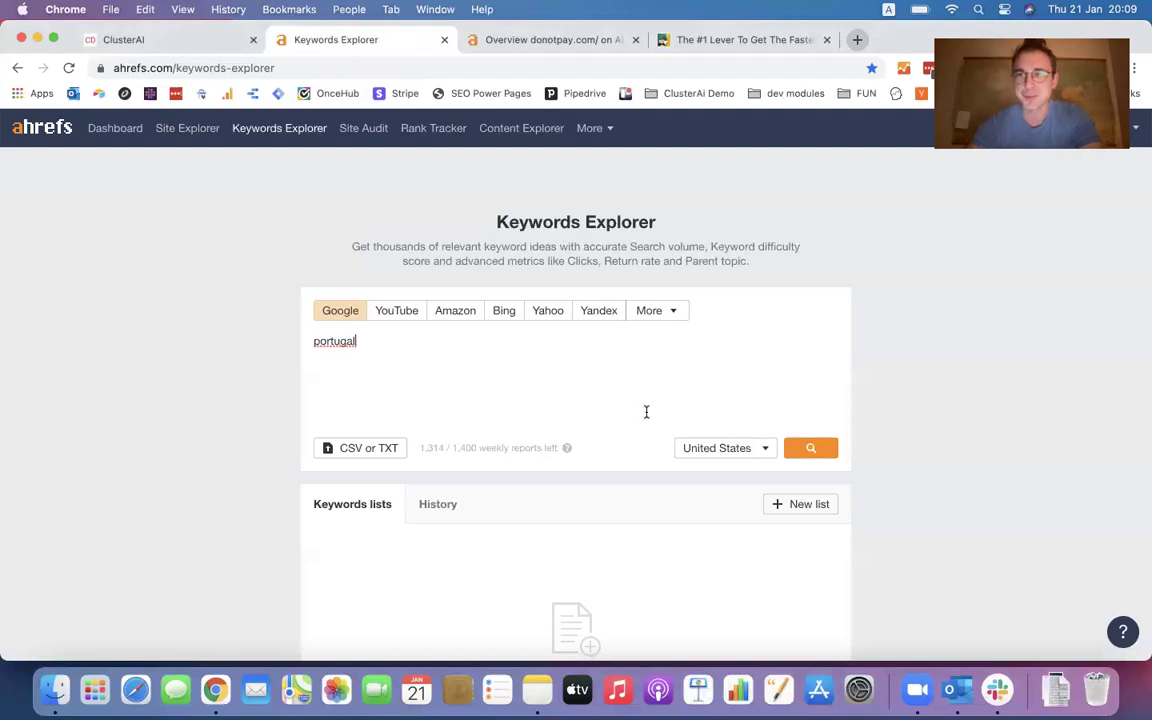
# Step: Run the Google keyword search for "portugal" in the United States and open the Having same terms ideas
pyautogui.click(824, 455)
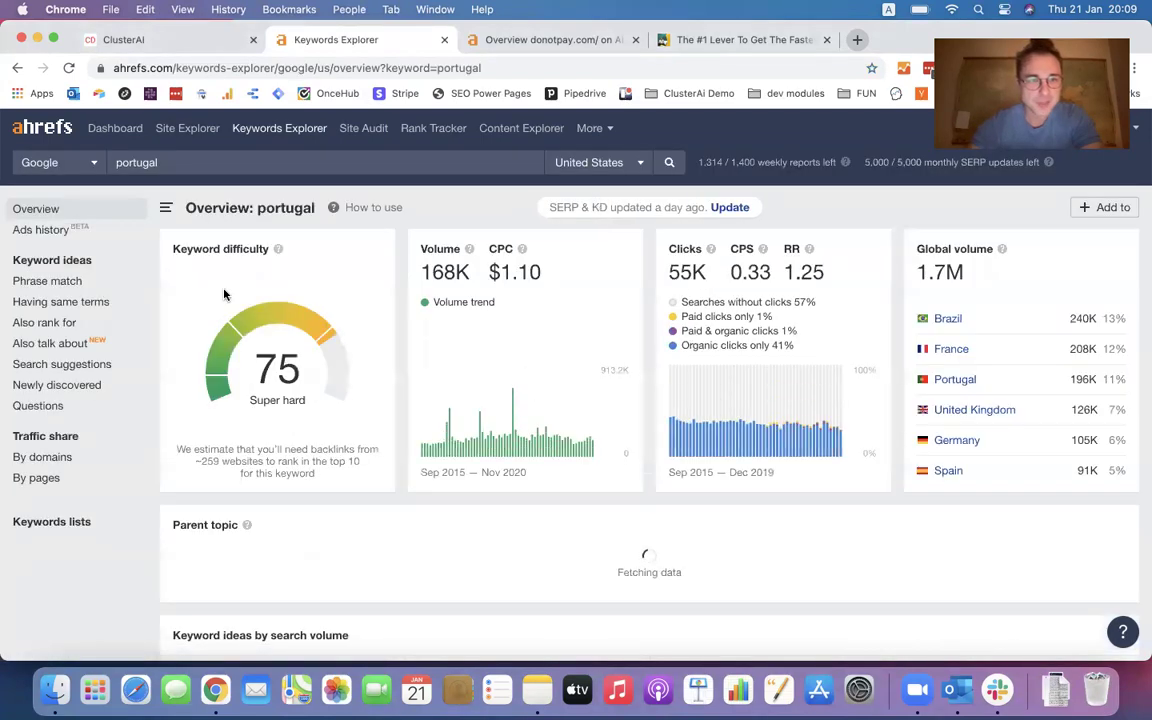
pyautogui.click(104, 296)
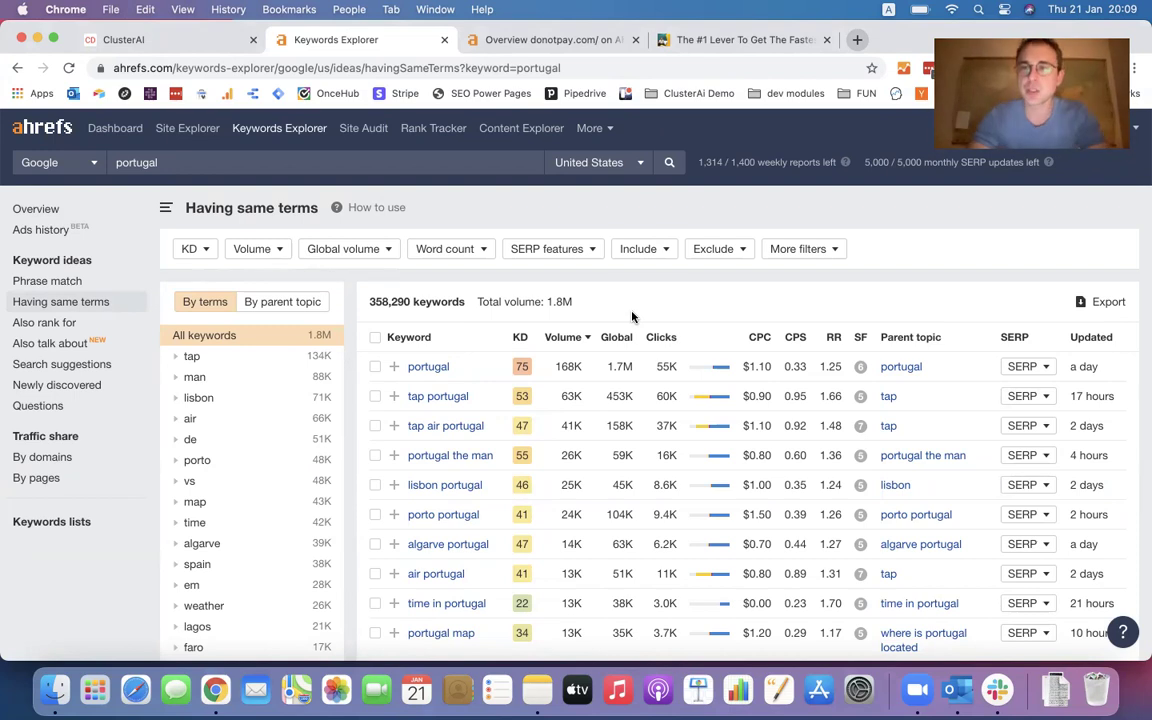
# Step: Set the Include filter of the keyword ideas to match any word
pyautogui.click(636, 249)
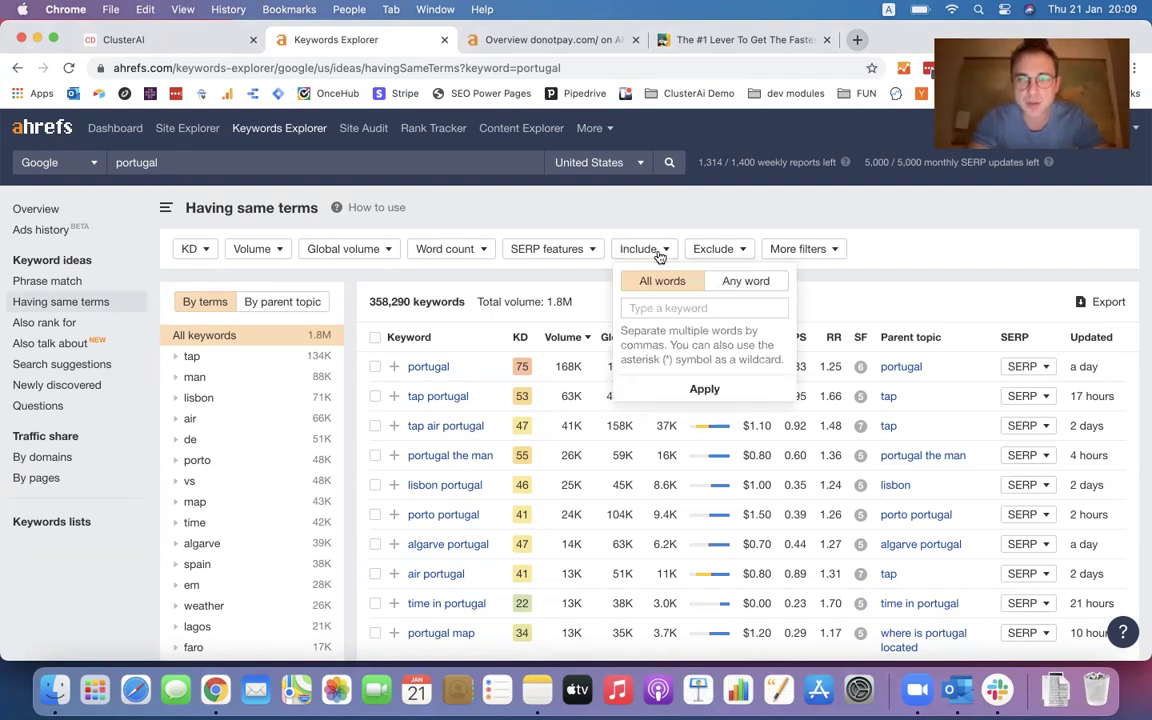
pyautogui.click(744, 283)
pyautogui.click(724, 310)
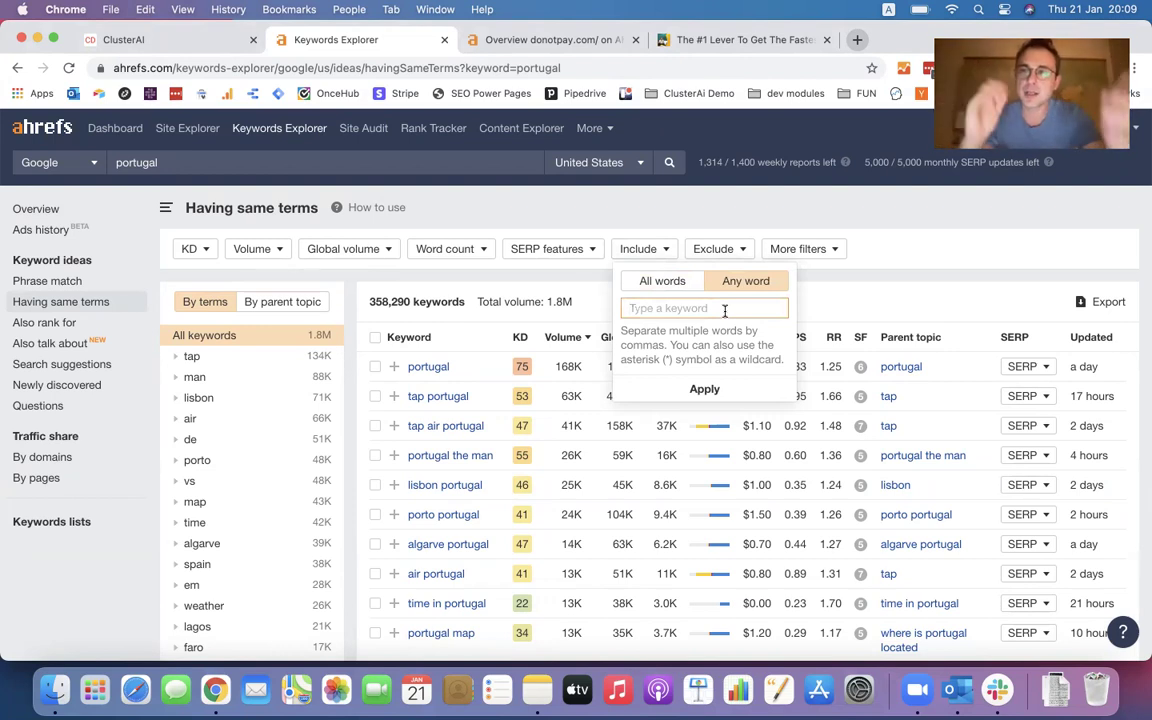
pyautogui.write('why, h')
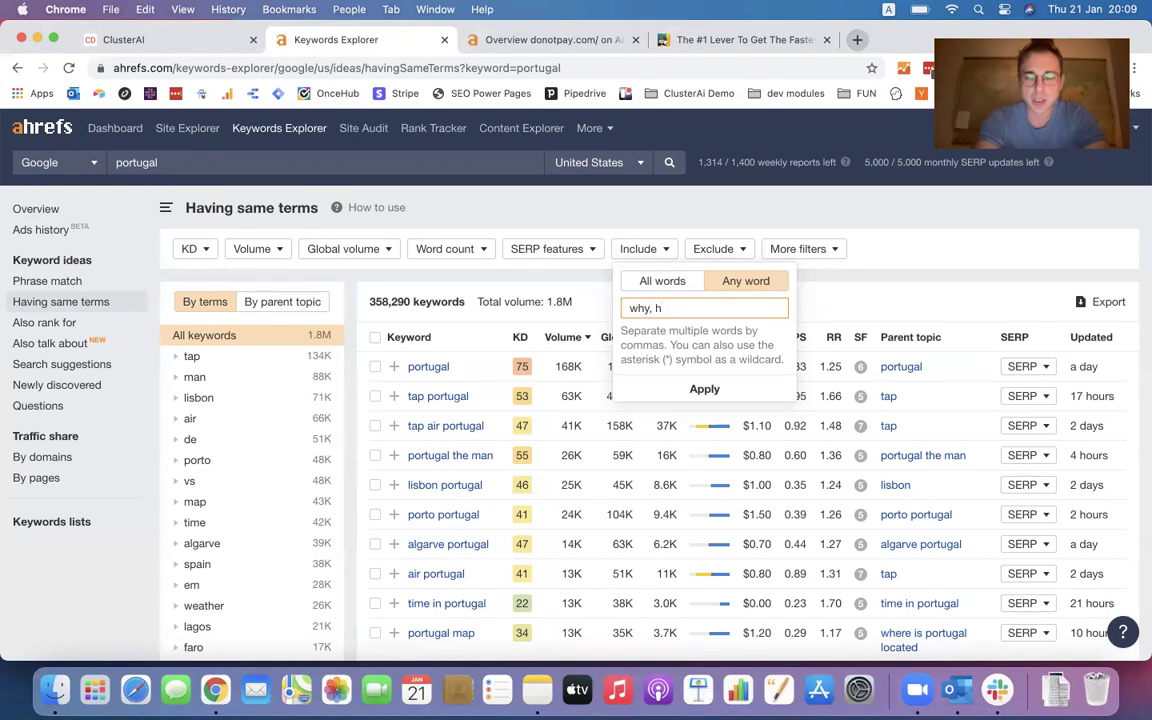
pyautogui.press('BackSpace')
pyautogui.write('who')
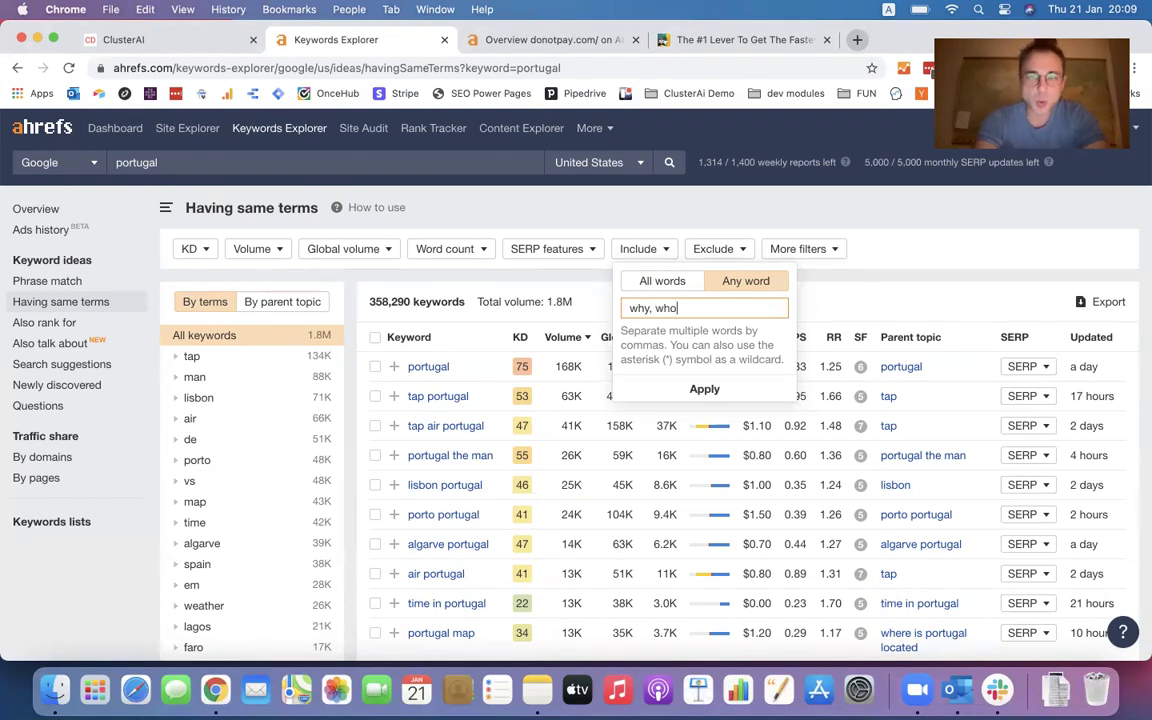
pyautogui.write(', how')
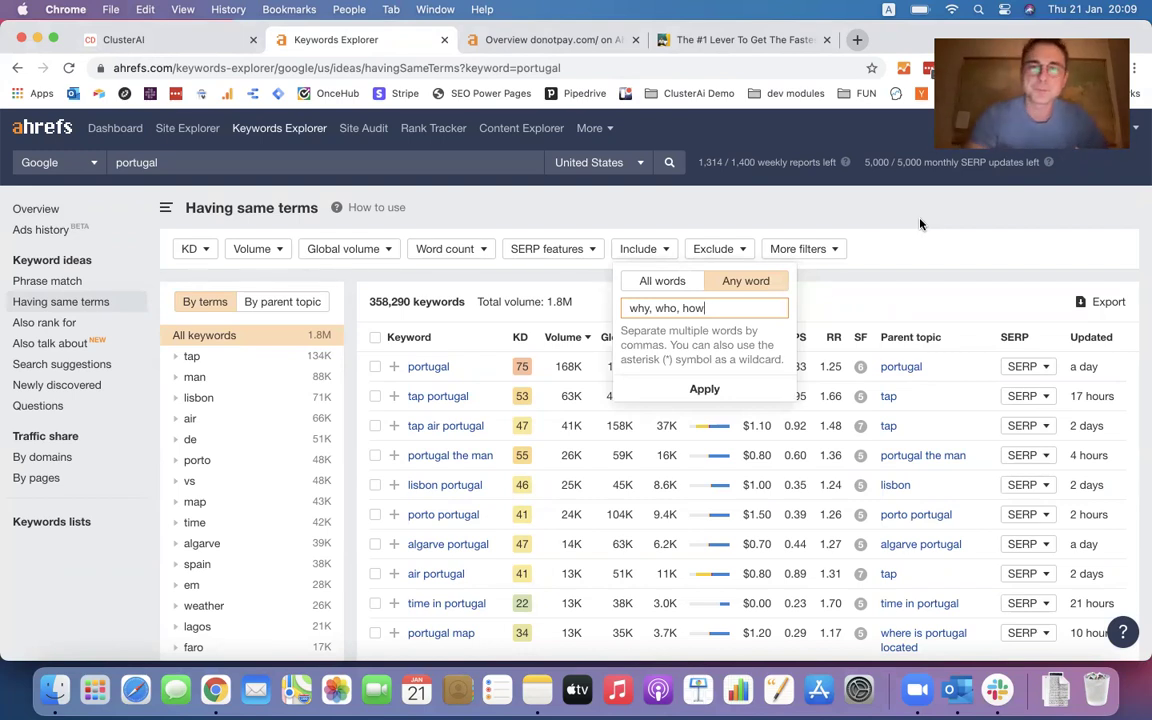
pyautogui.moveTo(704, 314); pyautogui.dragTo(625, 308)
pyautogui.press('BackSpace')
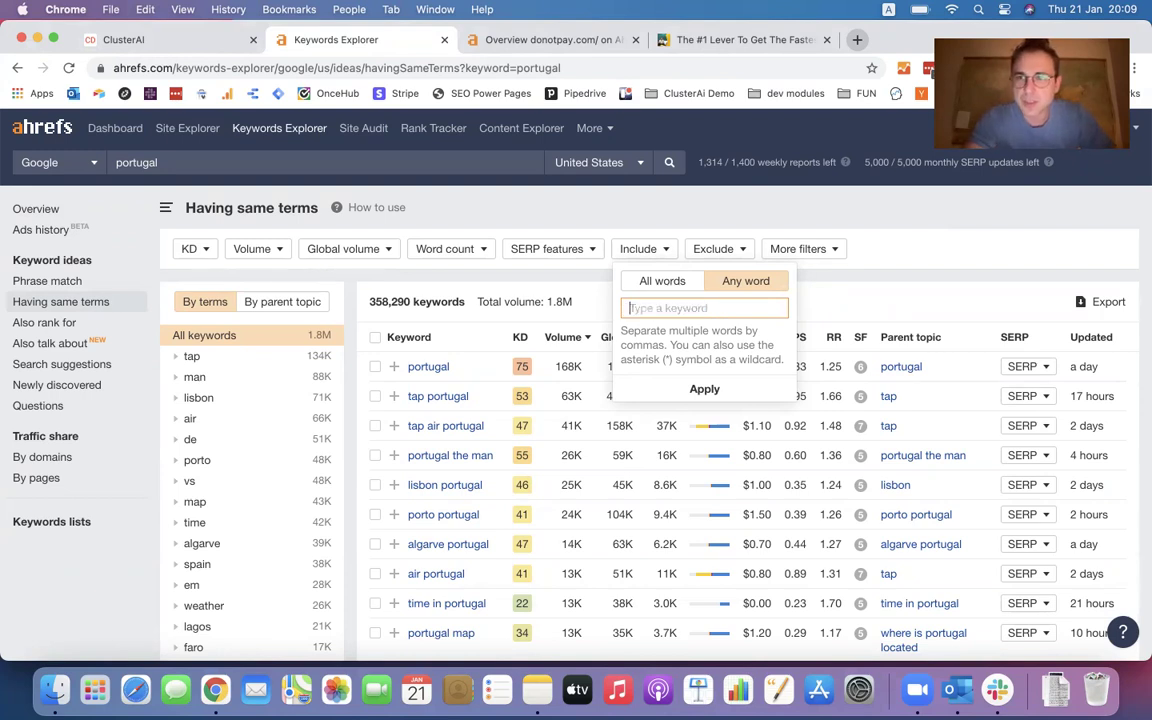
pyautogui.click(902, 285)
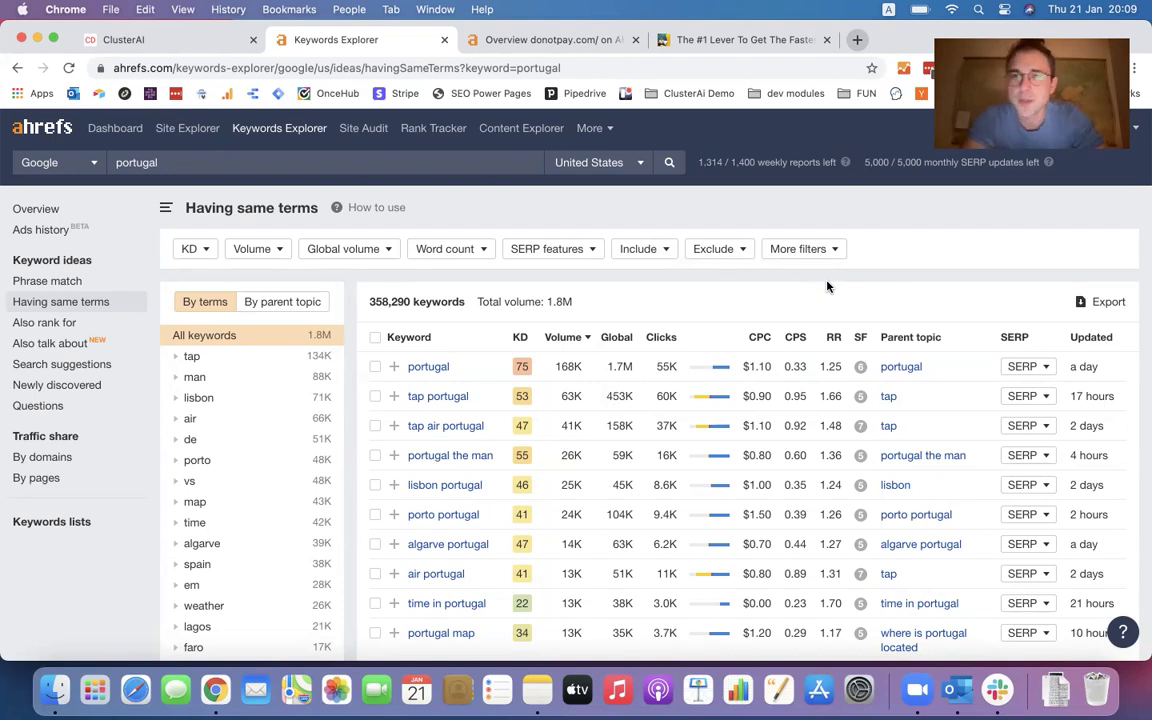
# Step: Switch to Notes and review the grouped keyword list, from the home and property terms down to the EXCLUDE words
pyautogui.press('super+Tab')
pyautogui.press('super+Tab')
pyautogui.press('super+Tab')
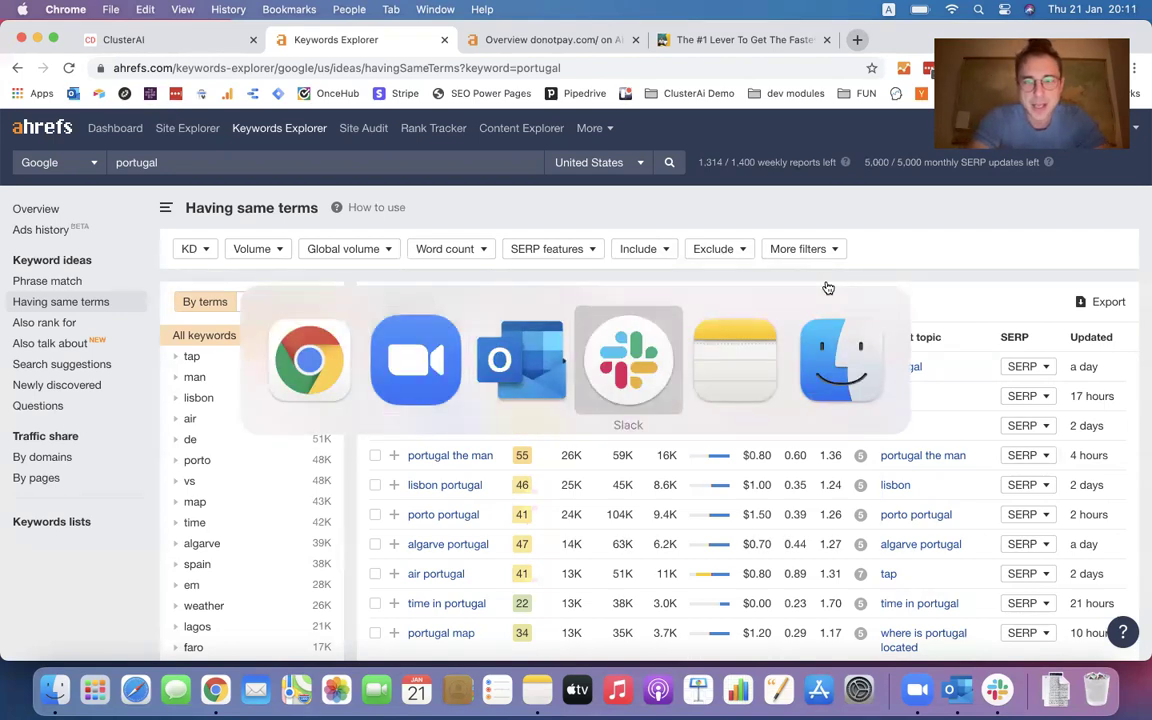
pyautogui.press('super+Tab')
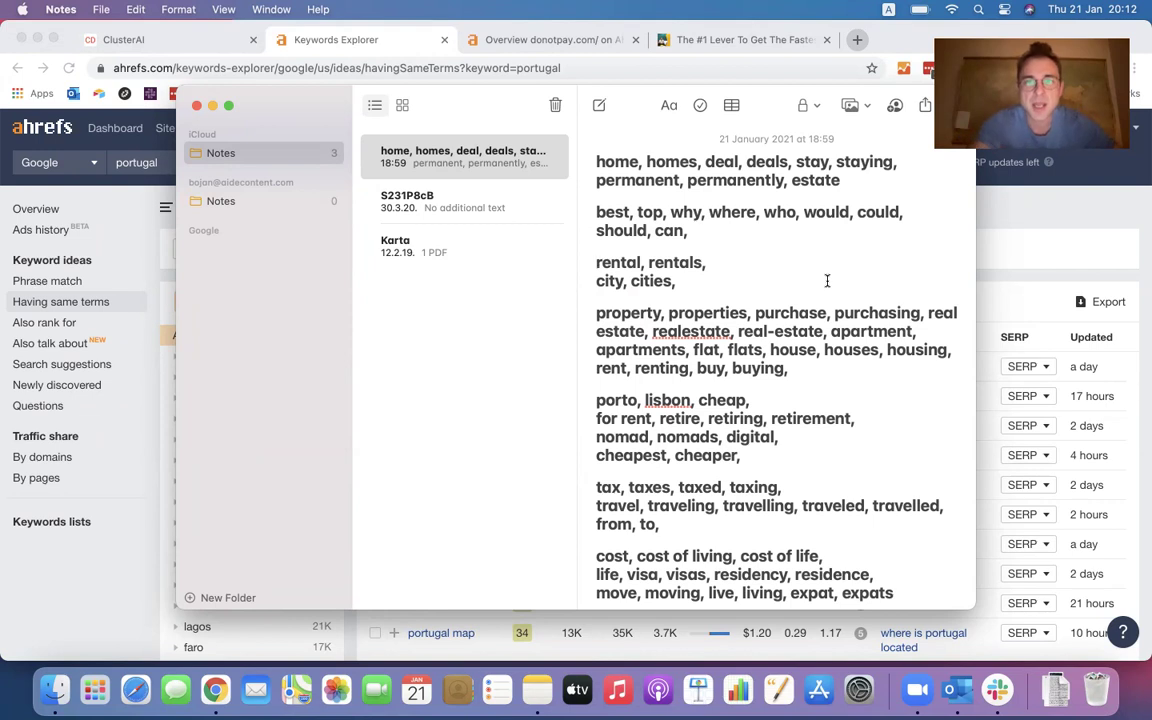
pyautogui.scroll(-2, 701, 297)
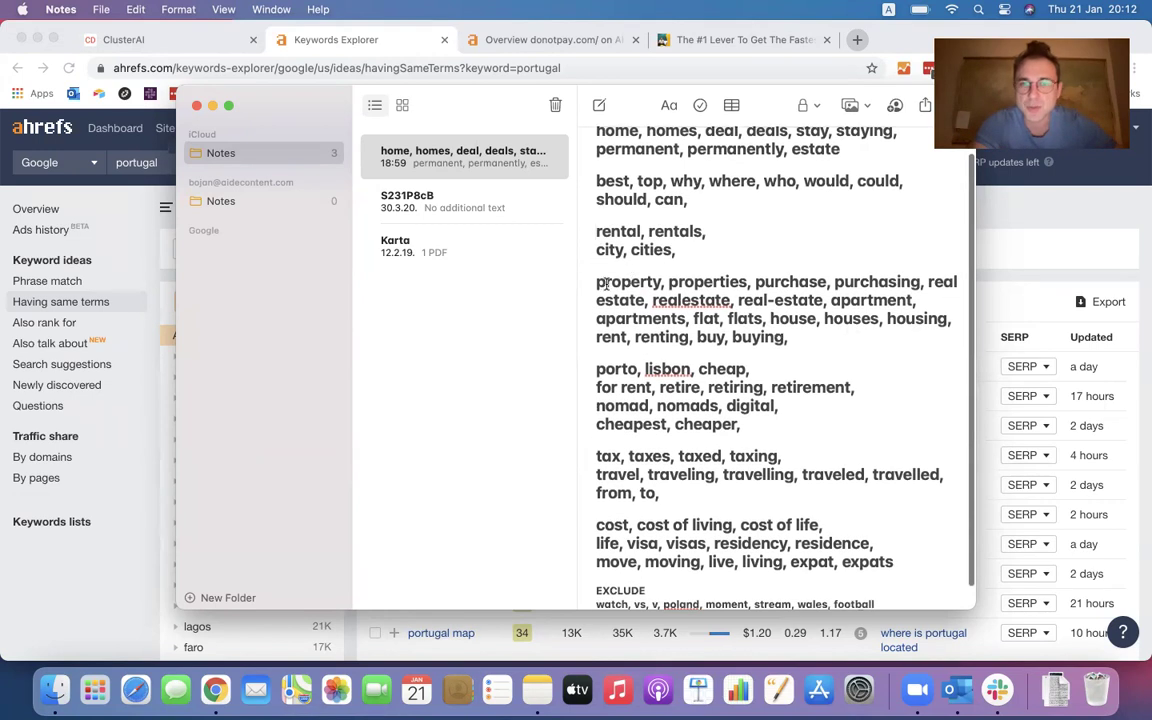
pyautogui.moveTo(597, 283); pyautogui.dragTo(789, 342)
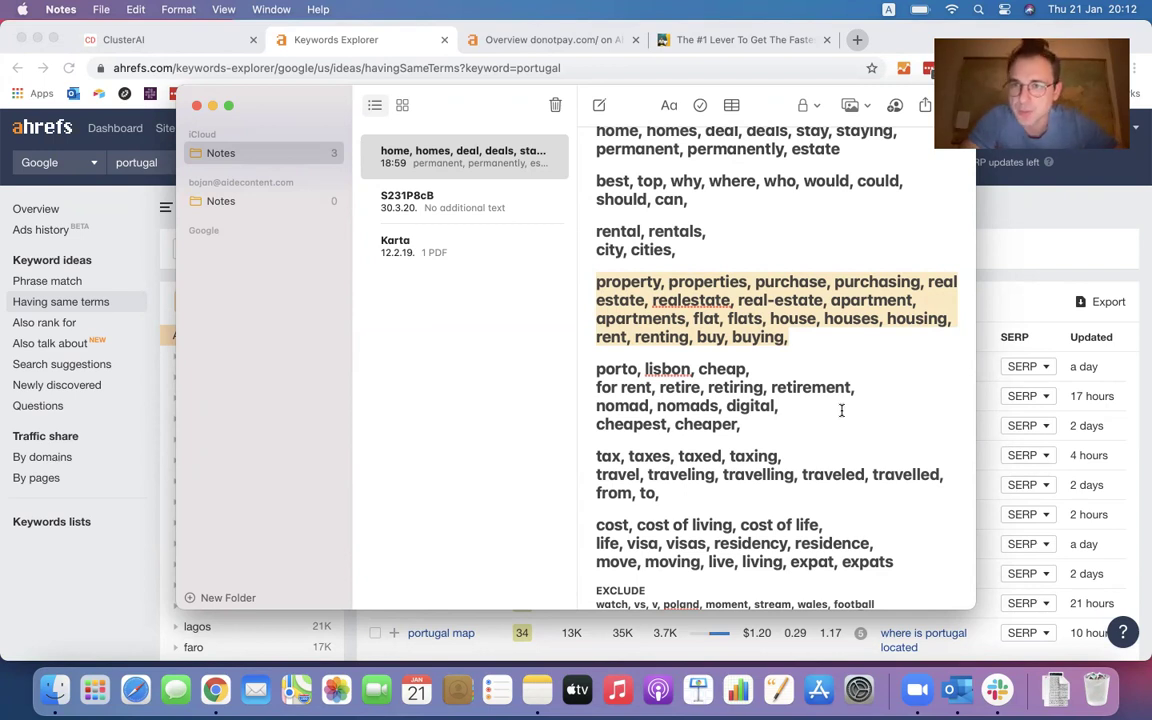
pyautogui.scroll(-1, 841, 410)
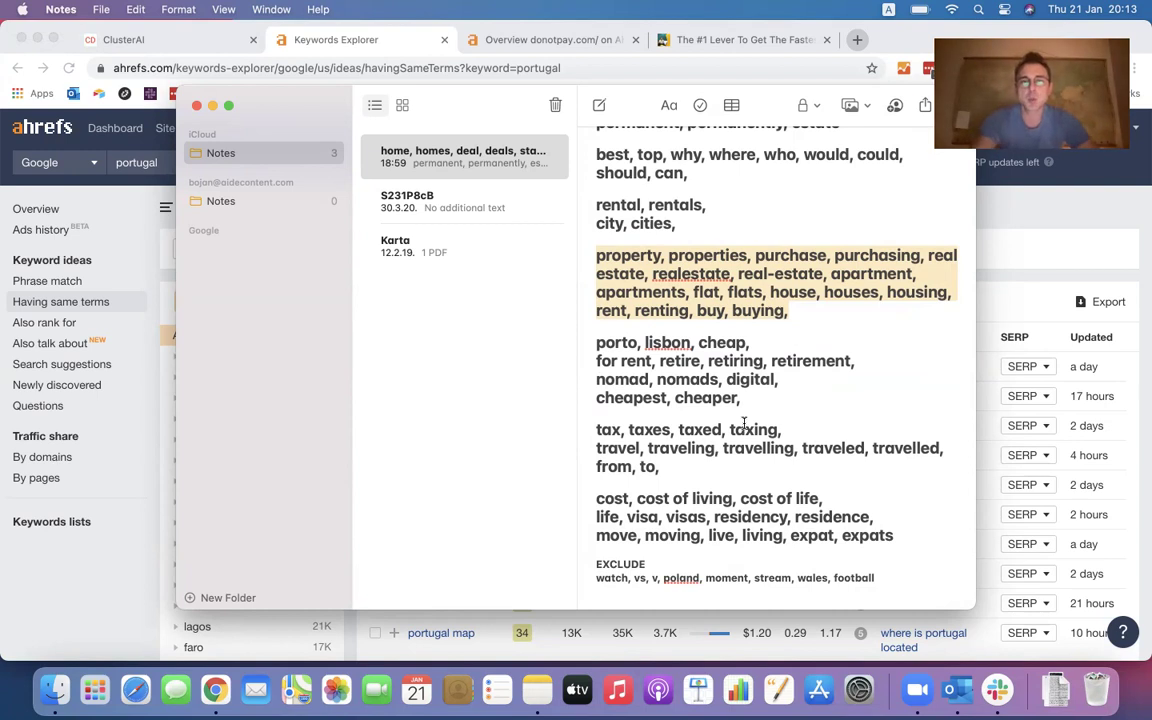
pyautogui.click(797, 396)
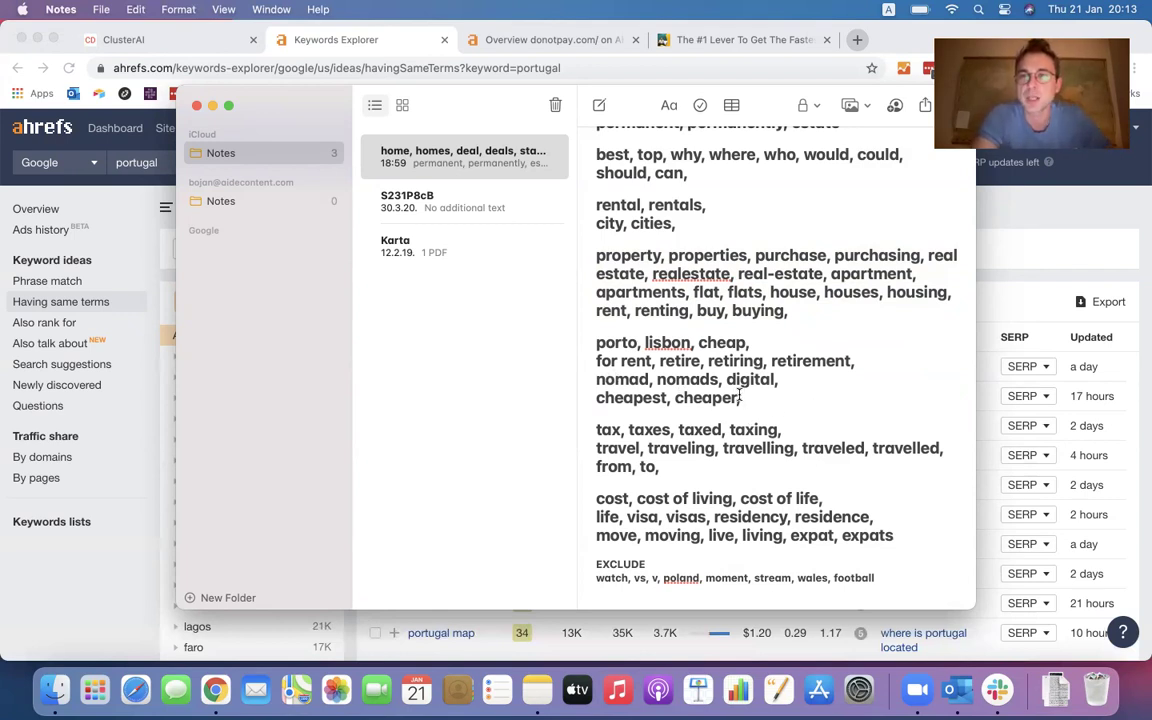
pyautogui.press('BackSpace')
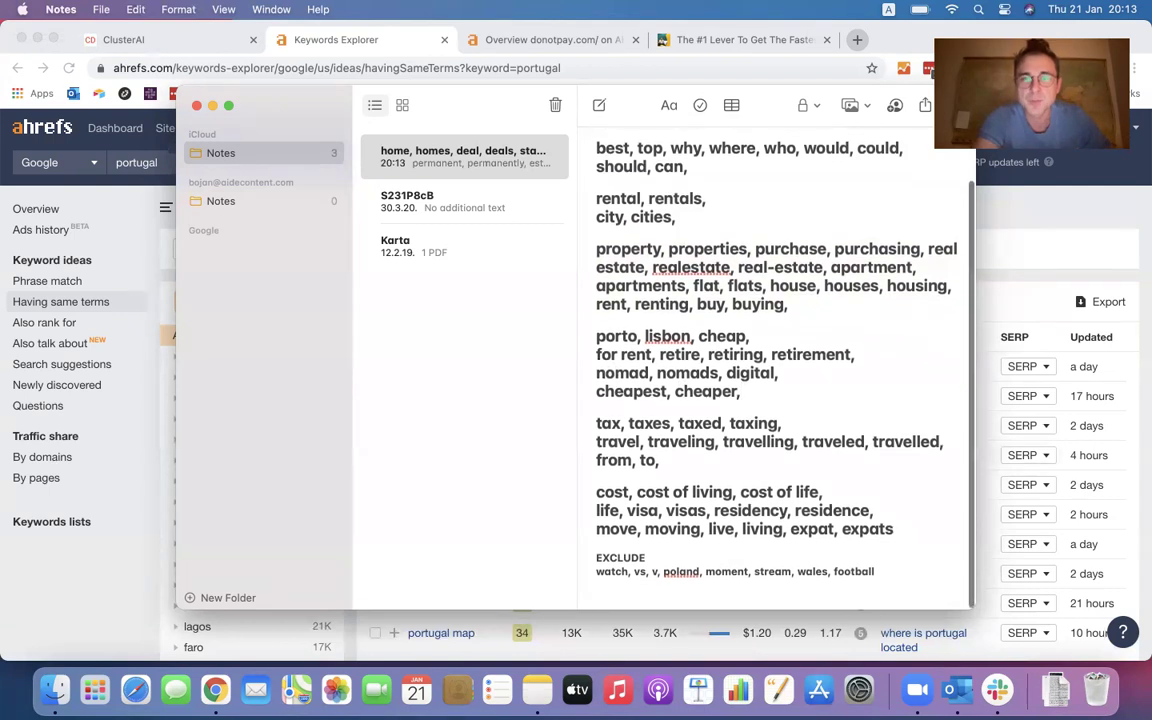
pyautogui.click(800, 435)
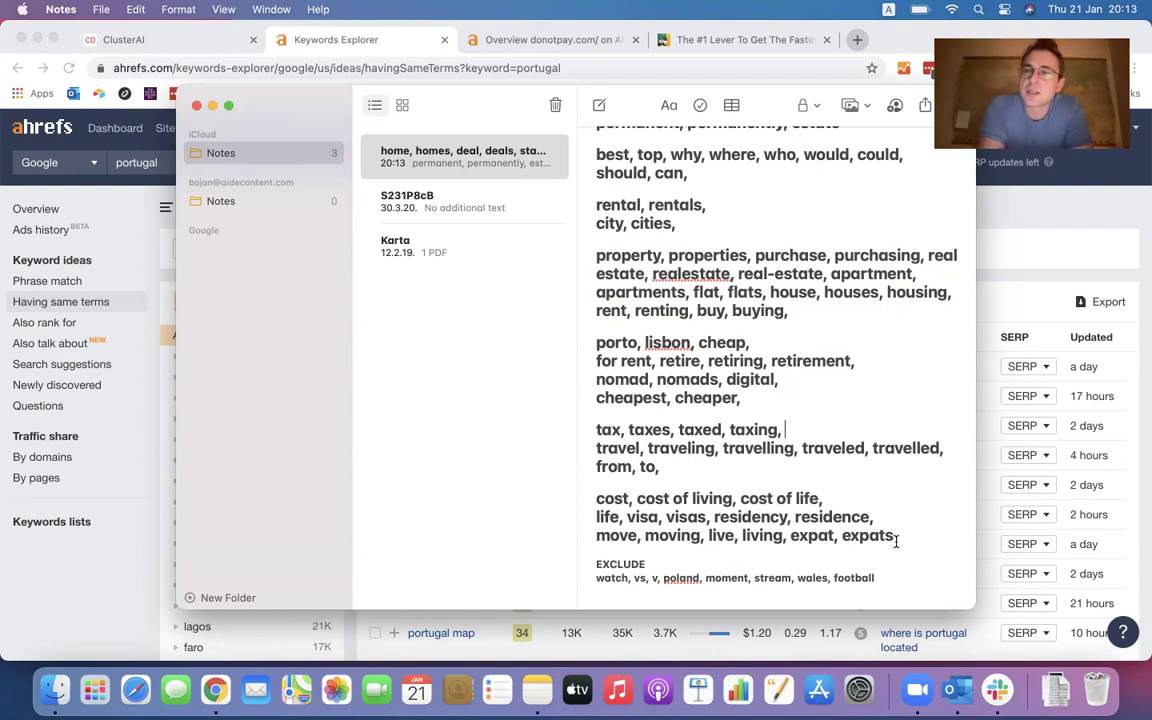
pyautogui.scroll(3, 732, 404)
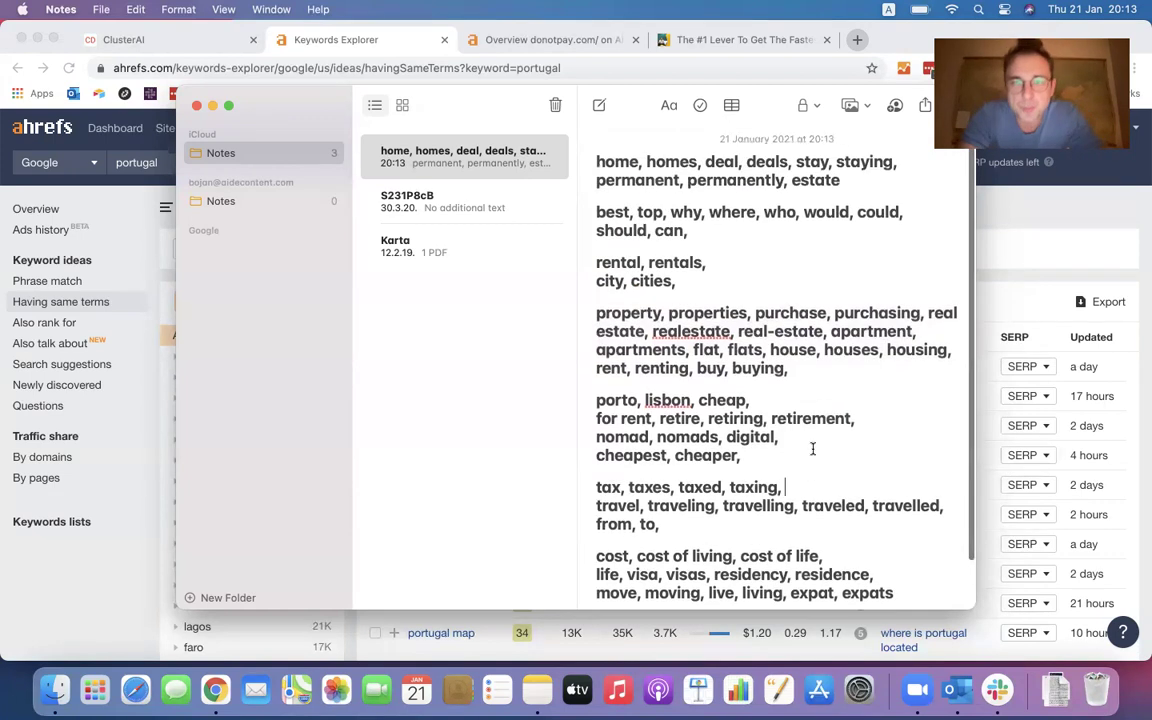
# Step: Join the lines starting with "best", "rental" and "city" onto the first keyword paragraph, adding a comma after "estate"
pyautogui.click(595, 212)
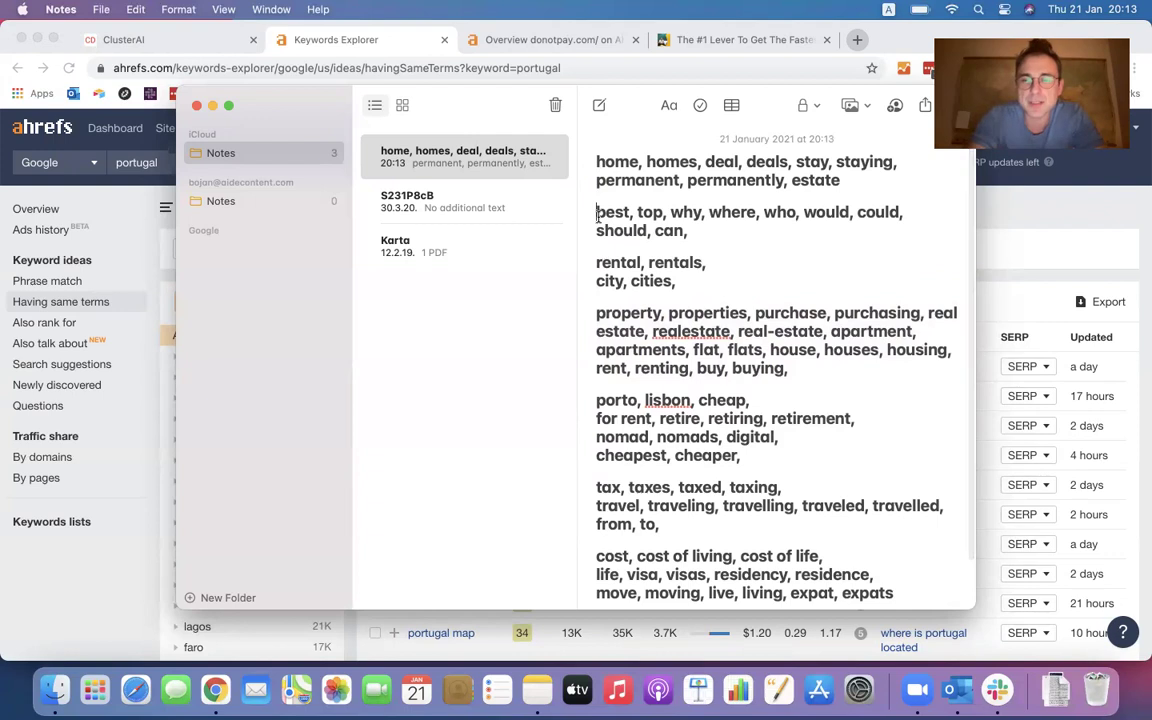
pyautogui.press('BackSpace')
pyautogui.press('BackSpace')
pyautogui.write(',')
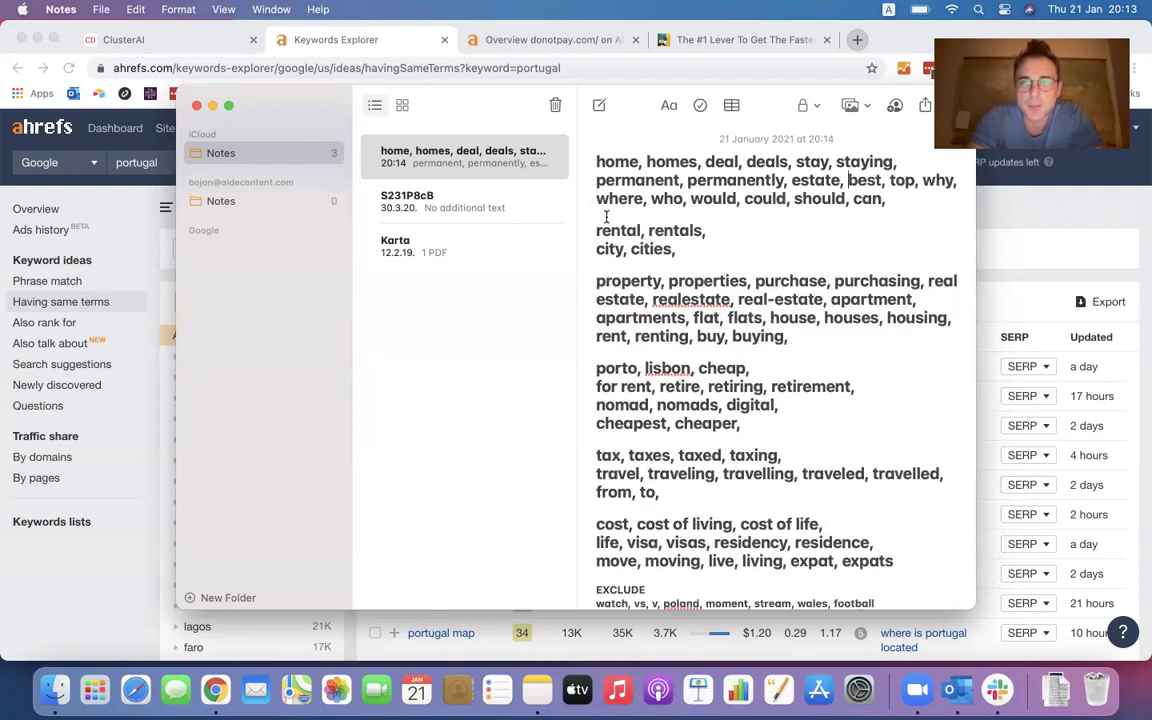
pyautogui.click(597, 230)
pyautogui.press('BackSpace')
pyautogui.press('BackSpace')
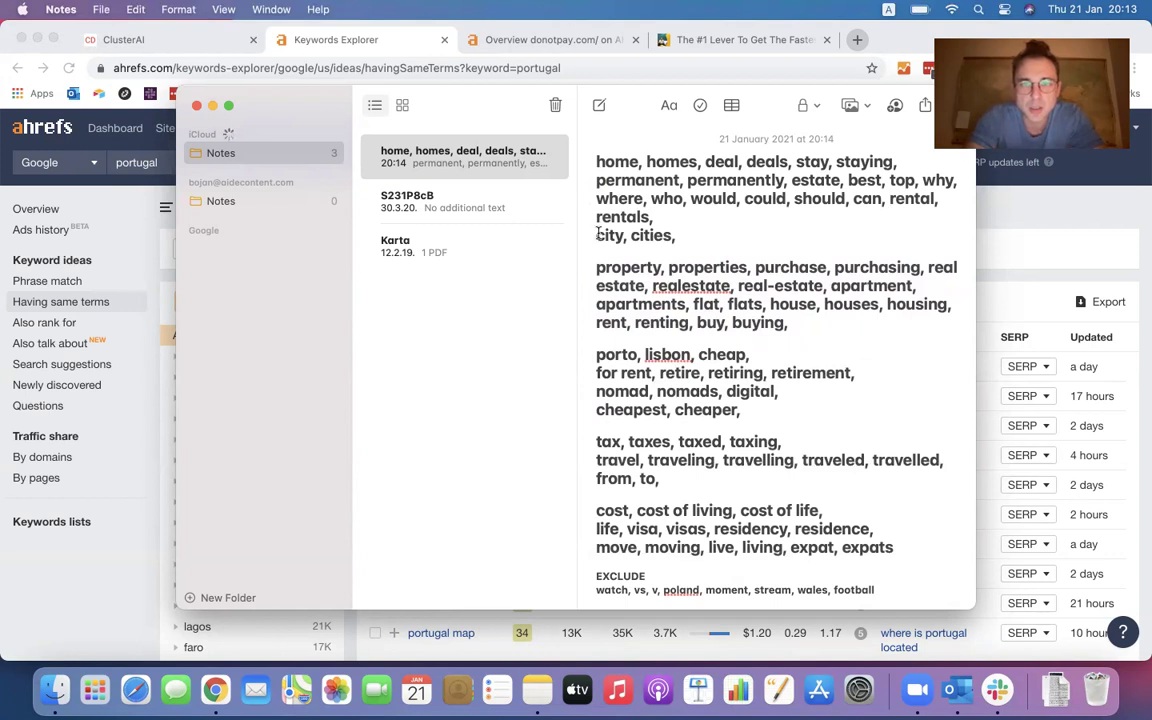
pyautogui.click(597, 234)
pyautogui.press('BackSpace')
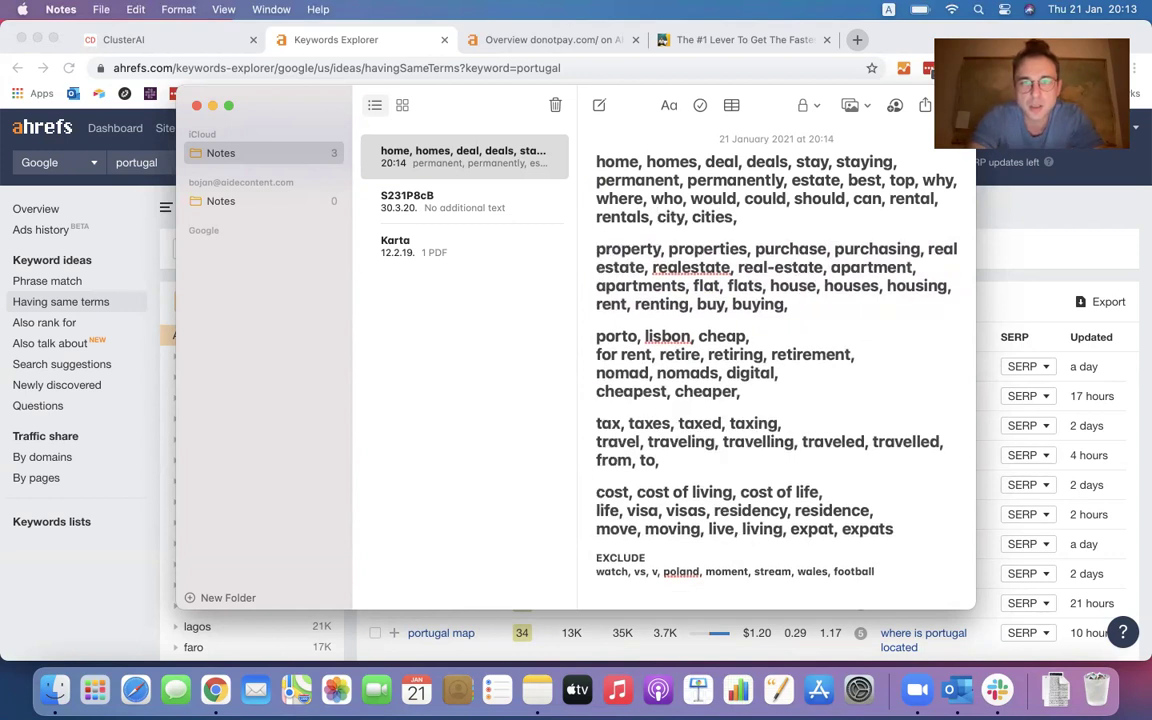
# Step: Merge the lines starting with "property", "porto", "for rent" and "nomad" into the running keyword paragraph
pyautogui.click(597, 248)
pyautogui.press('BackSpace')
pyautogui.press('BackSpace')
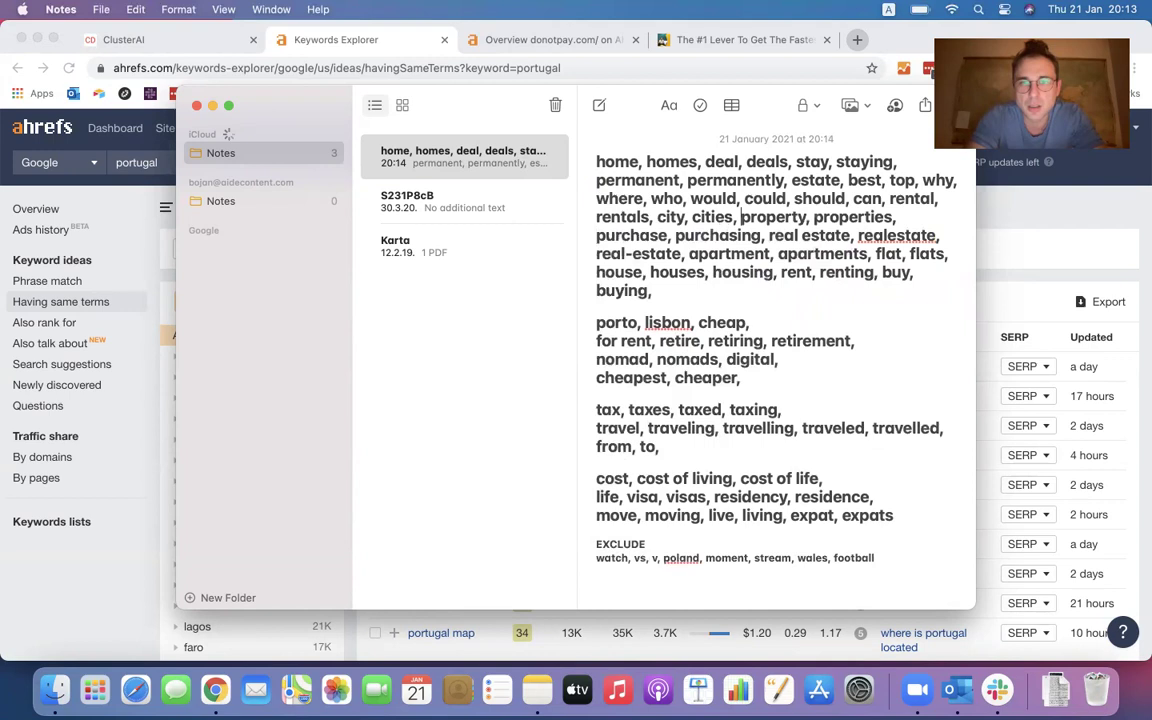
pyautogui.click(597, 322)
pyautogui.press('BackSpace')
pyautogui.press('BackSpace')
pyautogui.click(597, 309)
pyautogui.press('BackSpace')
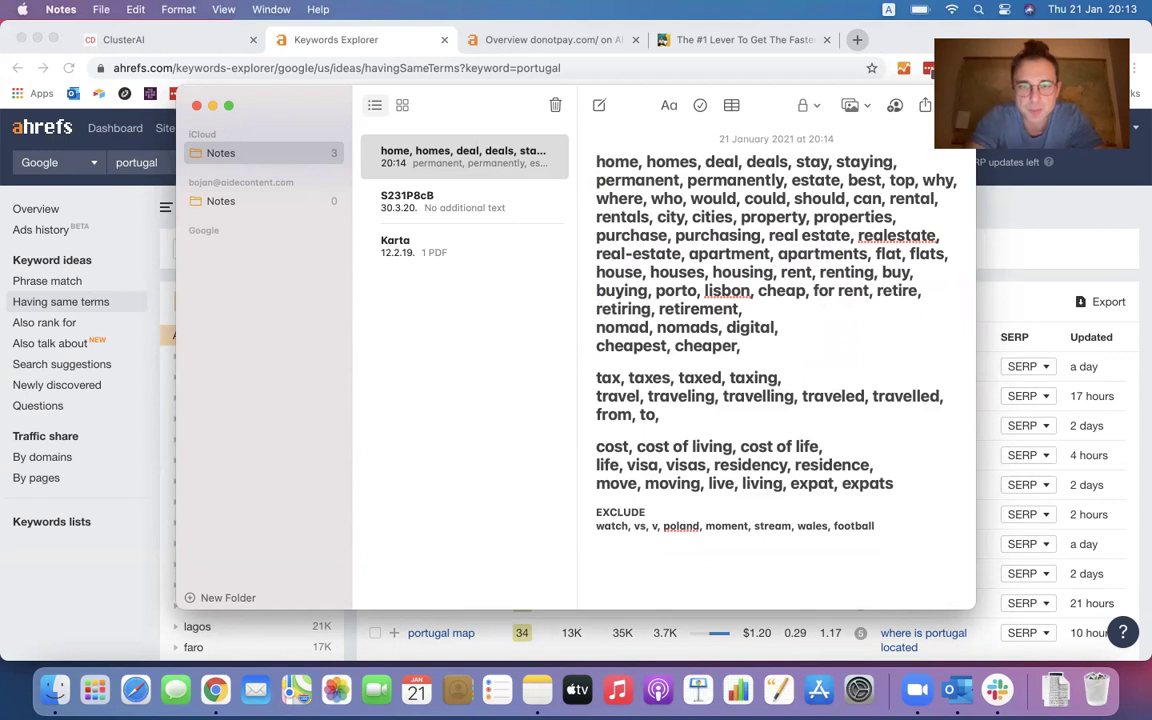
pyautogui.click(597, 327)
pyautogui.press('BackSpace')
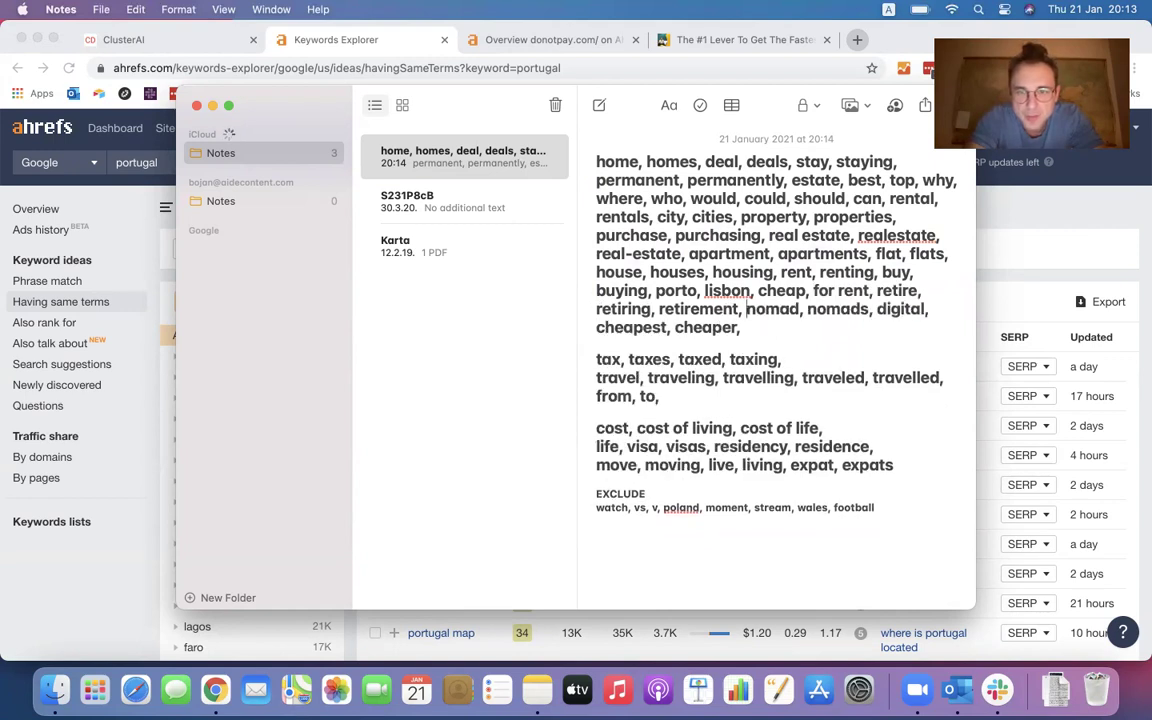
# Step: Merge the tax, cost of living and moving lines into the same keyword paragraph, keeping the EXCLUDE section separate
pyautogui.click(596, 360)
pyautogui.press('BackSpace')
pyautogui.press('BackSpace')
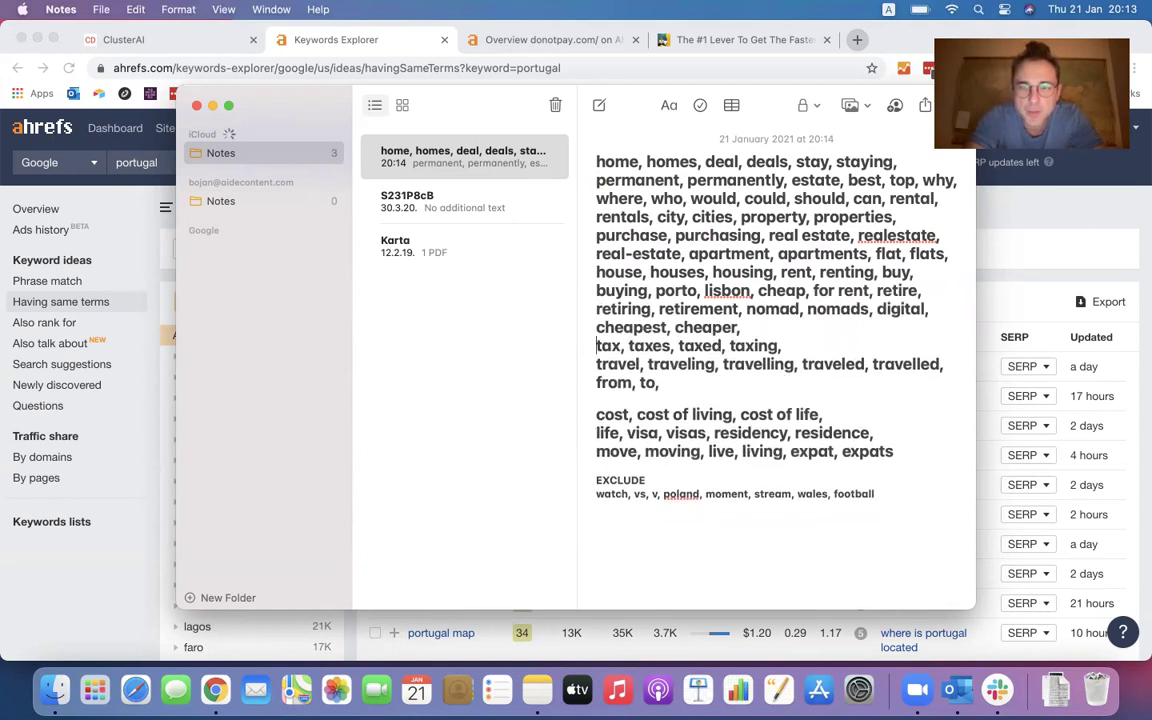
pyautogui.click(597, 396)
pyautogui.press('BackSpace')
pyautogui.press('BackSpace')
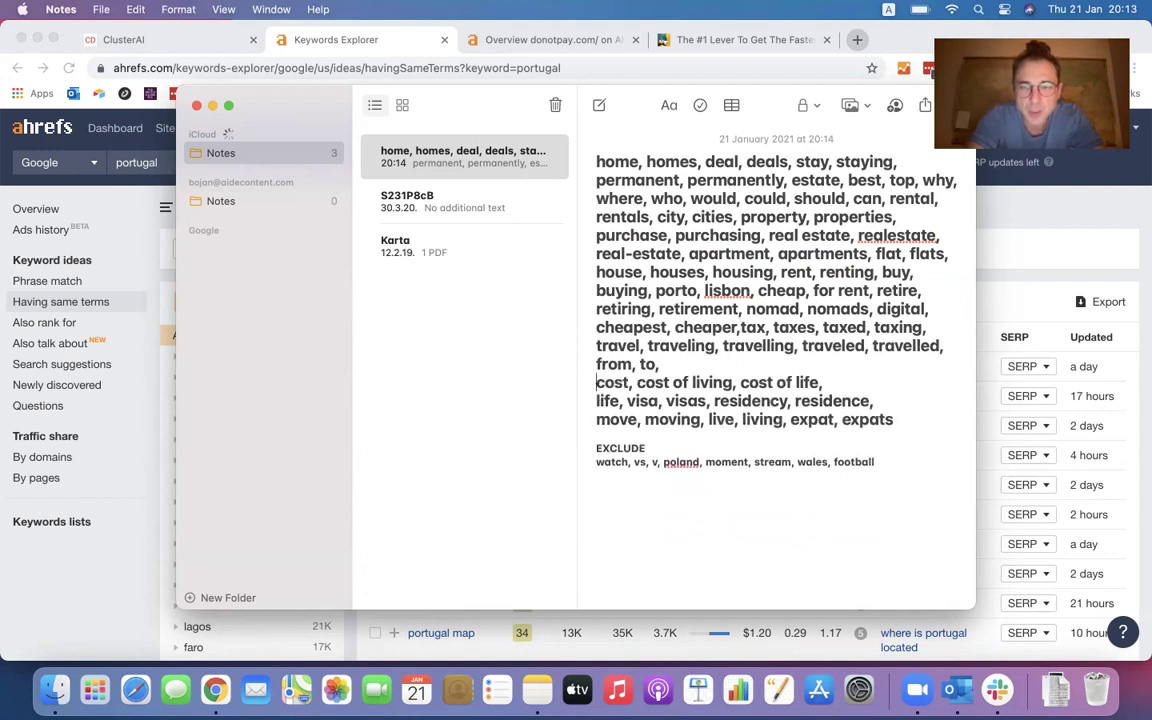
pyautogui.click(597, 401)
pyautogui.press('BackSpace')
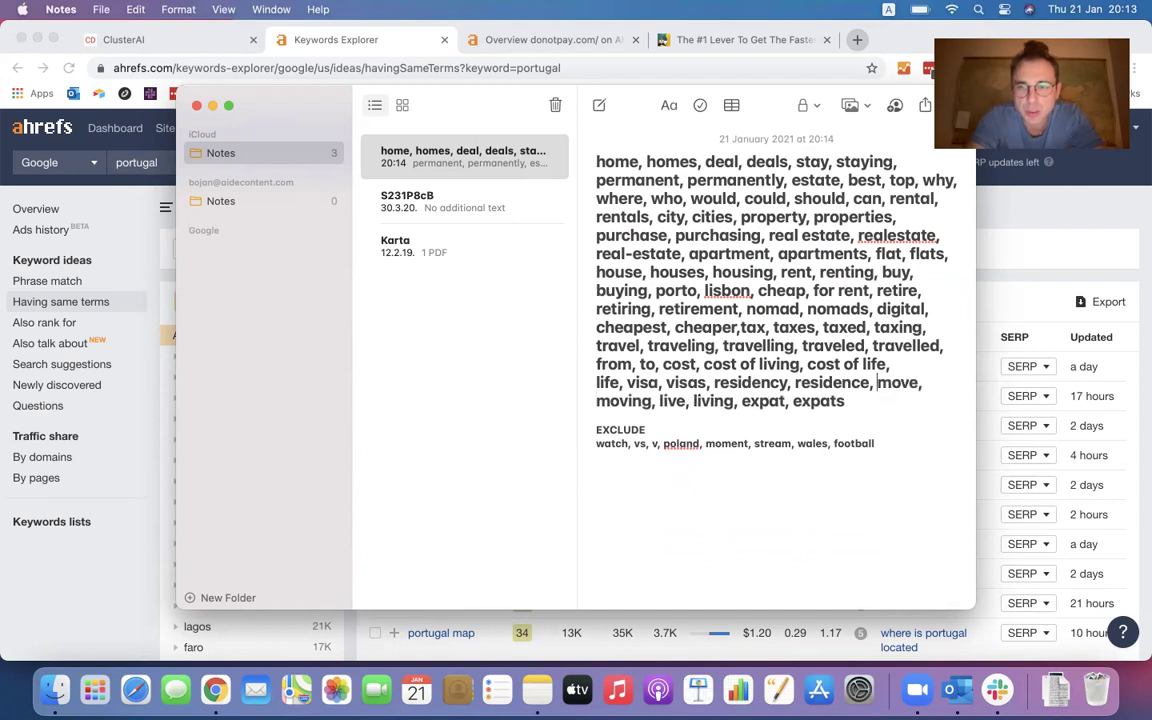
# Step: Copy the merged keyword paragraph from the note into the Include filter in Chrome and apply it to the portugal keywords
pyautogui.click(857, 402)
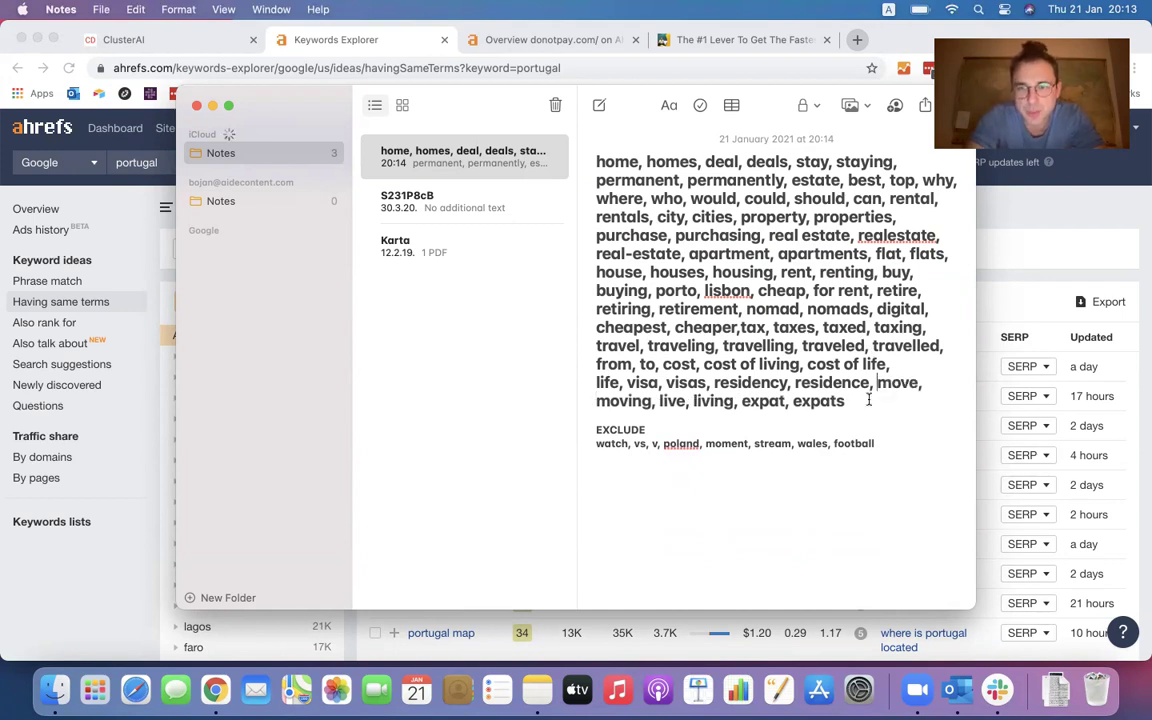
pyautogui.moveTo(857, 402); pyautogui.dragTo(597, 155)
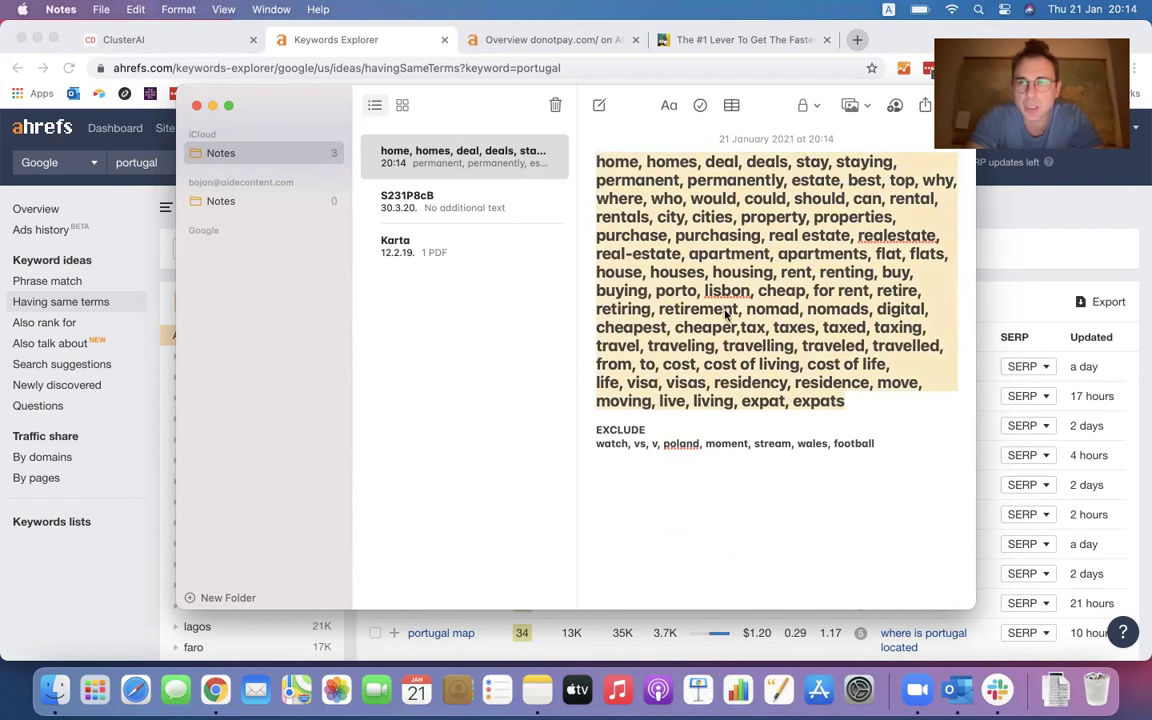
pyautogui.press('super+Tab')
pyautogui.click(664, 249)
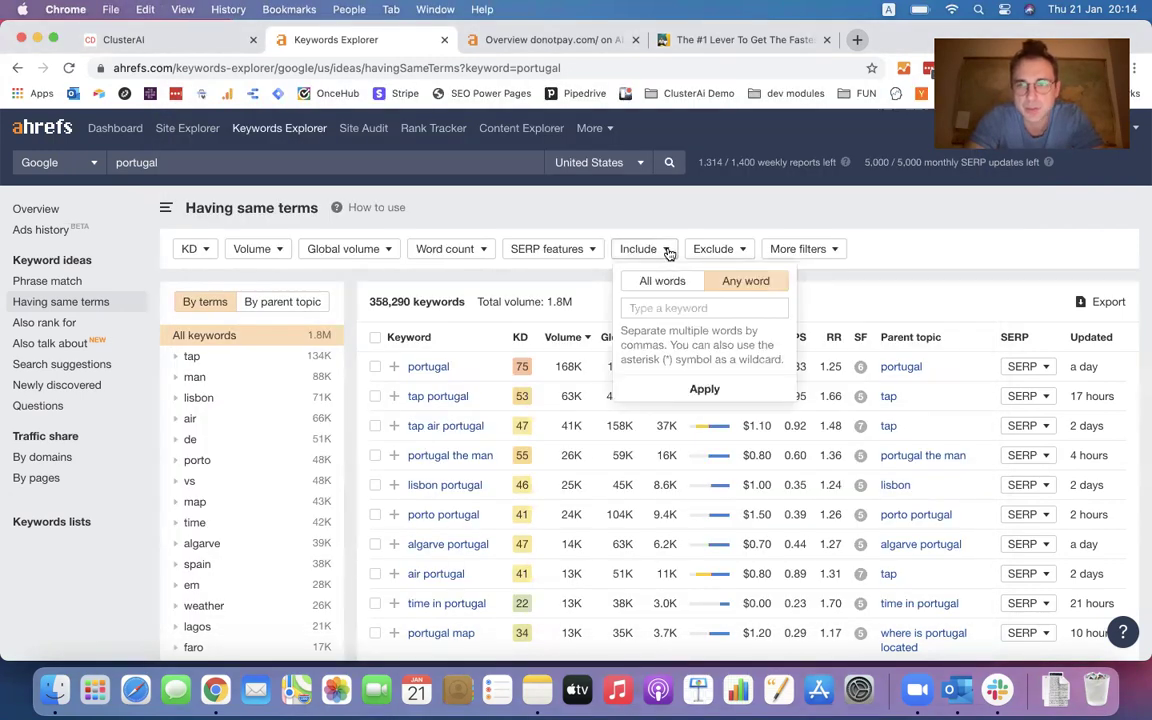
pyautogui.click(705, 308)
pyautogui.press('super+v')
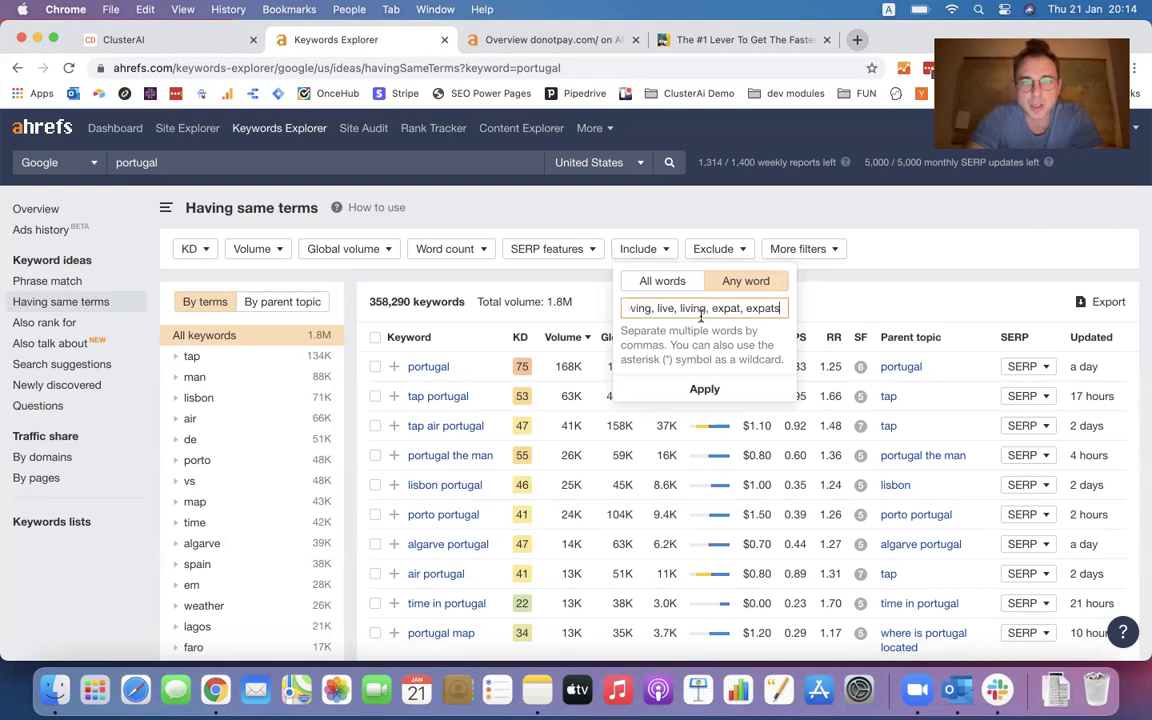
pyautogui.click(700, 389)
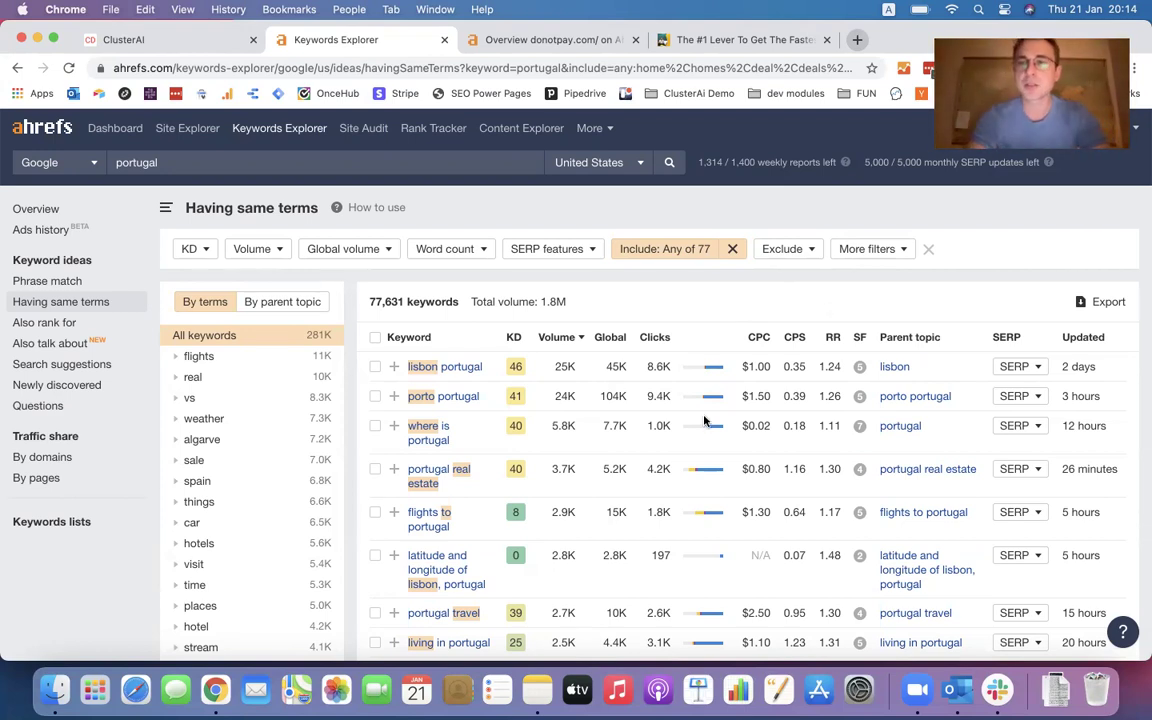
pyautogui.scroll(-8, 704, 420)
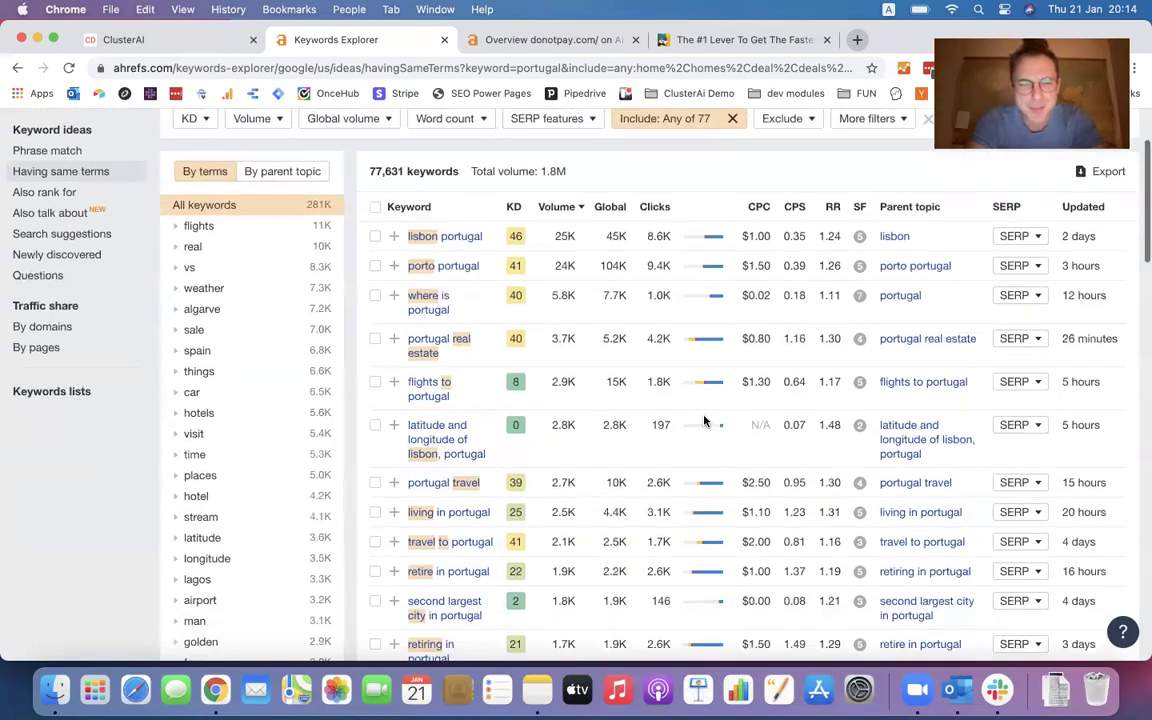
pyautogui.scroll(-2, 704, 420)
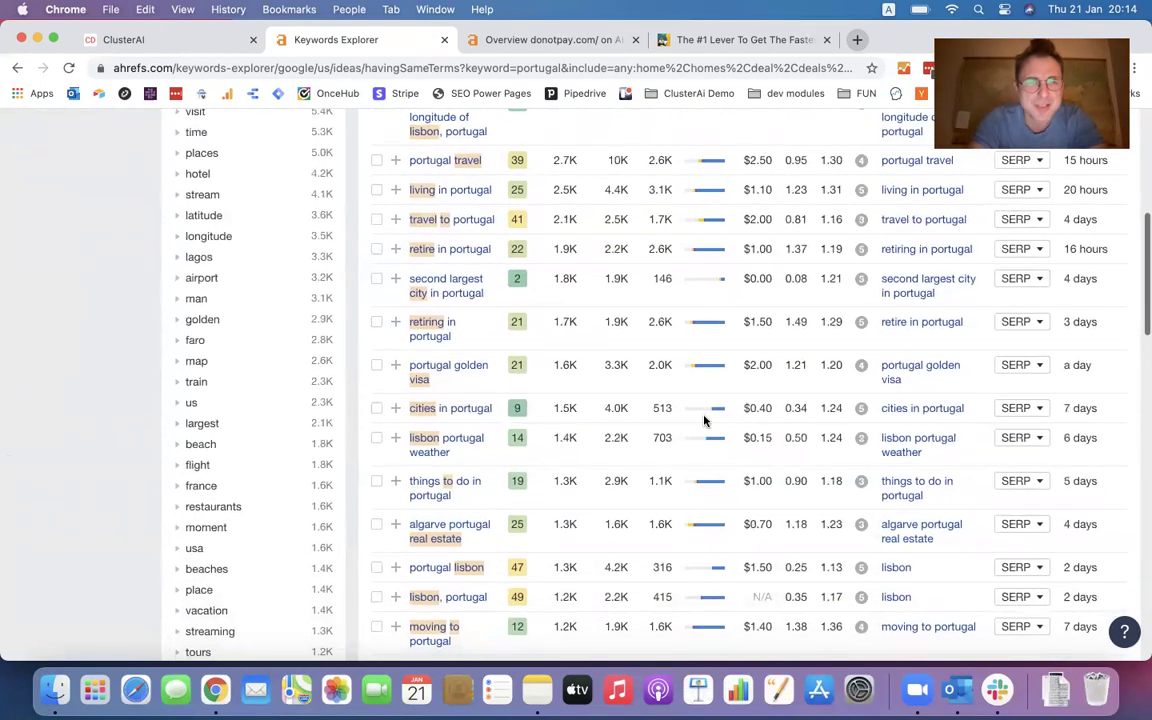
# Step: Examine the included portugal keyword ideas for their relevance and search volumes through the end of the first results page
pyautogui.scroll(-6, 704, 420)
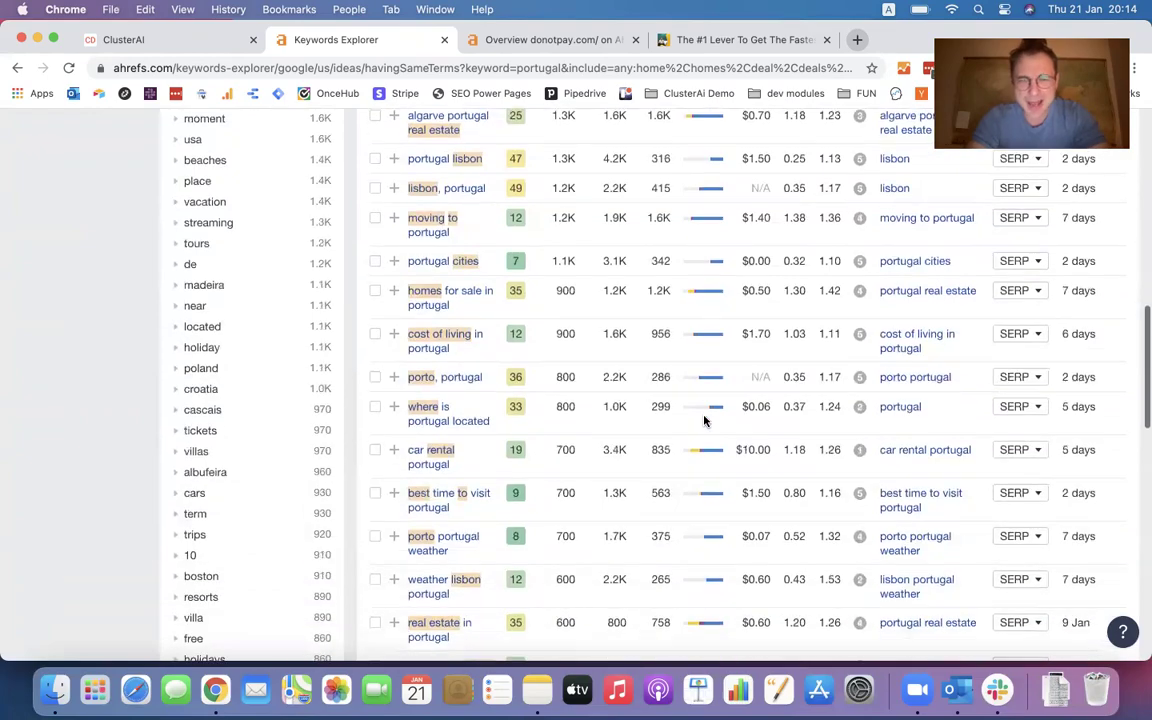
pyautogui.scroll(16, 704, 420)
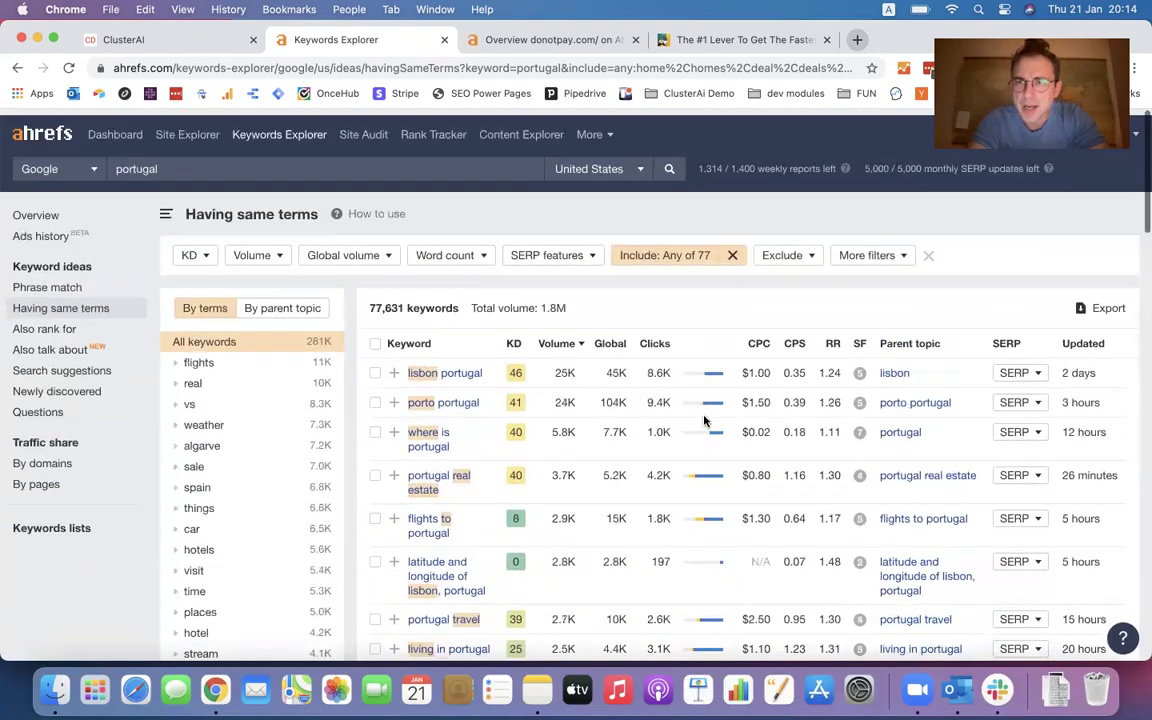
pyautogui.scroll(-7, 565, 435)
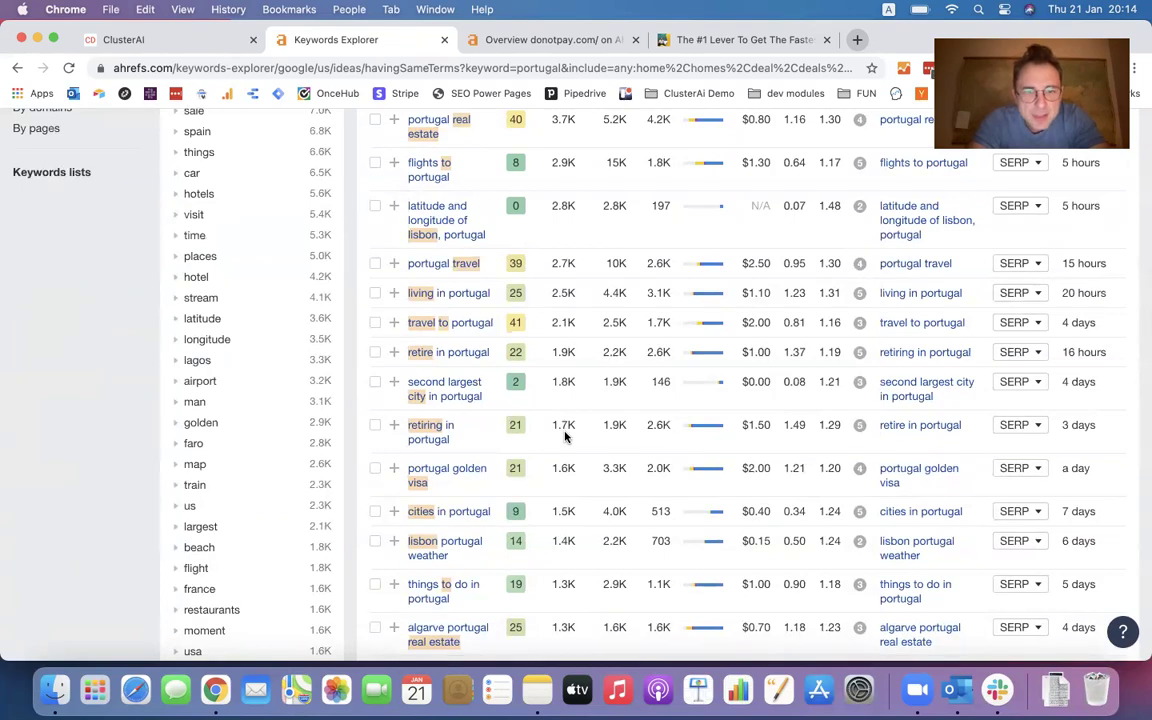
pyautogui.scroll(4, 565, 435)
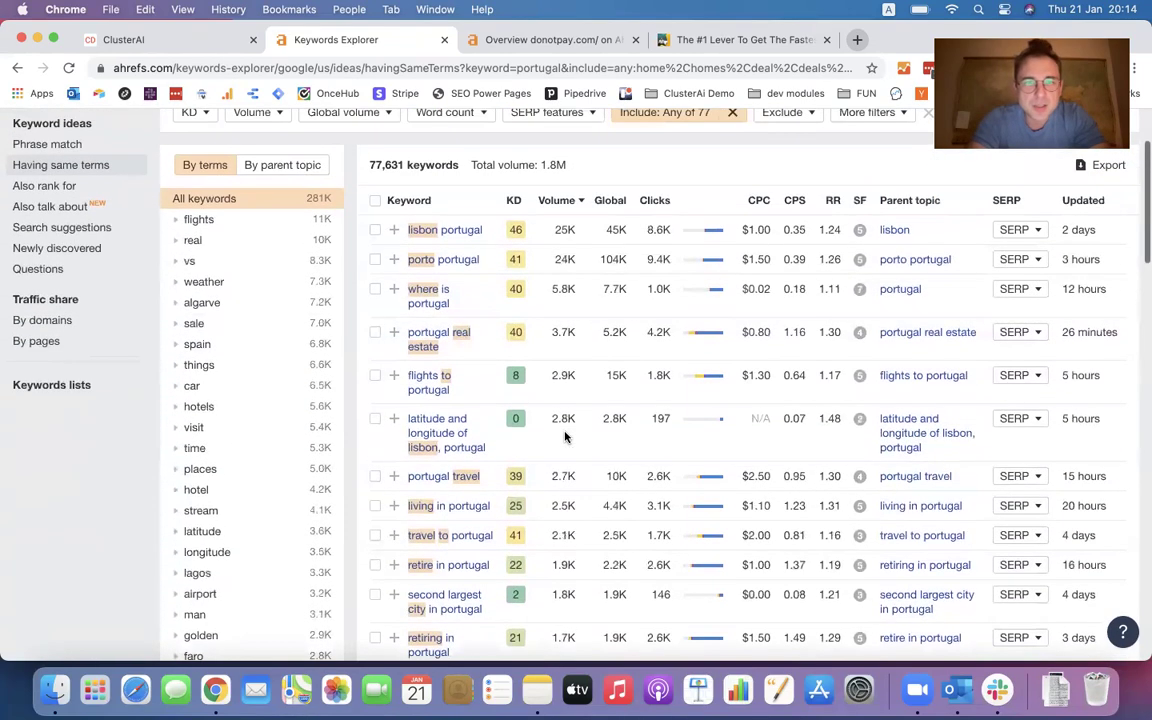
pyautogui.scroll(-2, 570, 437)
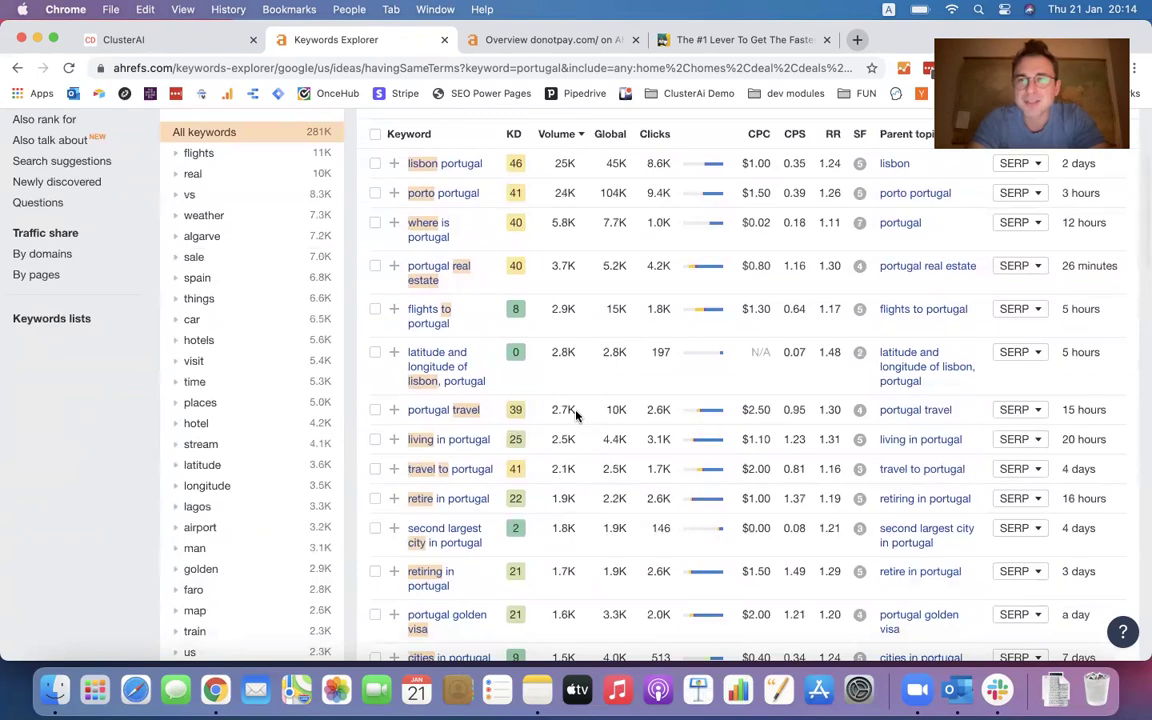
pyautogui.scroll(-3, 576, 416)
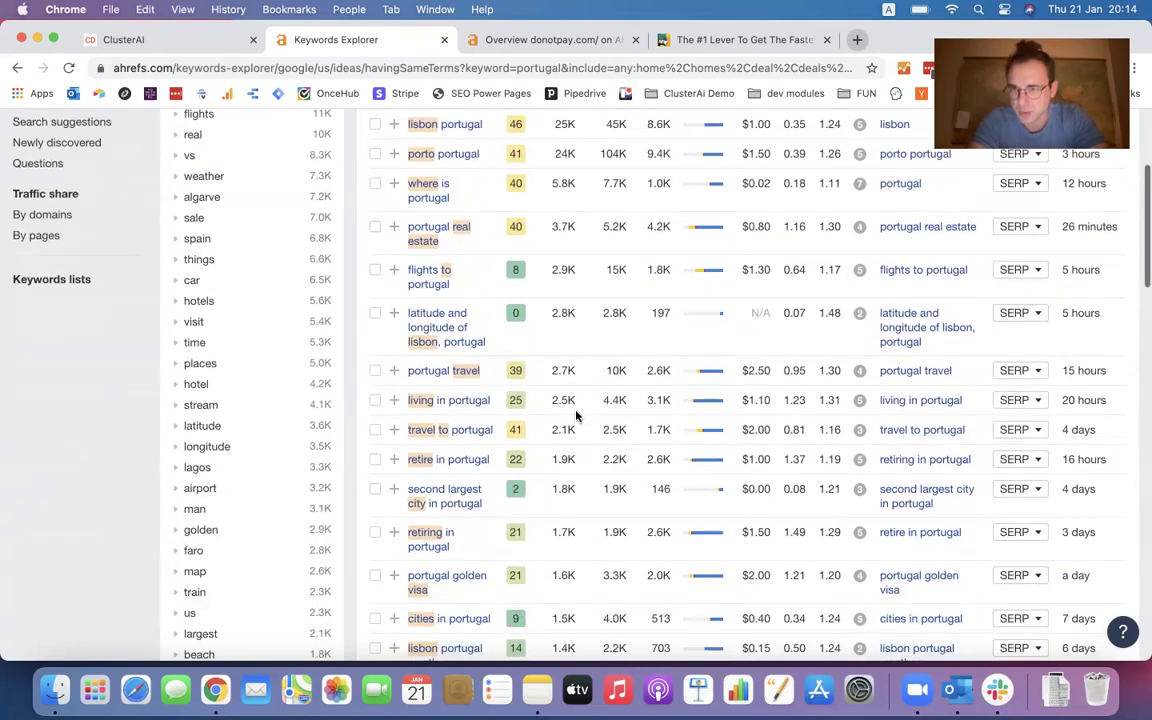
pyautogui.scroll(-12, 576, 416)
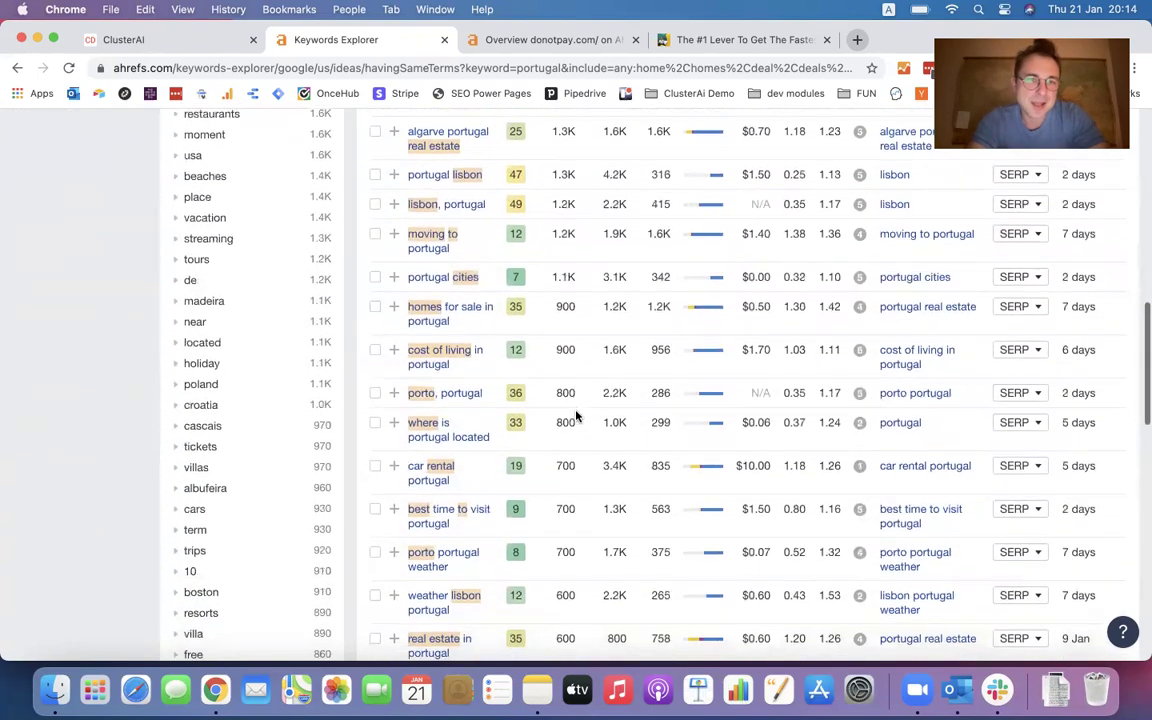
pyautogui.scroll(-7, 576, 416)
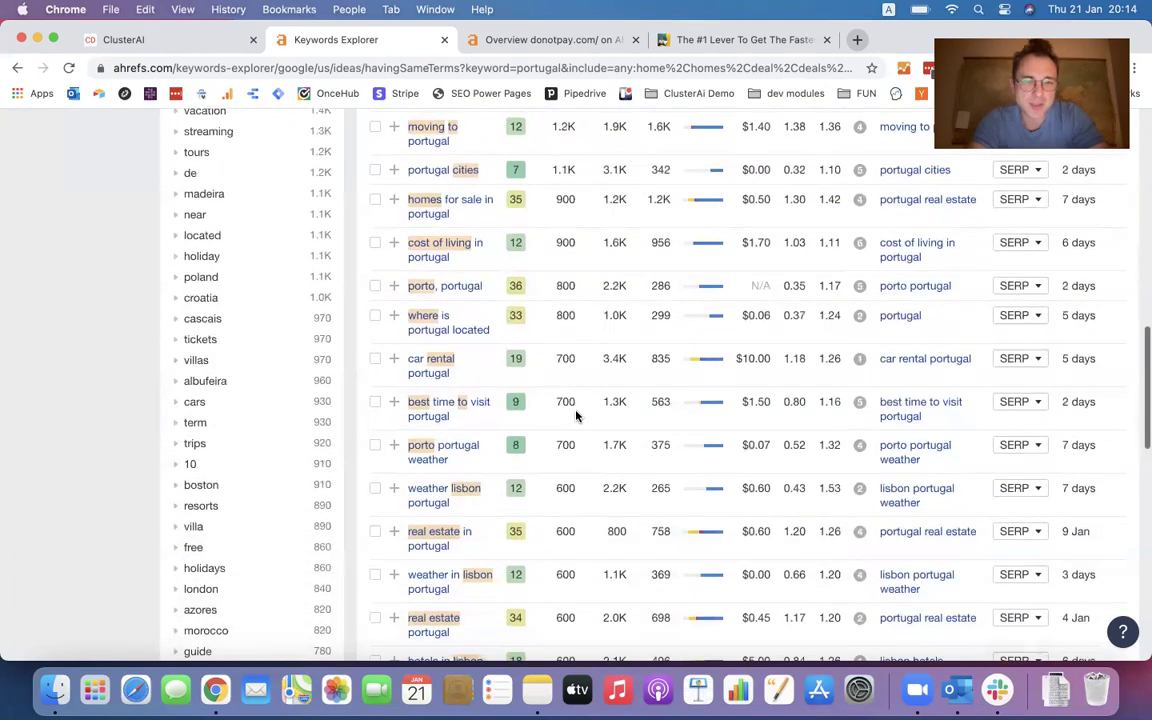
pyautogui.scroll(-2, 576, 416)
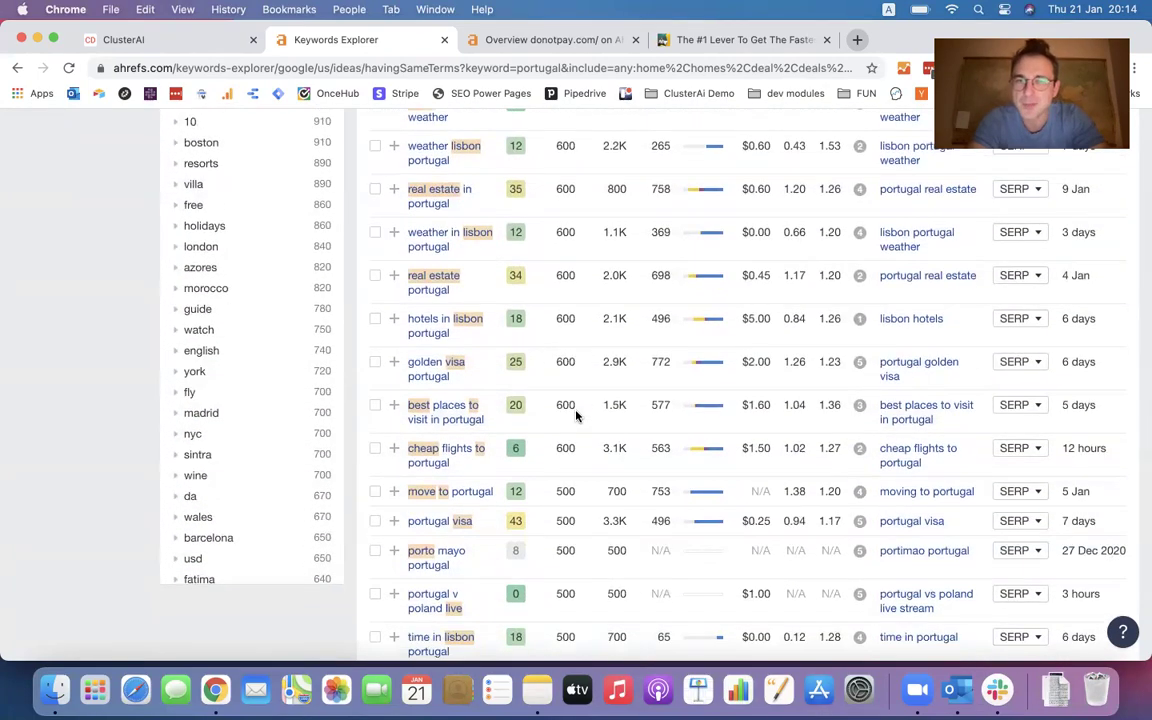
pyautogui.scroll(-7, 576, 416)
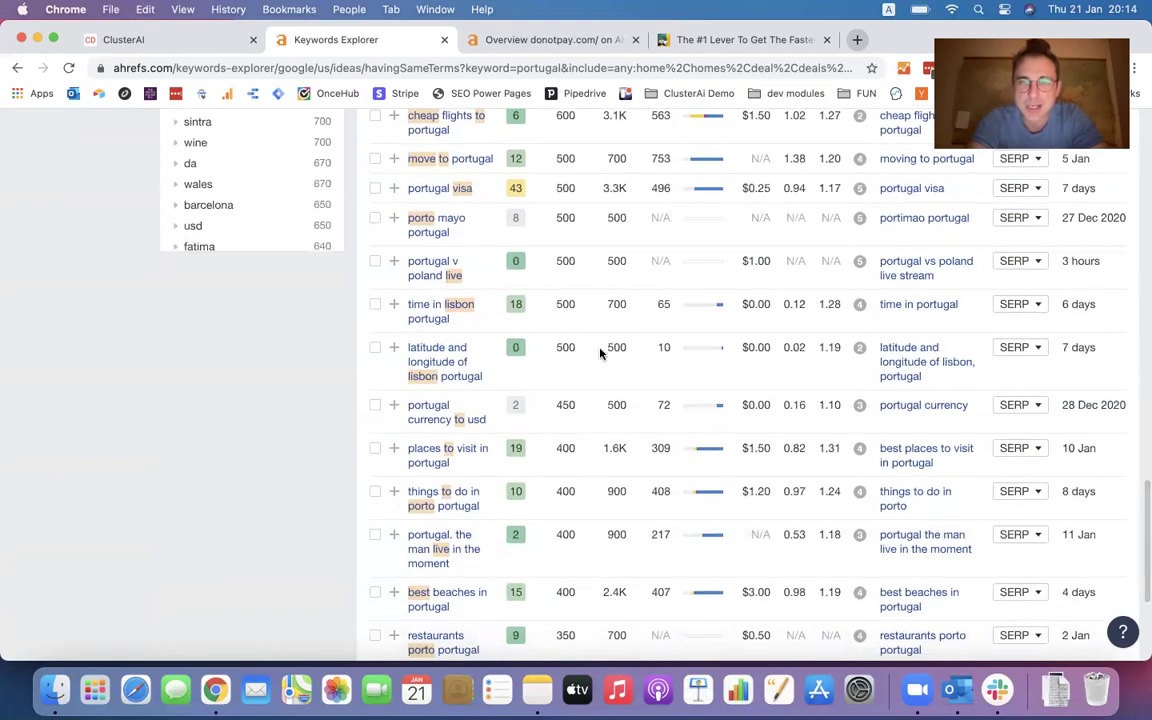
pyautogui.scroll(-5, 600, 352)
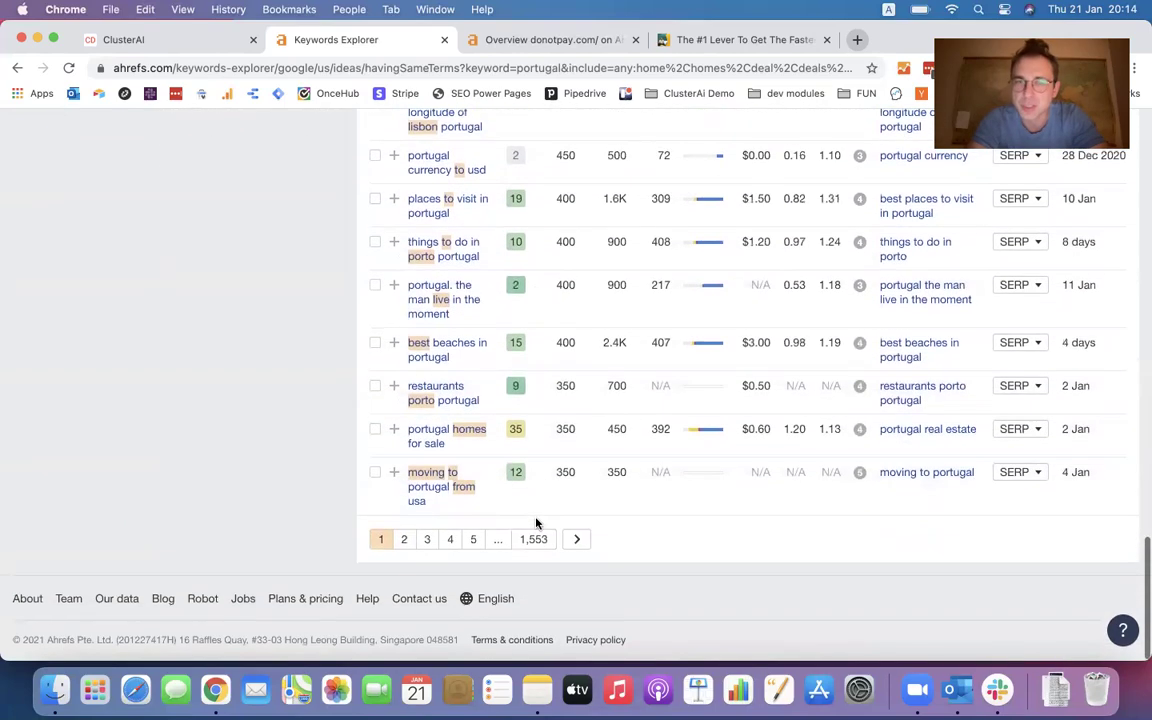
pyautogui.scroll(10, 608, 353)
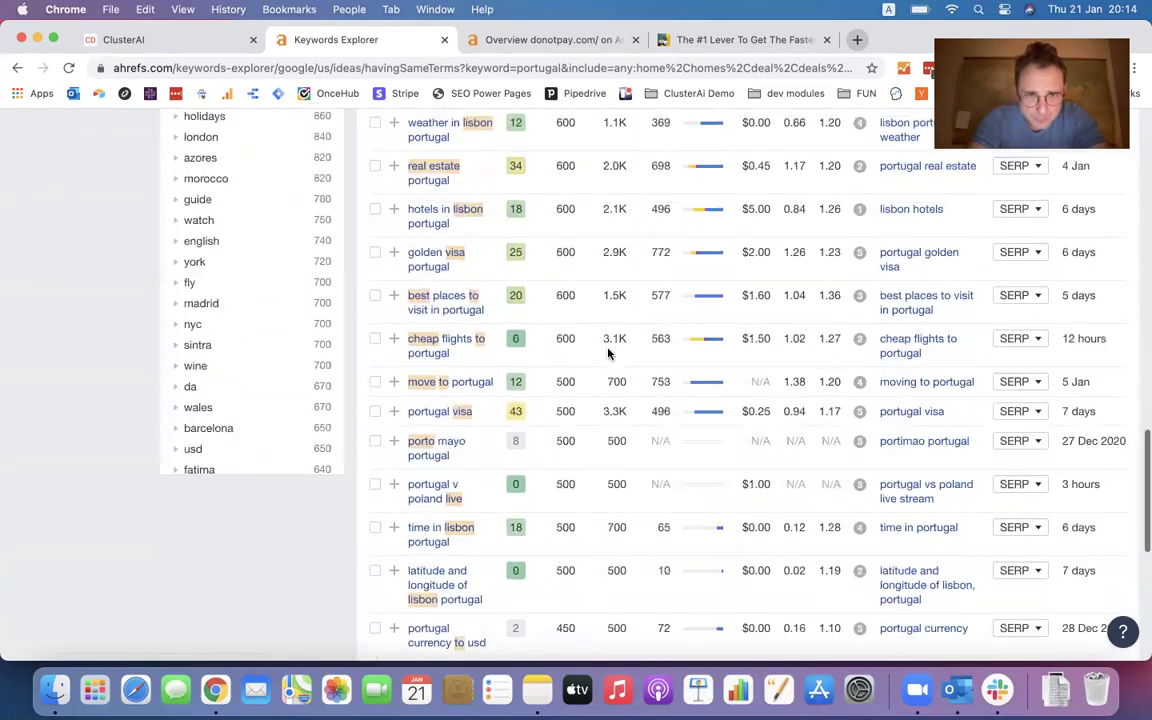
pyautogui.scroll(15, 608, 353)
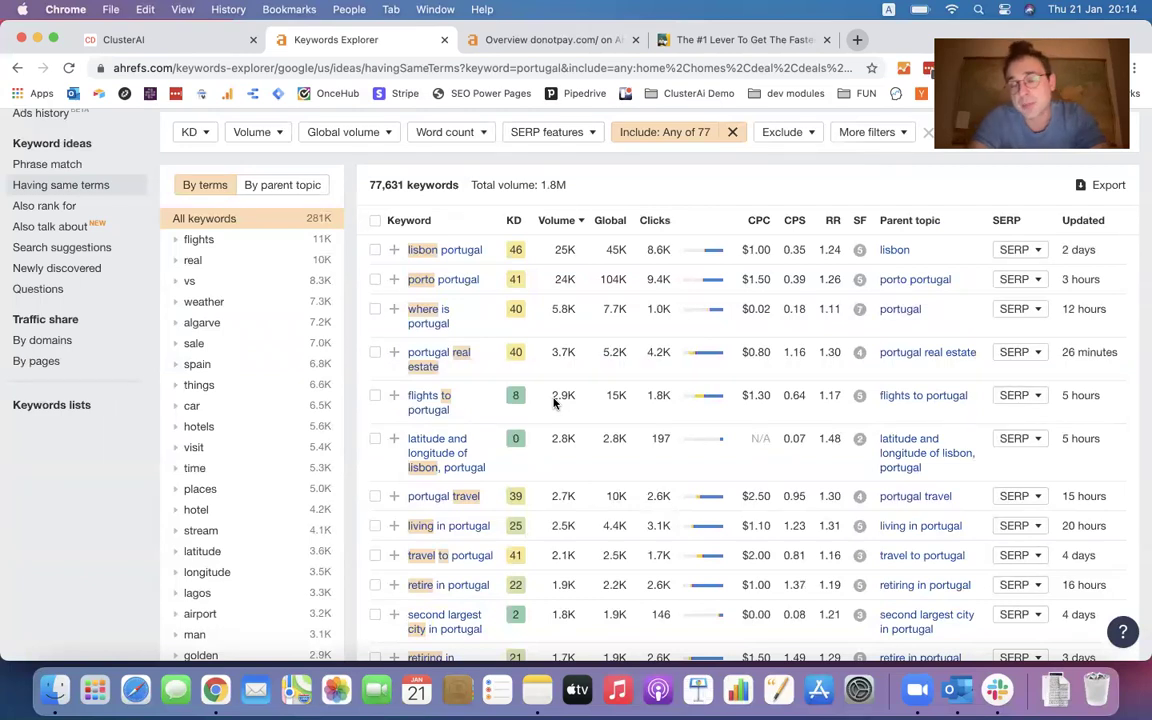
# Step: Copy the EXCLUDE terms "watch, vs, v, poland, moment, stream, wales, football" from the note into the Exclude filter in Chrome
pyautogui.press('super+Tab')
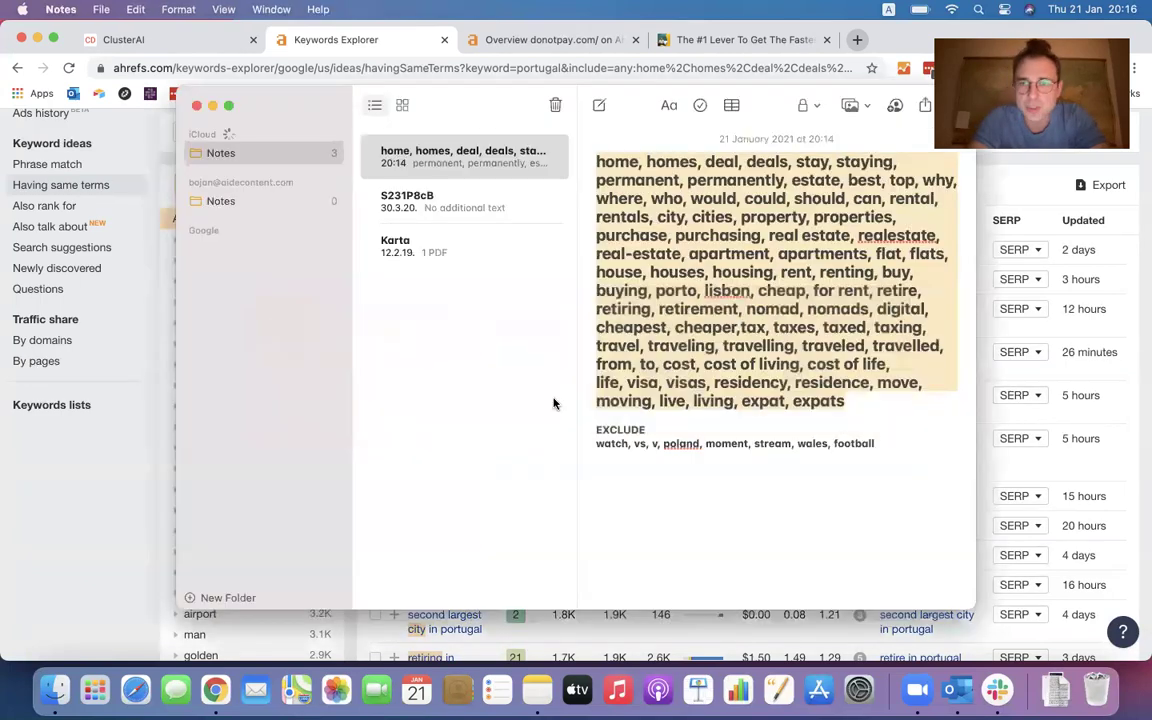
pyautogui.click(596, 447)
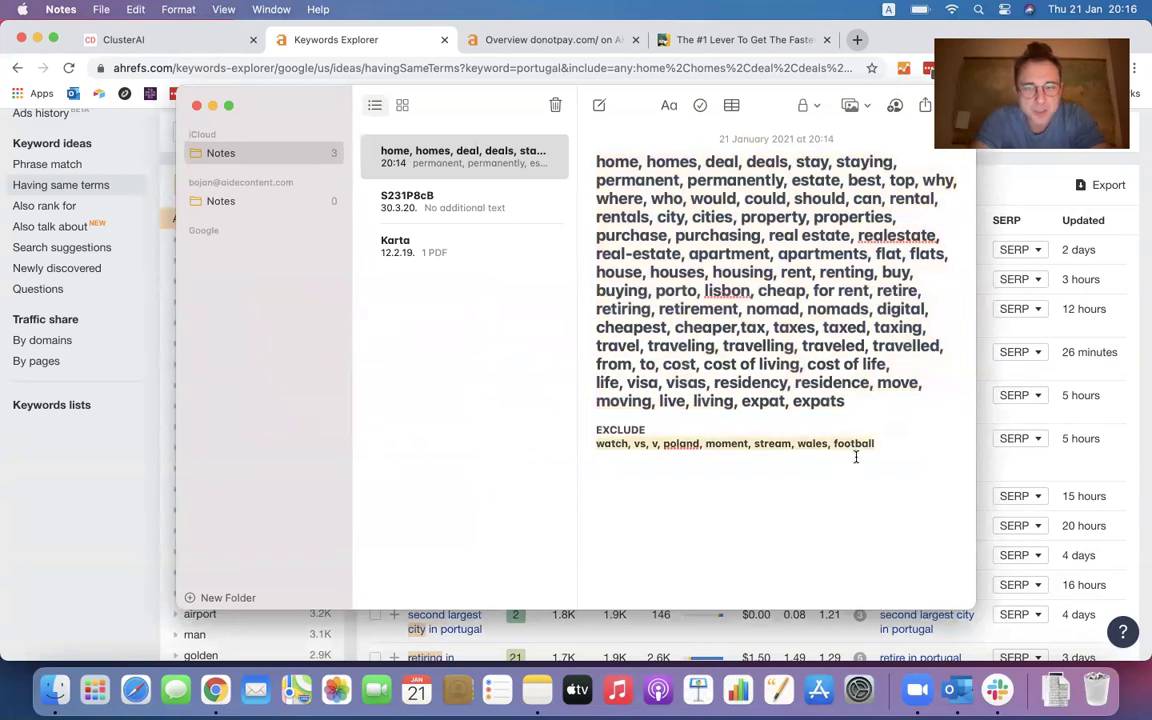
pyautogui.press('super+Tab')
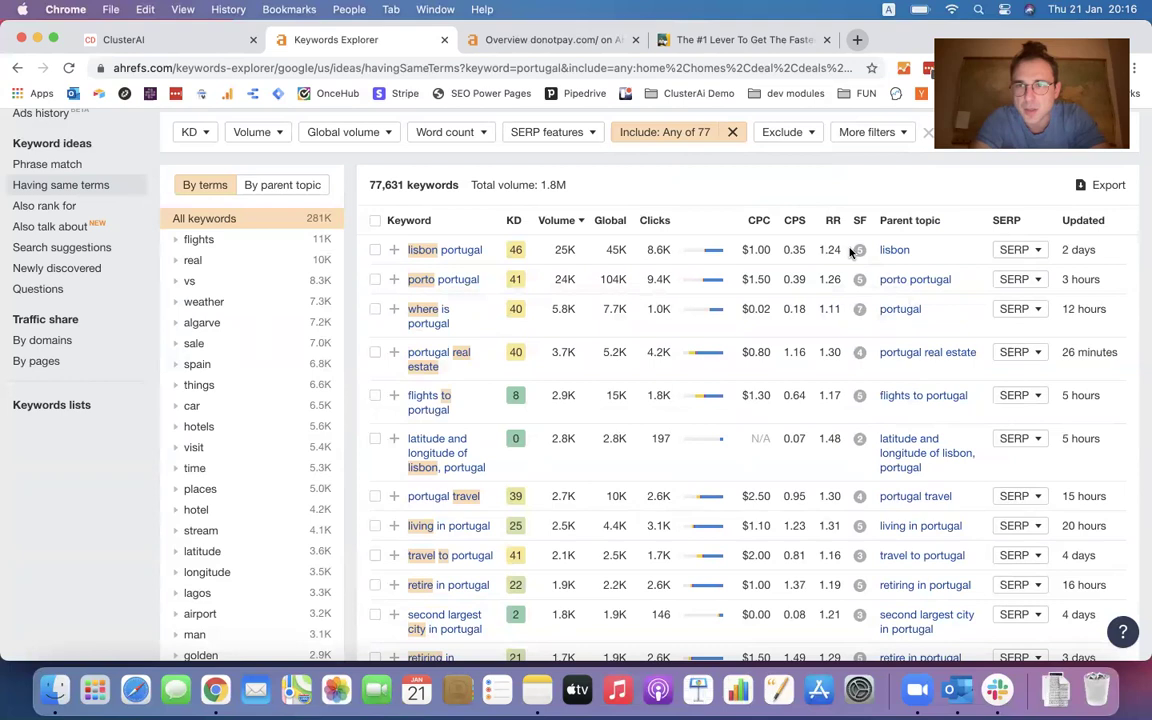
pyautogui.click(784, 132)
pyautogui.press('super+v')
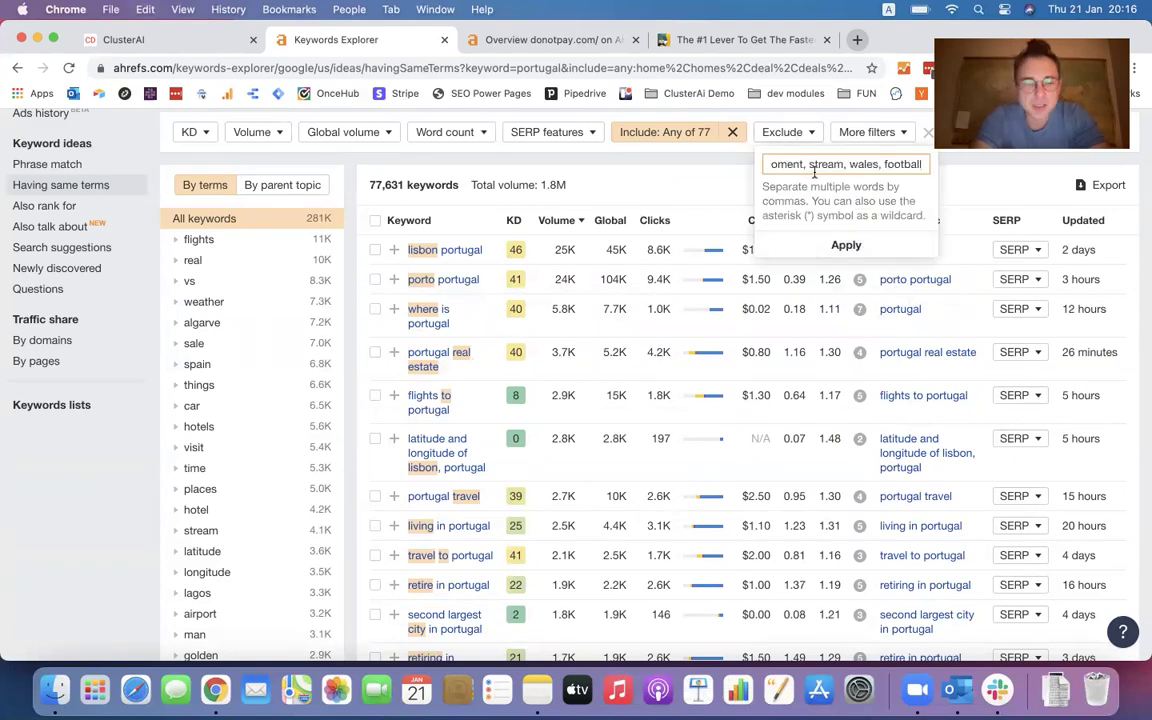
# Step: Review the entered exclude terms from "watch" to "football" and apply the Exclude filter to the portugal keywords
pyautogui.press('super+Left')
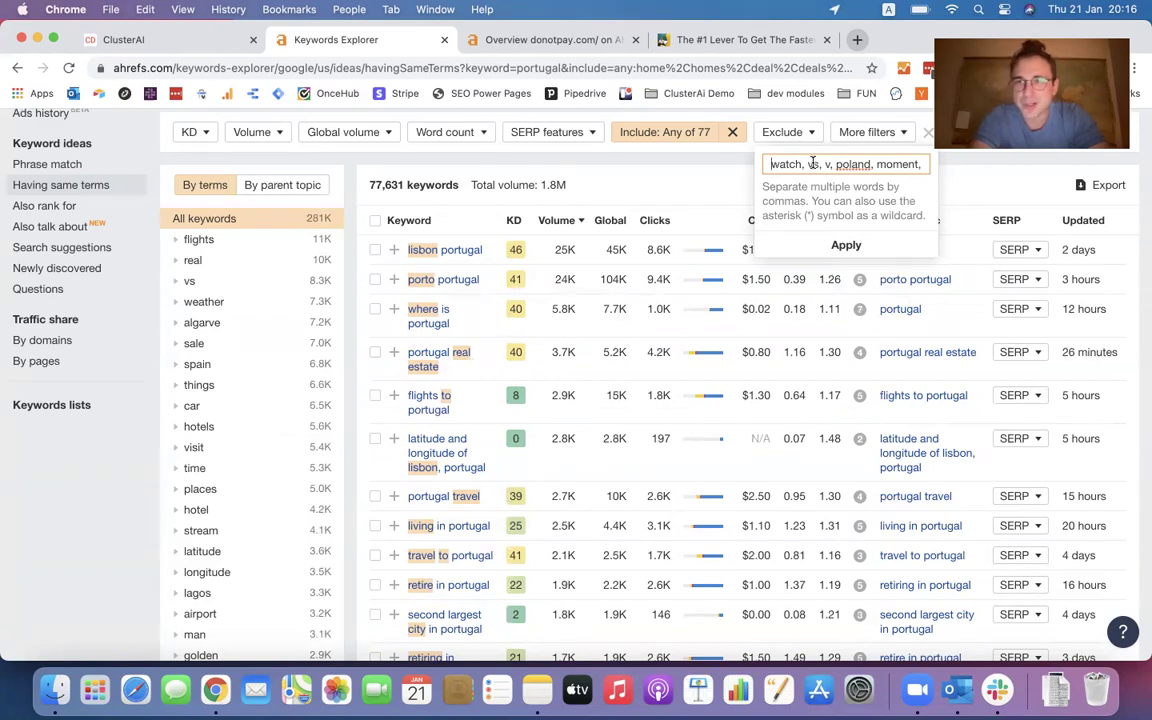
pyautogui.click(771, 164)
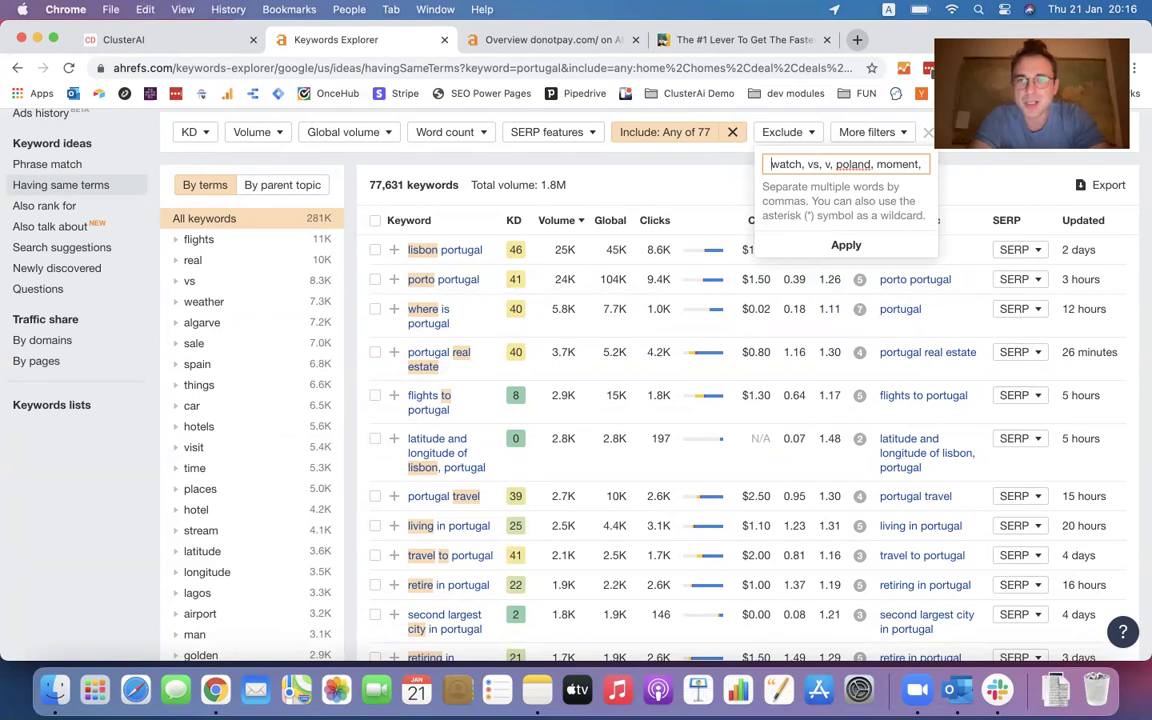
pyautogui.press('Right')
pyautogui.press('Right')
pyautogui.press('Right')
pyautogui.press('Right')
pyautogui.press('Right')
pyautogui.press('Right')
pyautogui.press('Right')
pyautogui.press('Right')
pyautogui.press('Right')
pyautogui.press('Right')
pyautogui.press('Right')
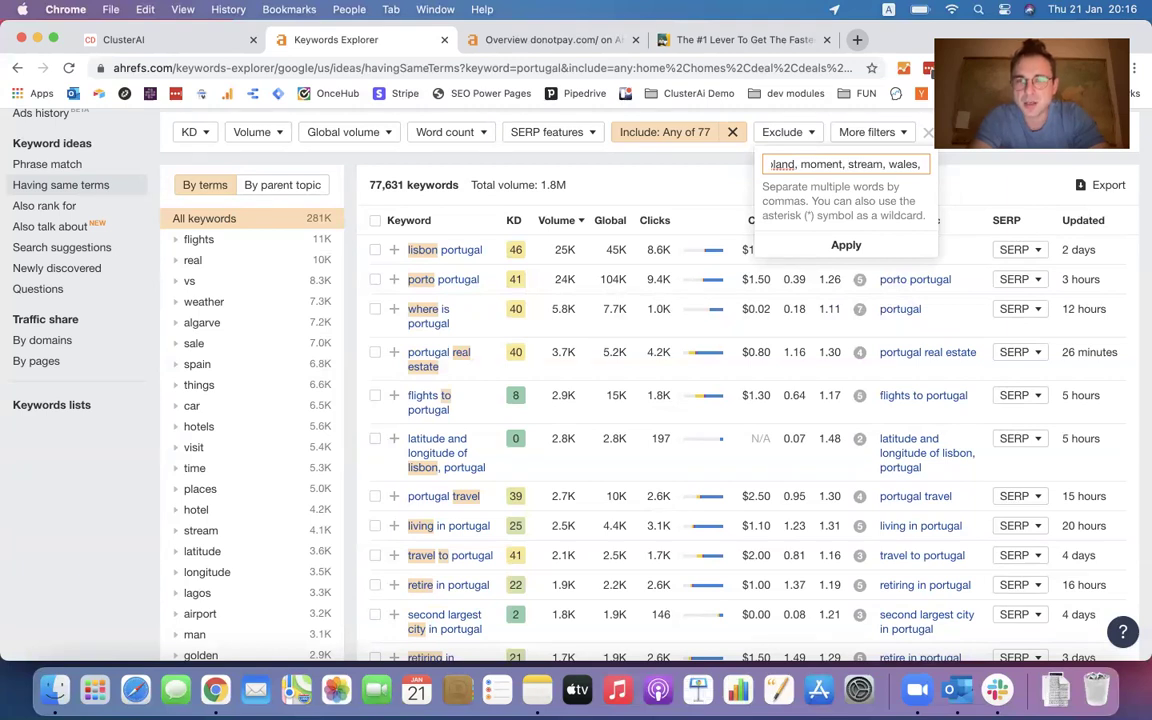
pyautogui.press('Right')
pyautogui.press('Right')
pyautogui.press('Right')
pyautogui.press('Right')
pyautogui.press('Right')
pyautogui.press('Right')
pyautogui.press('Right')
pyautogui.press('Right')
pyautogui.press('Right')
pyautogui.press('Right')
pyautogui.press('Right')
pyautogui.press('Right')
pyautogui.press('Right')
pyautogui.press('Right')
pyautogui.write('football')
pyautogui.press('Left')
pyautogui.press('Left')
pyautogui.press('Left')
pyautogui.press('Left')
pyautogui.press('Left')
pyautogui.press('Left')
pyautogui.press('Left')
pyautogui.press('Left')
pyautogui.press('Left')
pyautogui.press('Left')
pyautogui.press('Left')
pyautogui.press('Left')
pyautogui.press('Left')
pyautogui.press('Left')
pyautogui.press('Left')
pyautogui.press('Left')
pyautogui.press('Left')
pyautogui.press('Left')
pyautogui.press('Left')
pyautogui.press('Left')
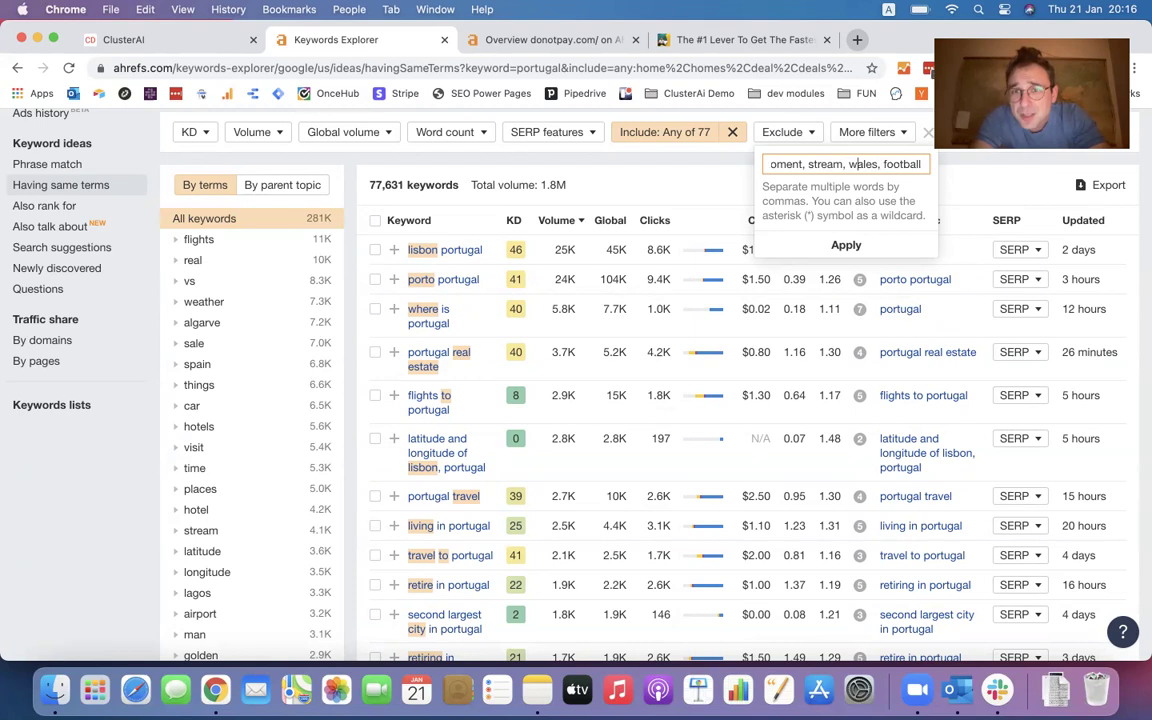
pyautogui.press('Right')
pyautogui.press('Right')
pyautogui.press('Right')
pyautogui.press('Right')
pyautogui.press('Right')
pyautogui.press('Right')
pyautogui.press('Right')
pyautogui.press('Right')
pyautogui.press('Right')
pyautogui.press('Right')
pyautogui.press('Right')
pyautogui.press('Right')
pyautogui.press('Right')
pyautogui.press('Right')
pyautogui.press('Right')
pyautogui.press('Right')
pyautogui.press('Right')
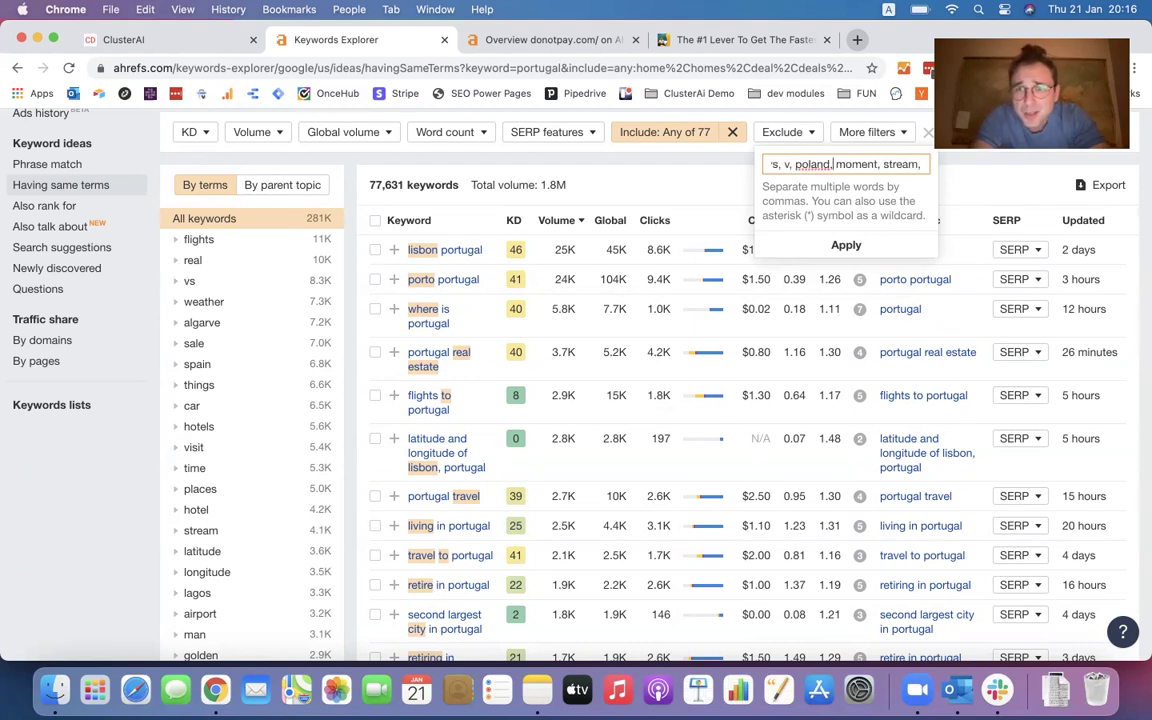
pyautogui.press('Right')
pyautogui.press('Right')
pyautogui.press('Right')
pyautogui.press('Right')
pyautogui.press('Right')
pyautogui.press('Right')
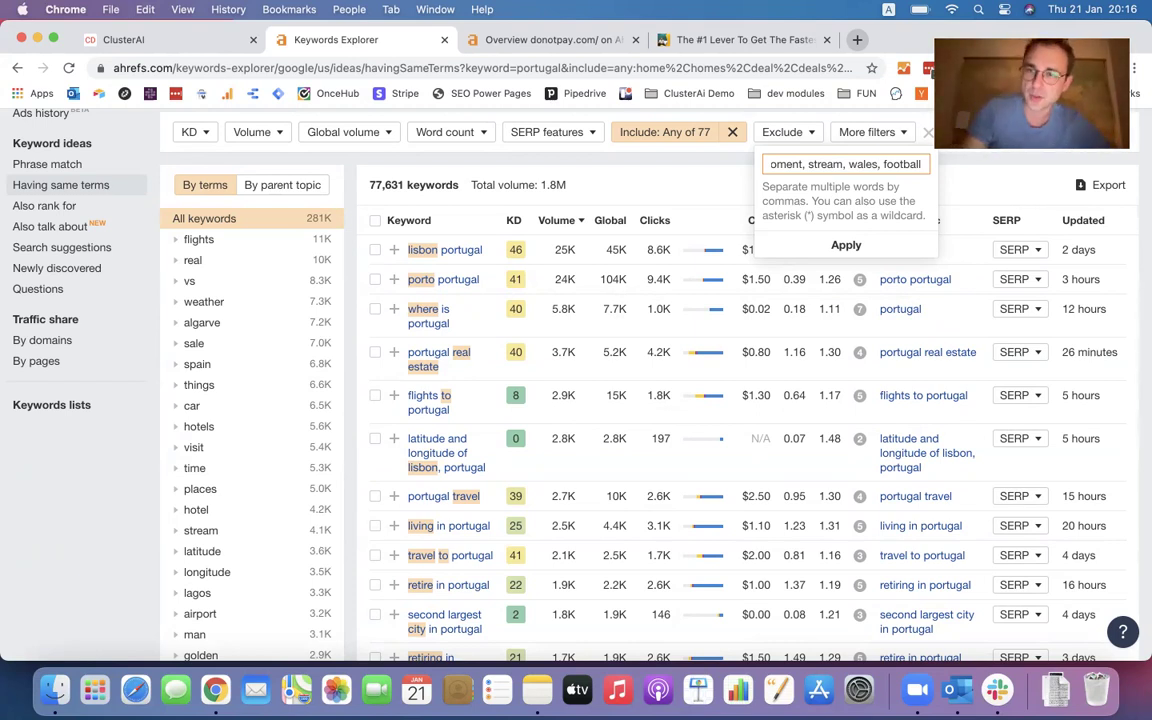
pyautogui.press('Right')
pyautogui.press('Right')
pyautogui.press('Right')
pyautogui.press('Right')
pyautogui.press('Right')
pyautogui.press('Right')
pyautogui.press('Right')
pyautogui.press('Right')
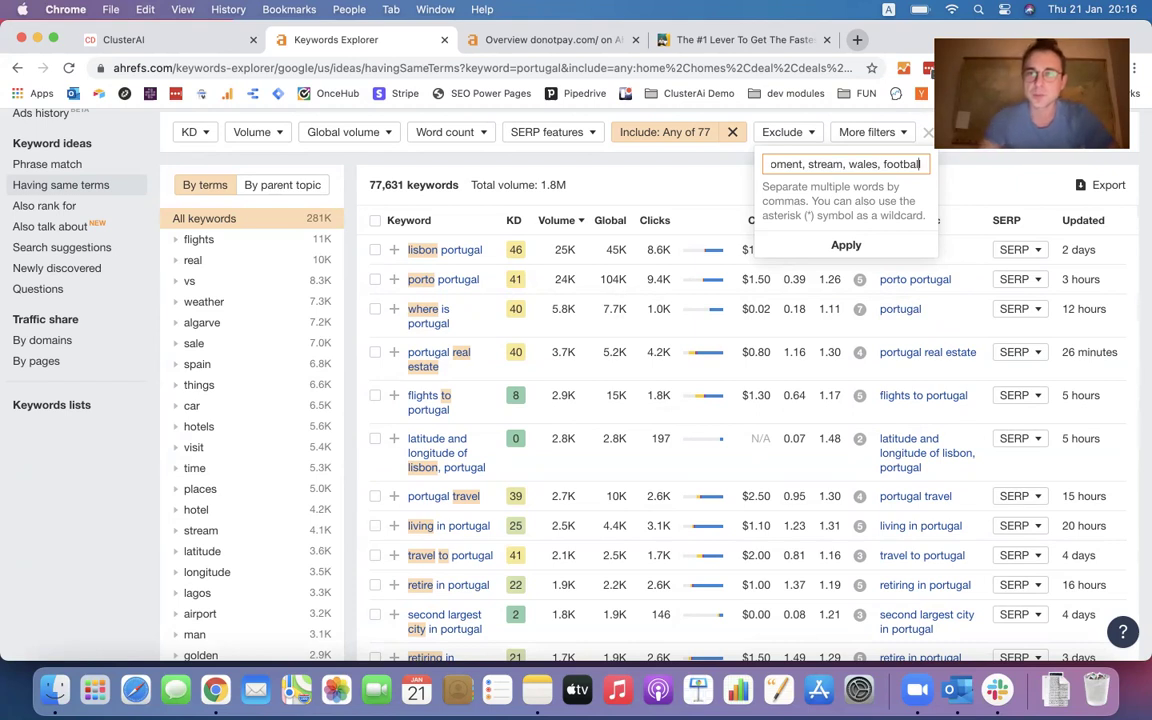
pyautogui.click(884, 164)
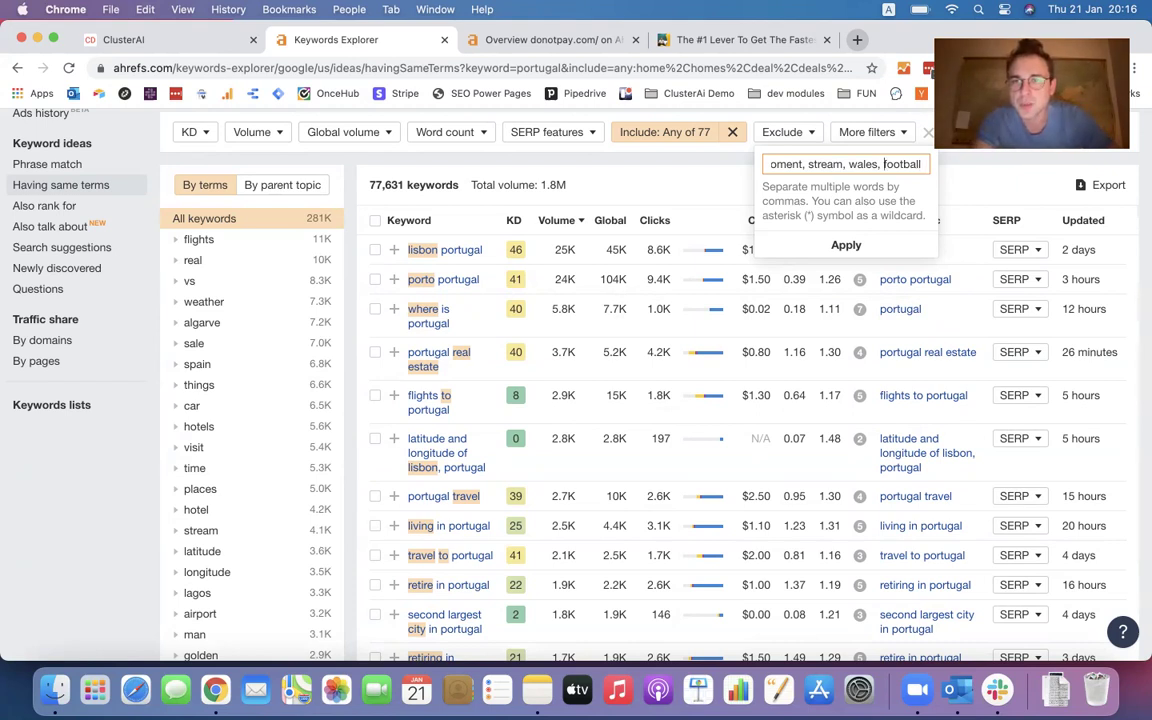
pyautogui.press('Left')
pyautogui.press('Left')
pyautogui.press('Left')
pyautogui.press('Left')
pyautogui.press('Left')
pyautogui.press('Left')
pyautogui.press('Left')
pyautogui.press('Left')
pyautogui.press('Left')
pyautogui.press('Left')
pyautogui.press('Left')
pyautogui.press('Left')
pyautogui.press('Left')
pyautogui.press('Left')
pyautogui.press('Left')
pyautogui.press('Left')
pyautogui.press('Left')
pyautogui.press('Left')
pyautogui.press('Left')
pyautogui.press('Left')
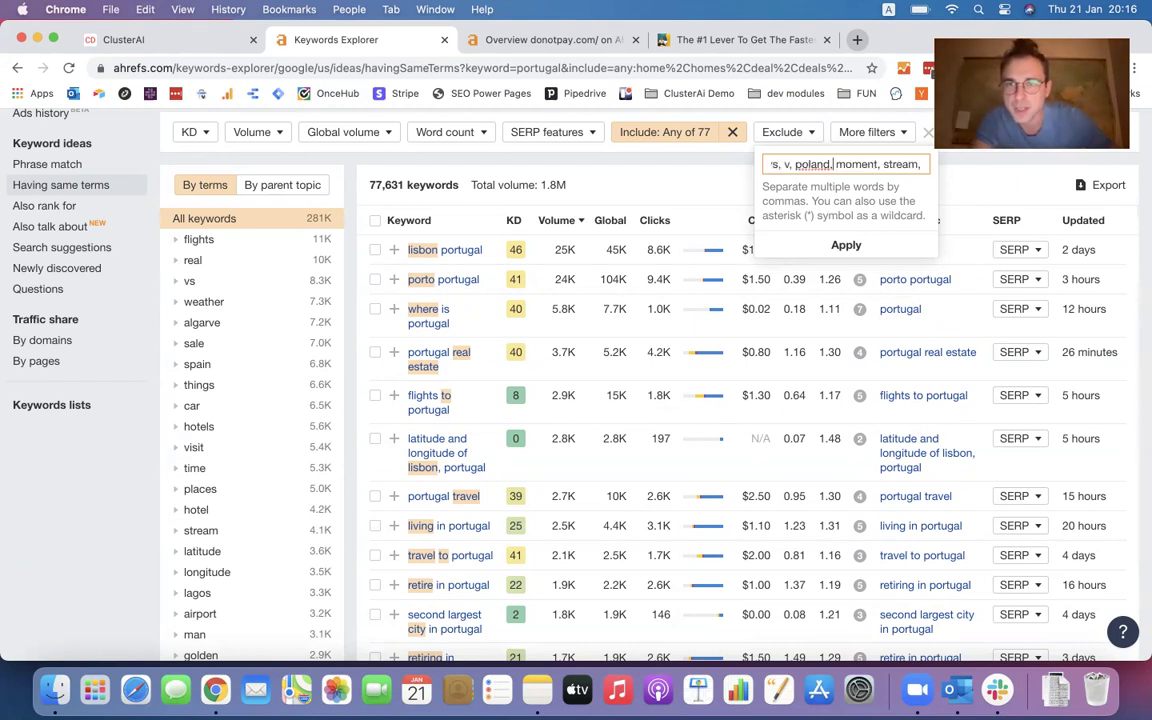
pyautogui.click(846, 246)
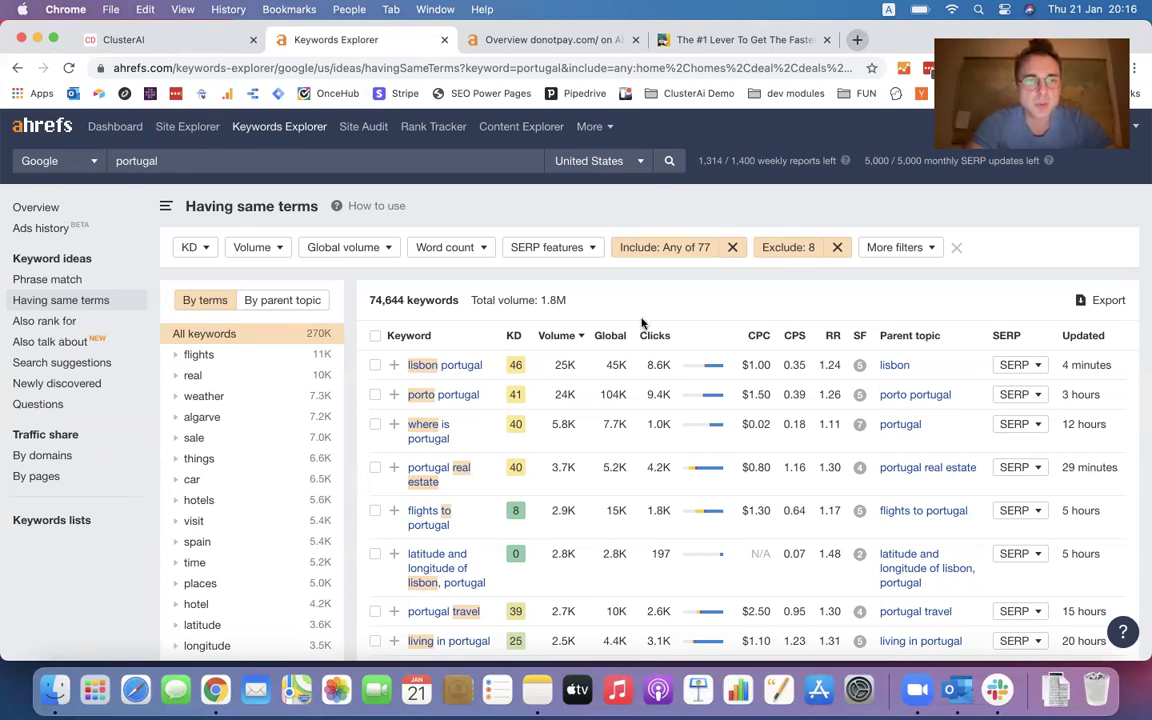
# Step: Filter the portugal keyword ideas to a minimum search volume of 10, with no maximum
pyautogui.scroll(-5, 537, 364)
pyautogui.scroll(6, 643, 322)
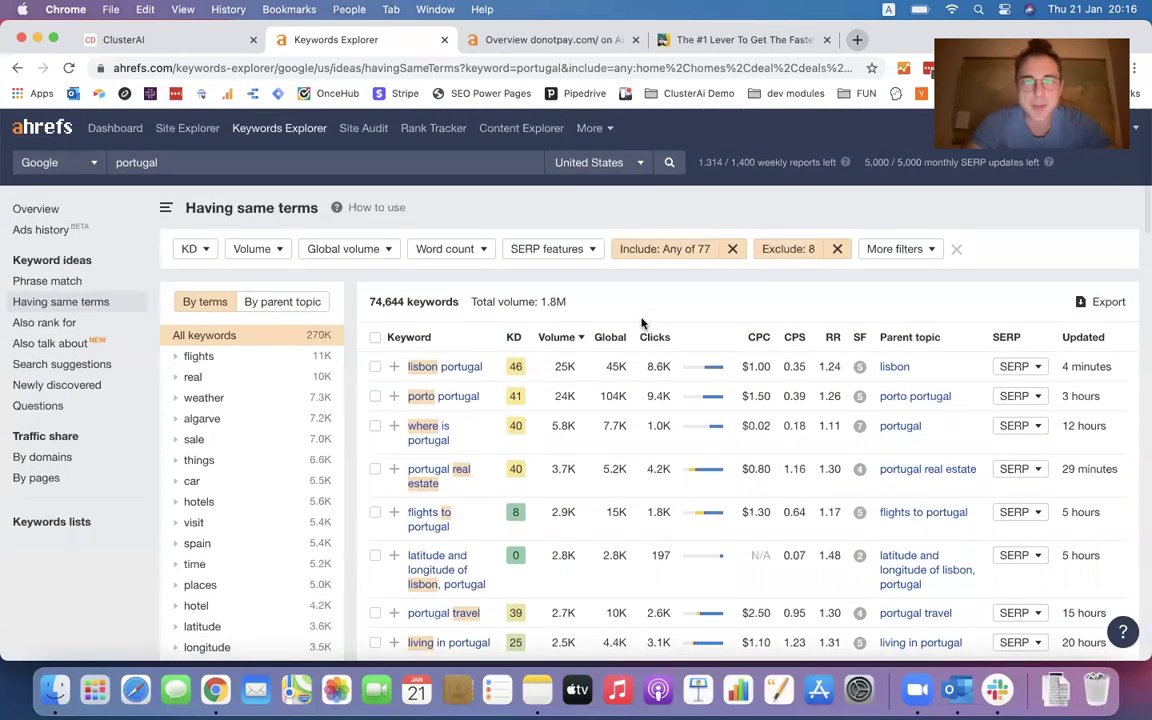
pyautogui.click(272, 249)
pyautogui.click(274, 279)
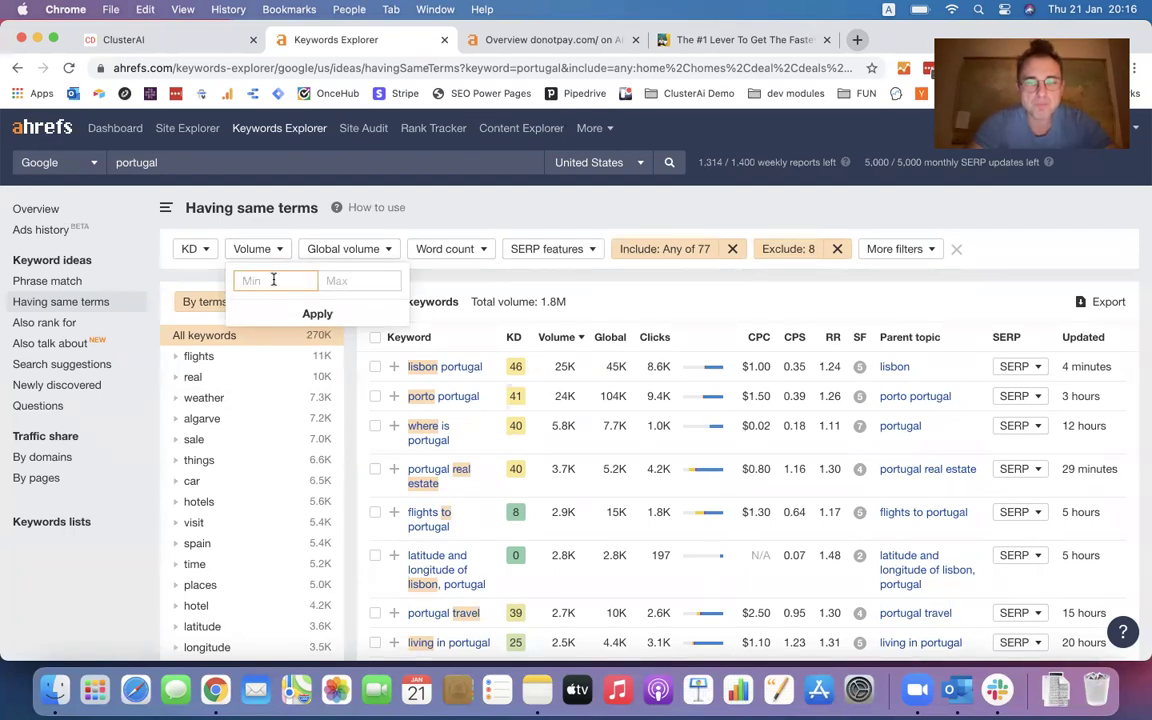
pyautogui.write('10')
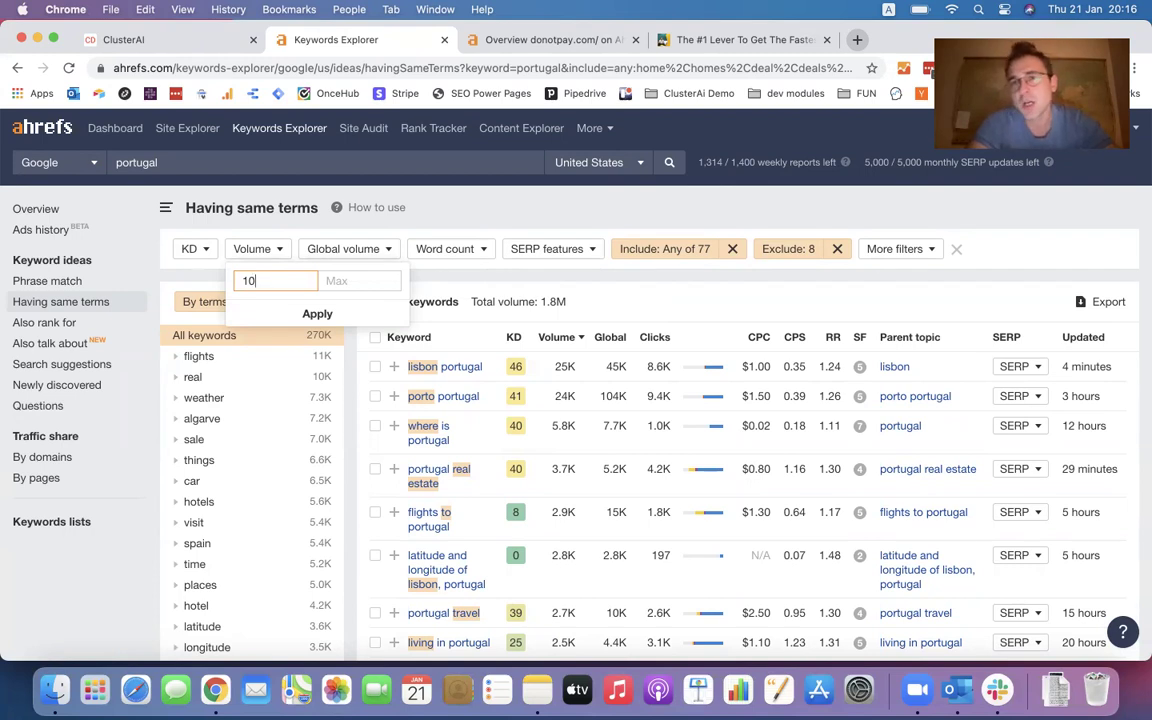
pyautogui.click(353, 322)
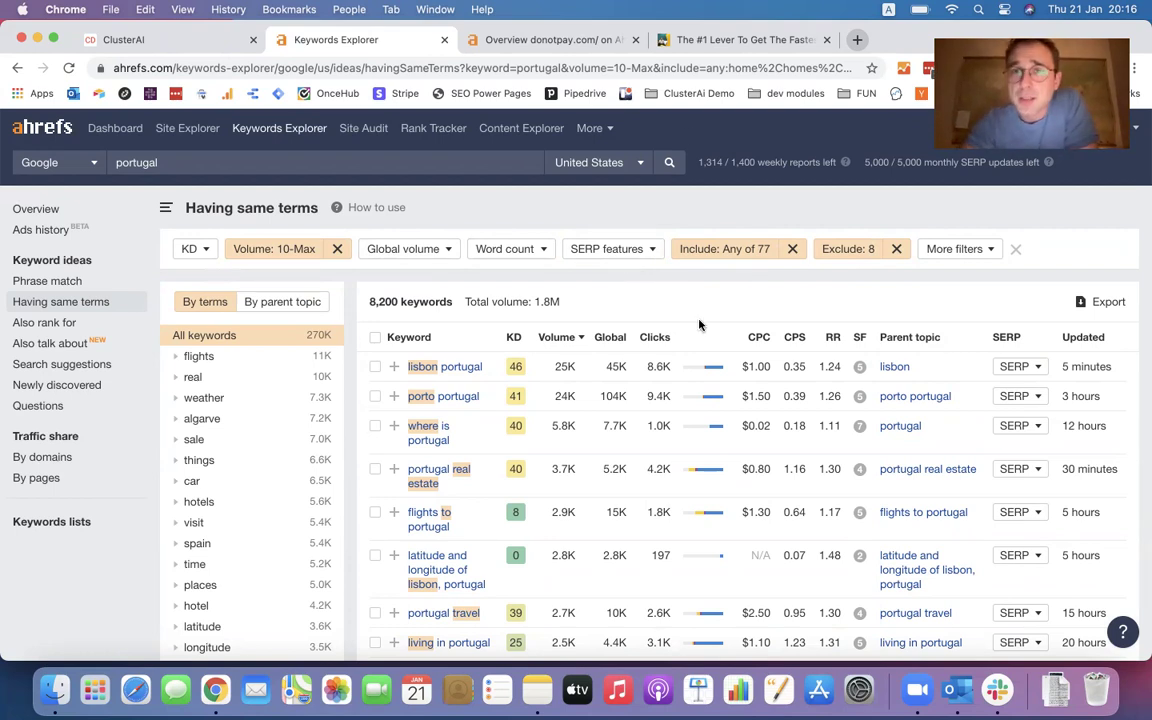
# Step: Read the Doggypedia.org page-publishing and traffic results in the ContentDistribution.com article, and bring up the Ahrefs overview of donotpay.com
pyautogui.click(728, 42)
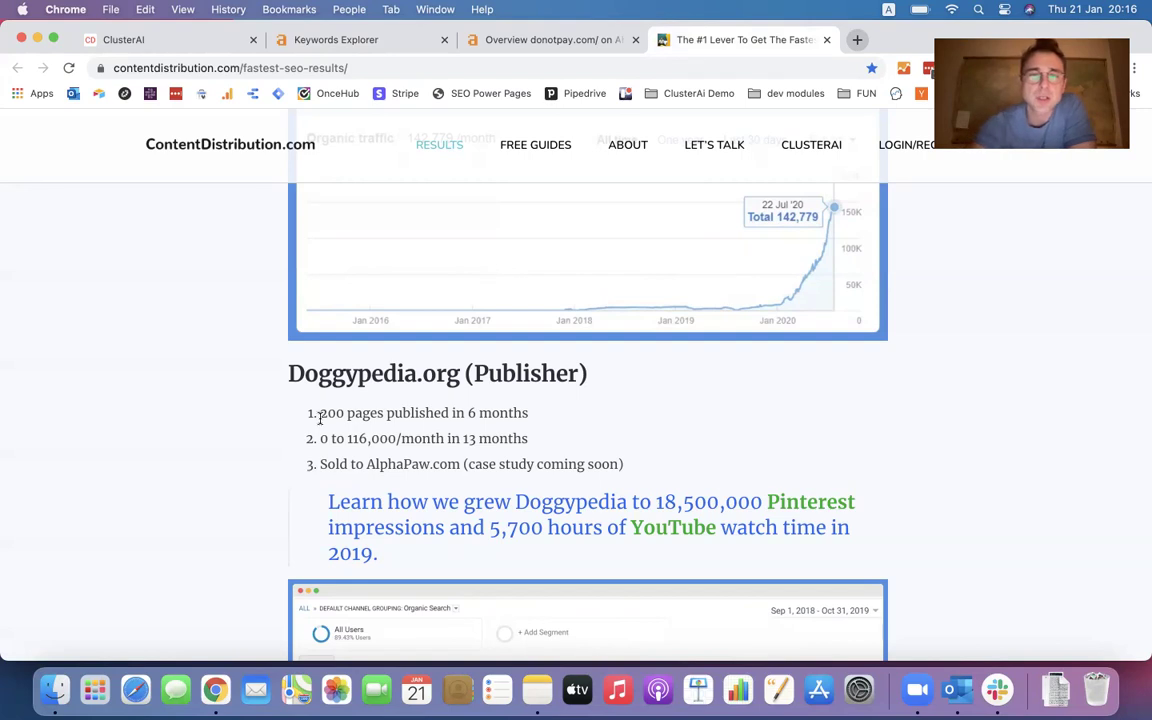
pyautogui.moveTo(320, 438); pyautogui.dragTo(532, 465)
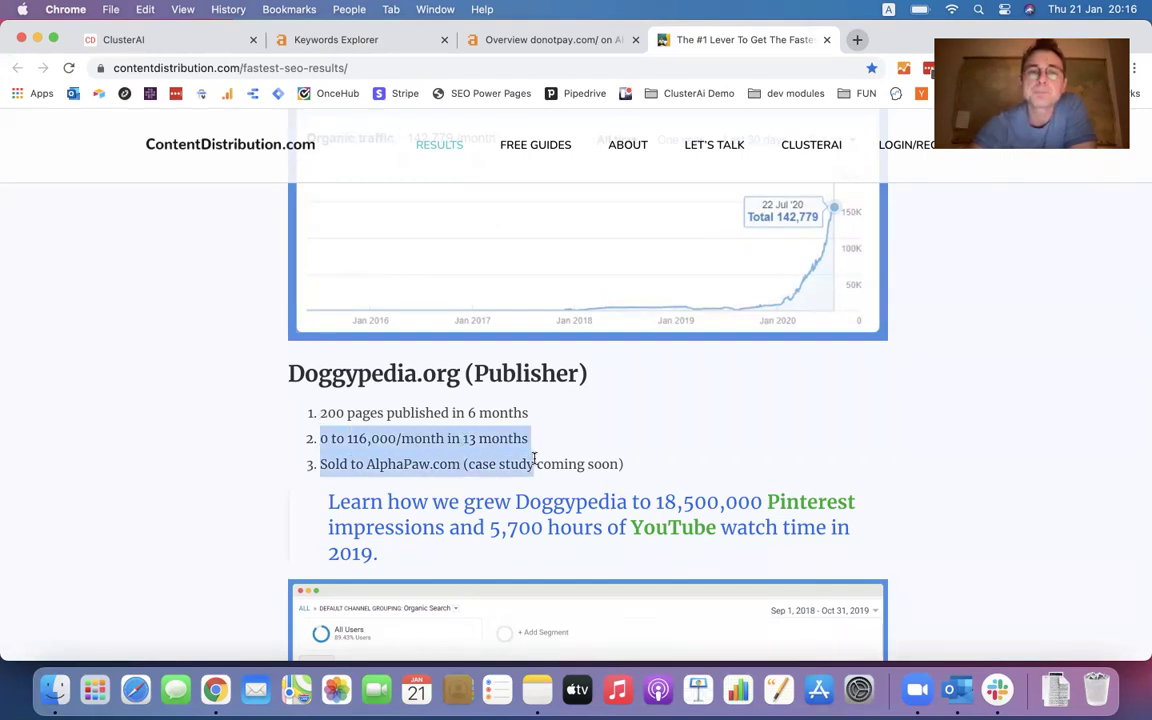
pyautogui.click(575, 431)
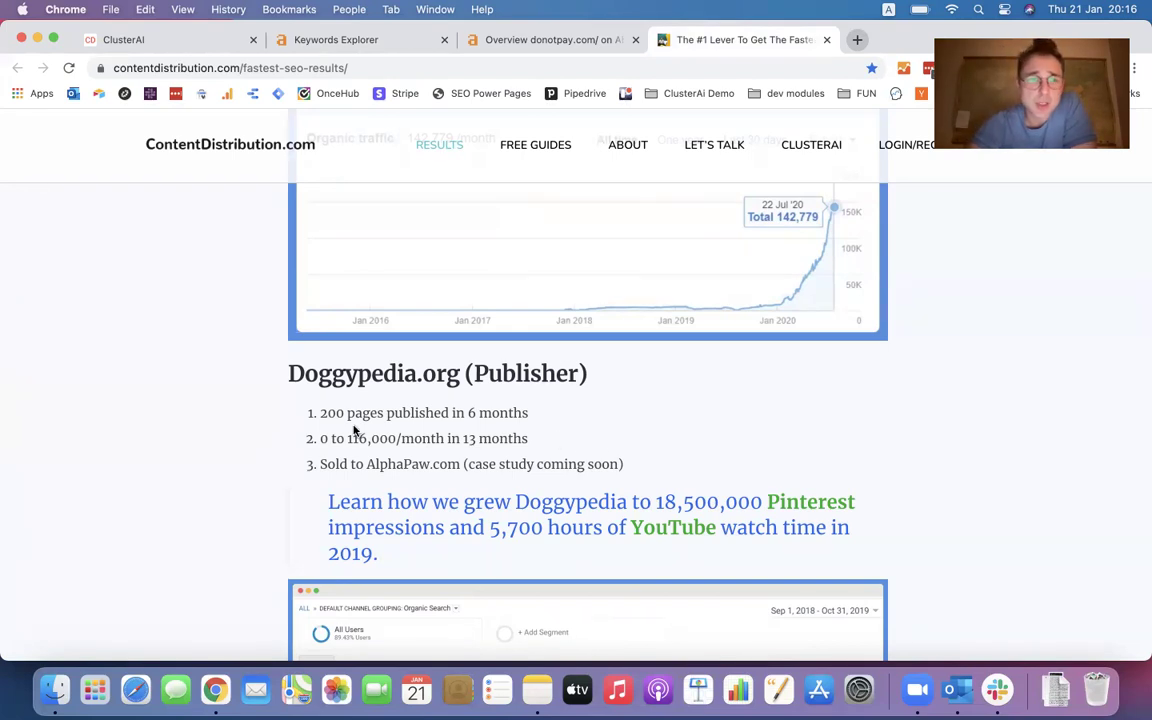
pyautogui.click(565, 41)
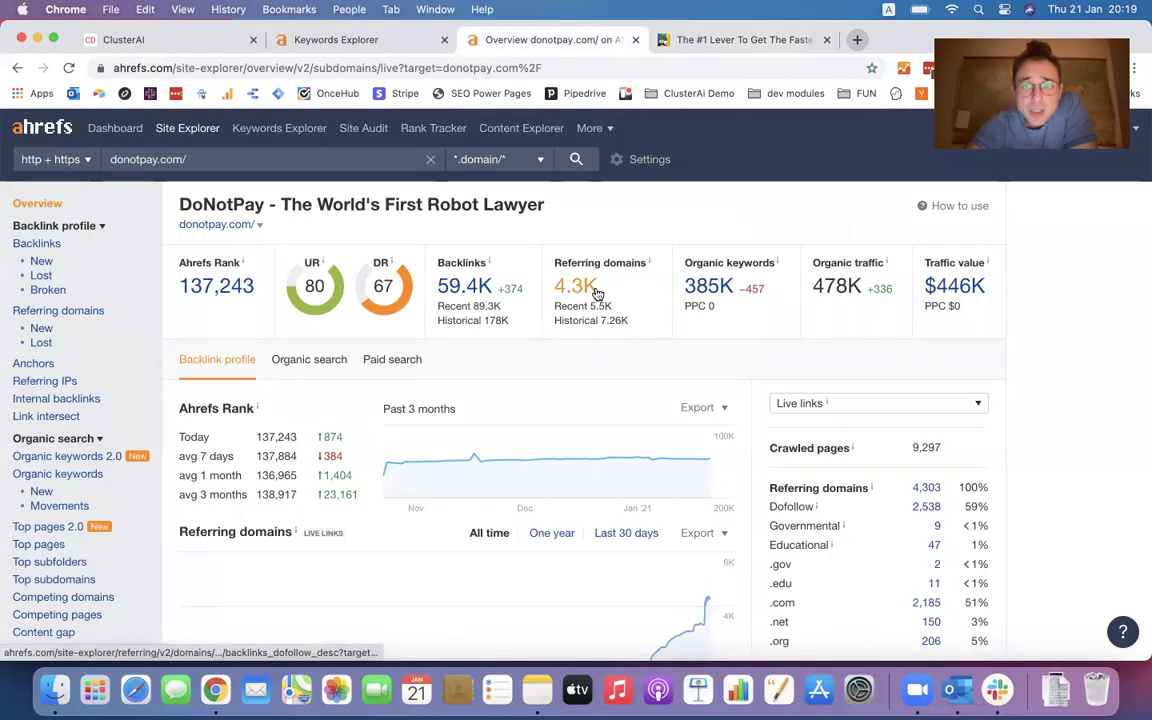
# Step: Examine the organic search traffic of donotpay.com, the ClusterAI import page and the filtered portugal keyword list in Ahrefs
pyautogui.click(322, 368)
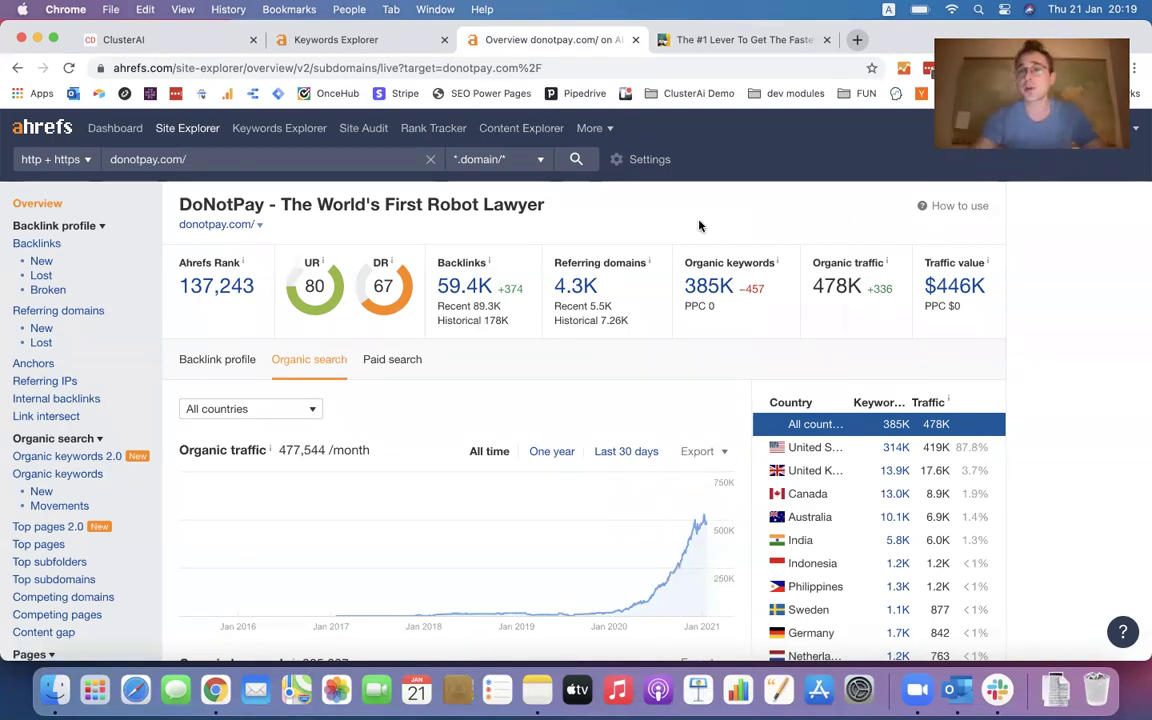
pyautogui.click(169, 40)
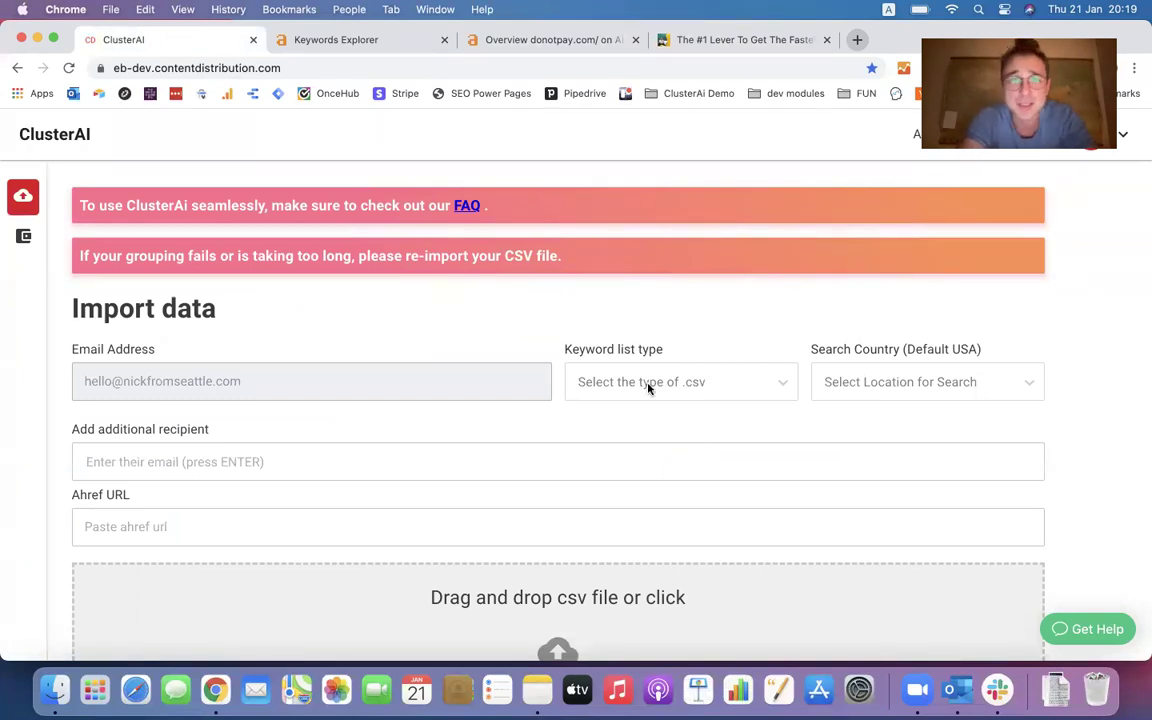
pyautogui.click(326, 42)
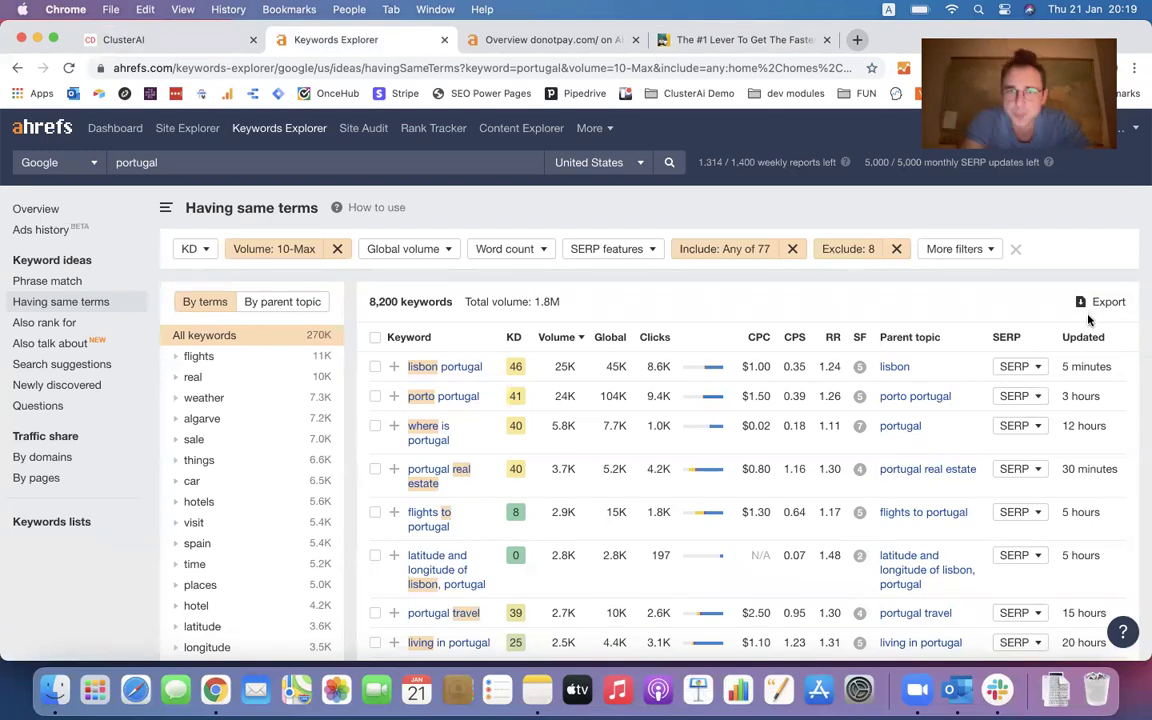
# Step: Set the keyword list type to Ahrefs in the ClusterAI data import form and review the other list types offered
pyautogui.click(229, 46)
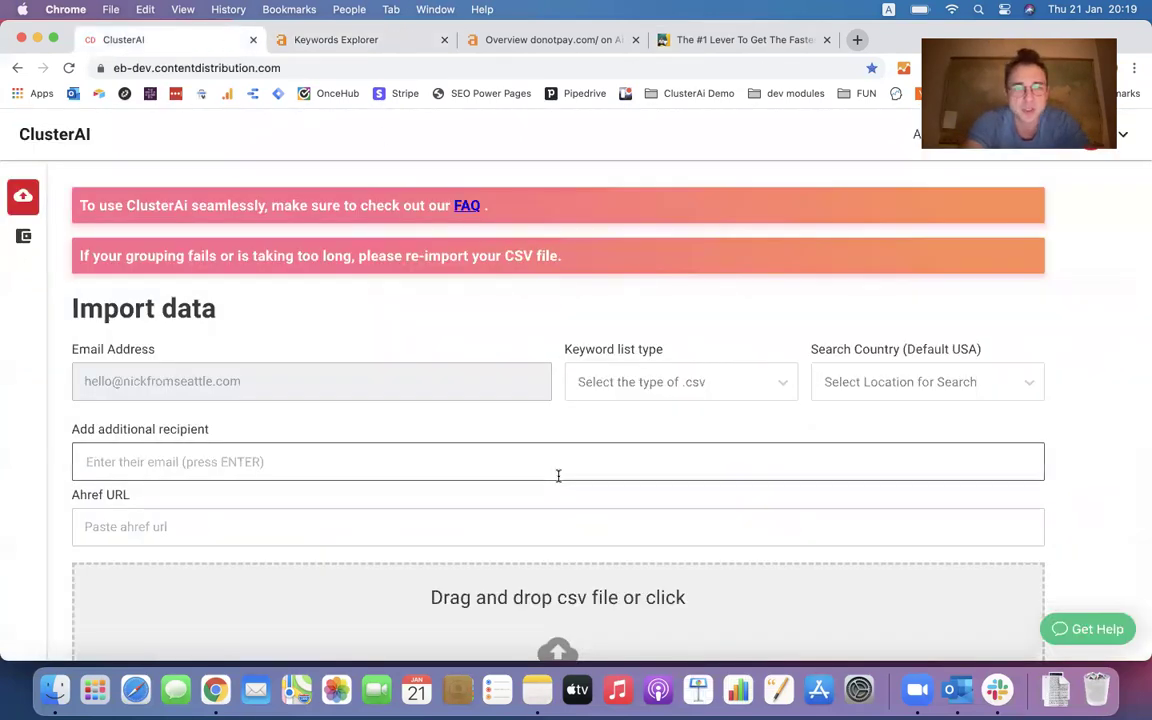
pyautogui.scroll(-3, 558, 476)
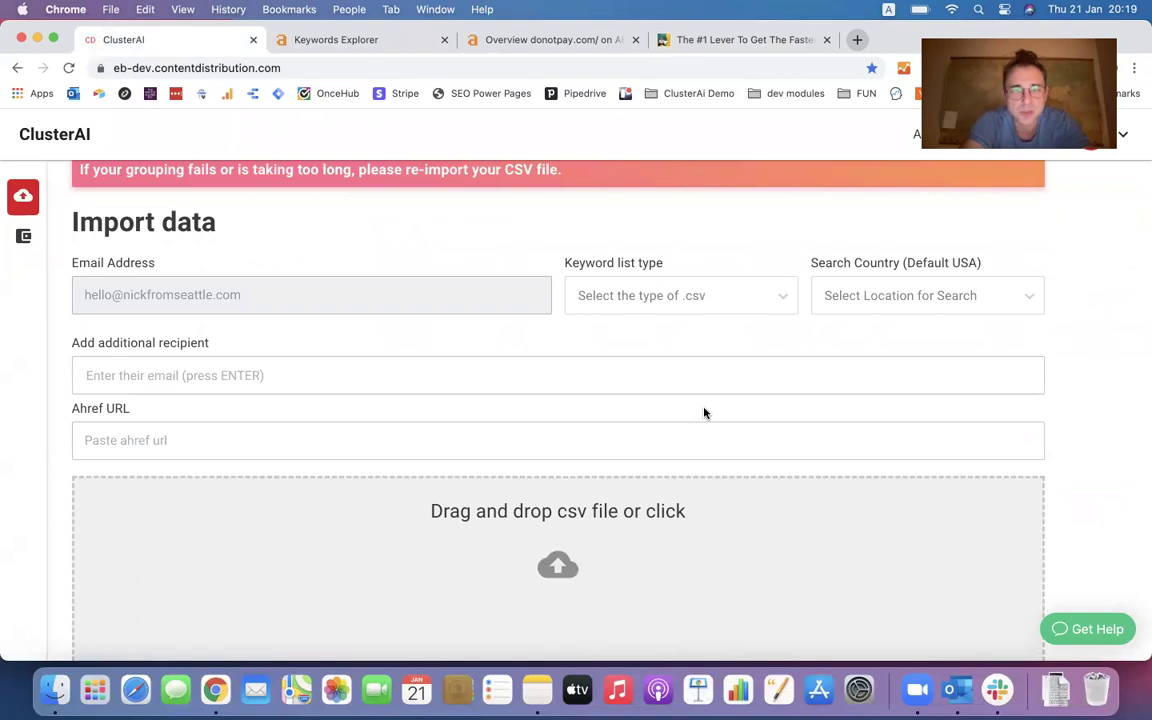
pyautogui.scroll(3, 705, 411)
pyautogui.click(762, 380)
pyautogui.click(610, 420)
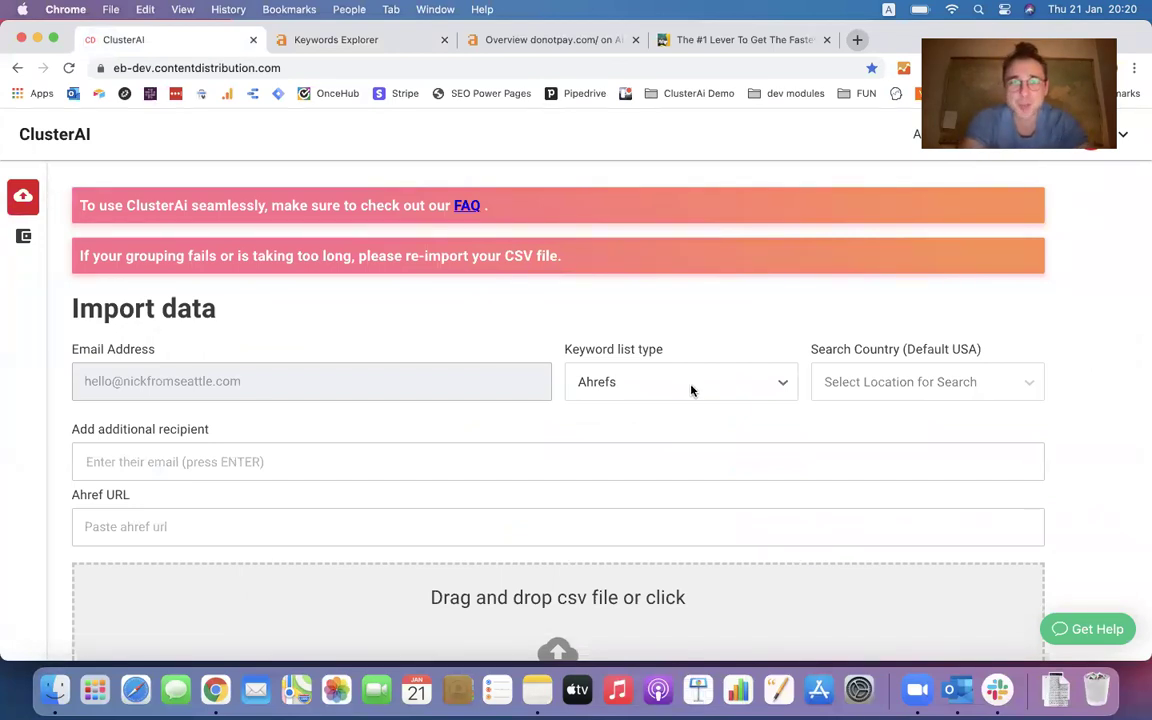
pyautogui.click(691, 390)
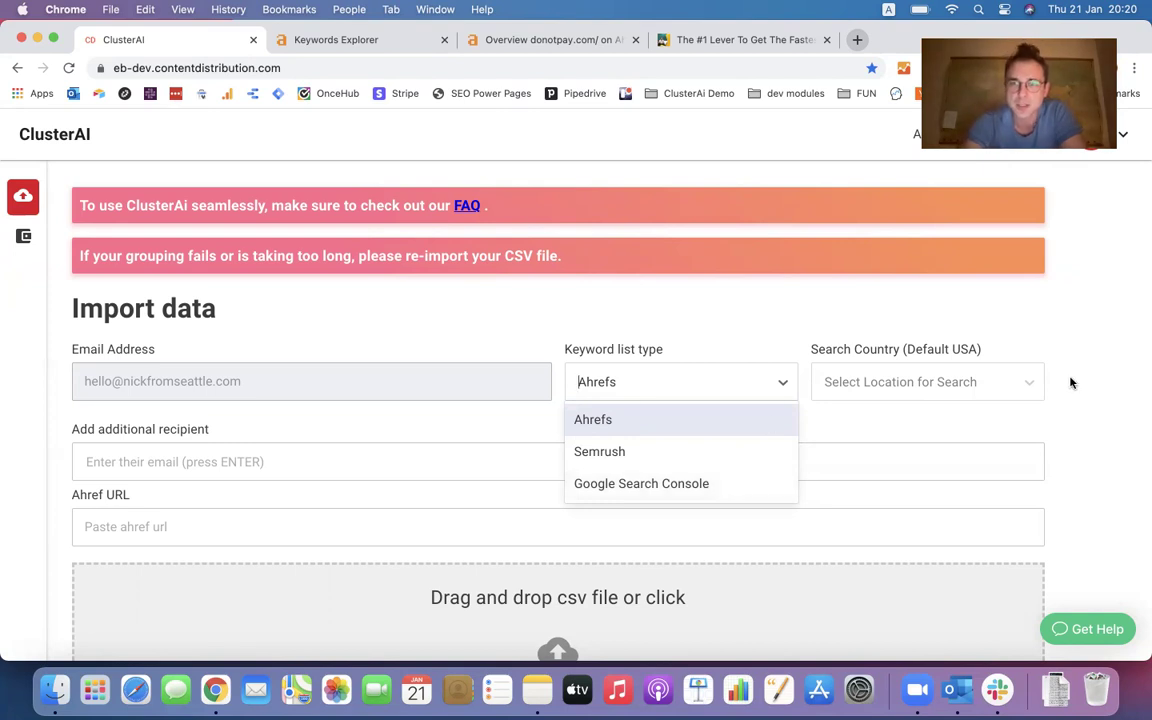
pyautogui.click(1026, 337)
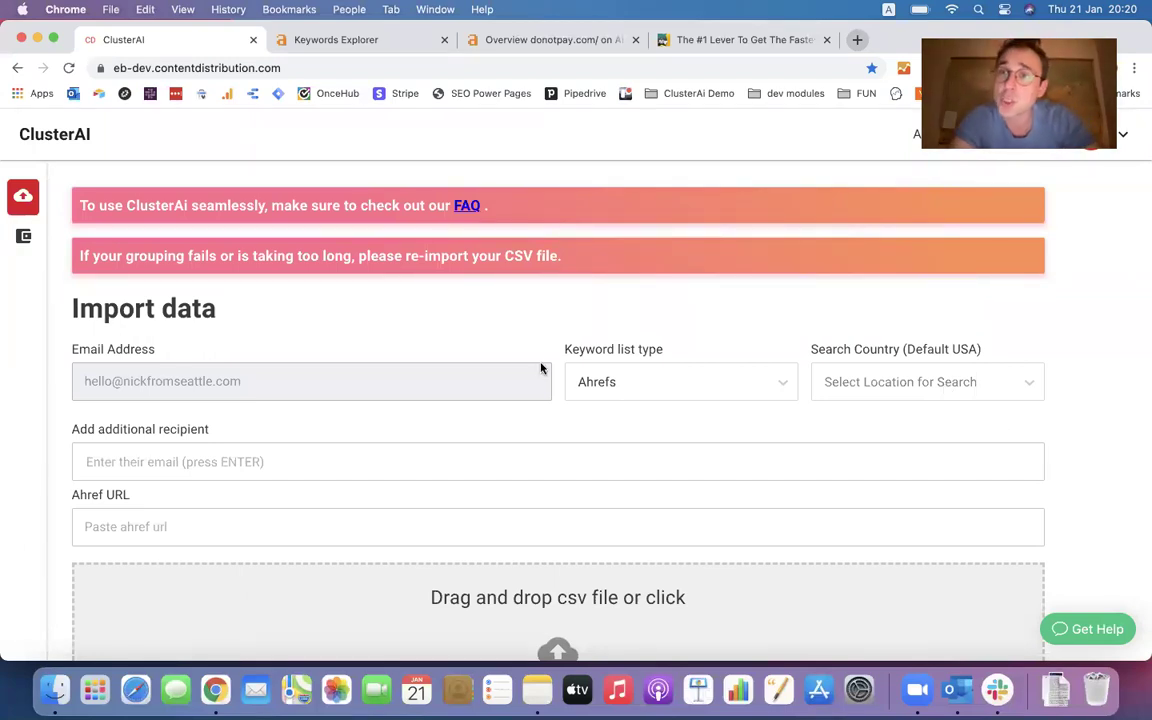
# Step: Switch to the Portugal keyword analysis spreadsheet in Google Sheets and read the full variations of "things to do in portugal"
pyautogui.rightClick(217, 688)
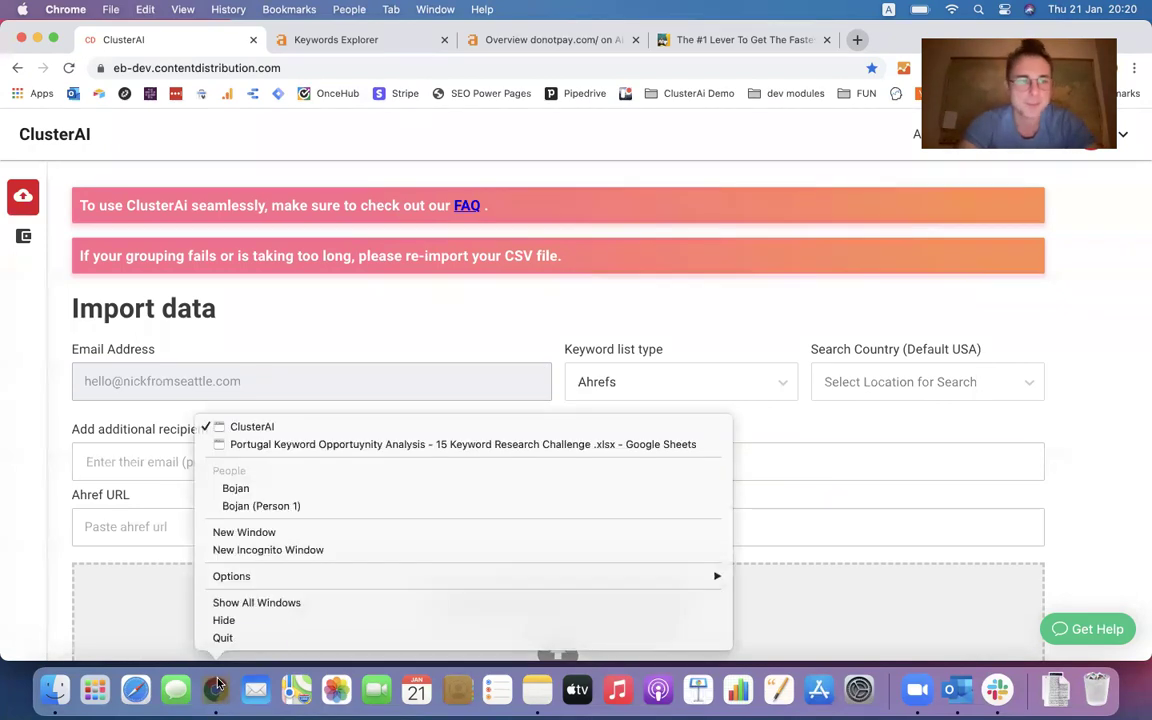
pyautogui.click(315, 443)
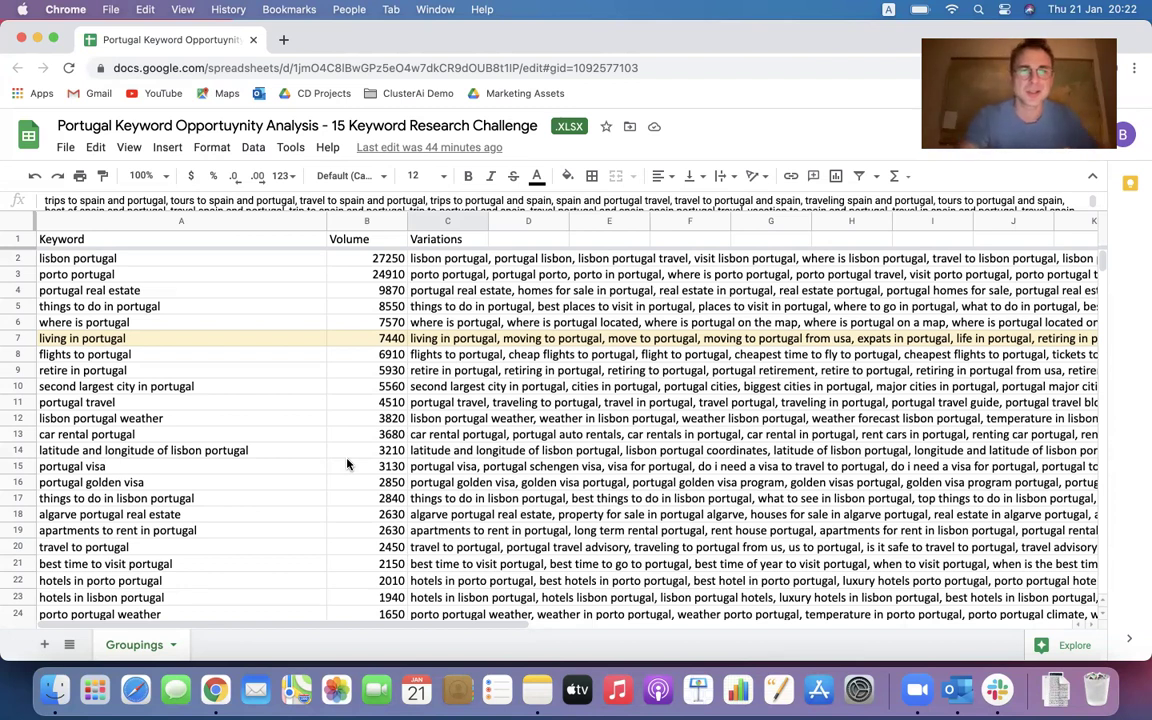
pyautogui.click(300, 306)
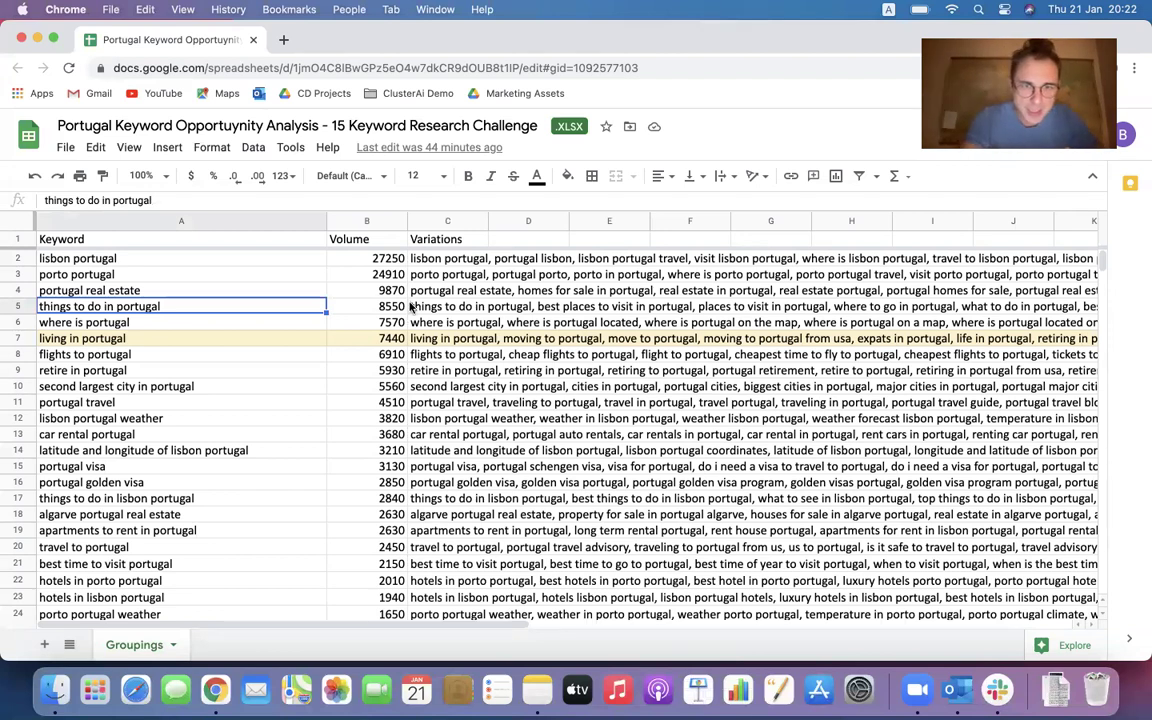
pyautogui.doubleClick(413, 307)
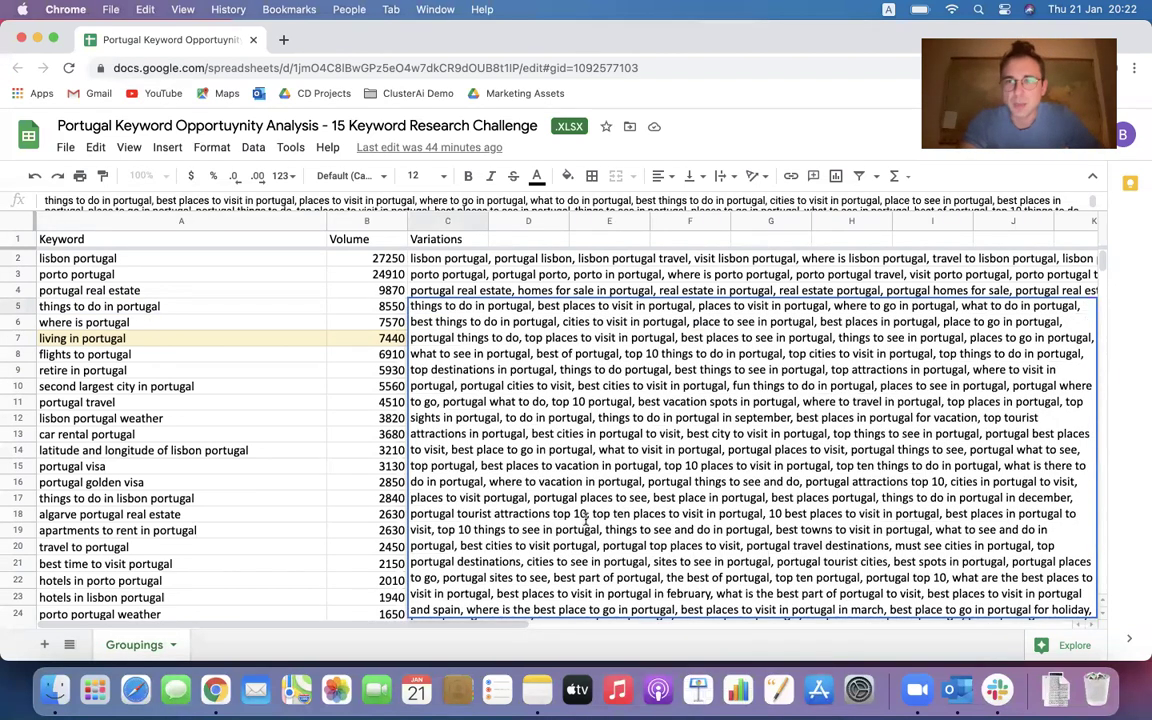
# Step: Try moving the "where is portugal" keyword up into row 5, and undo the move
pyautogui.click(298, 327)
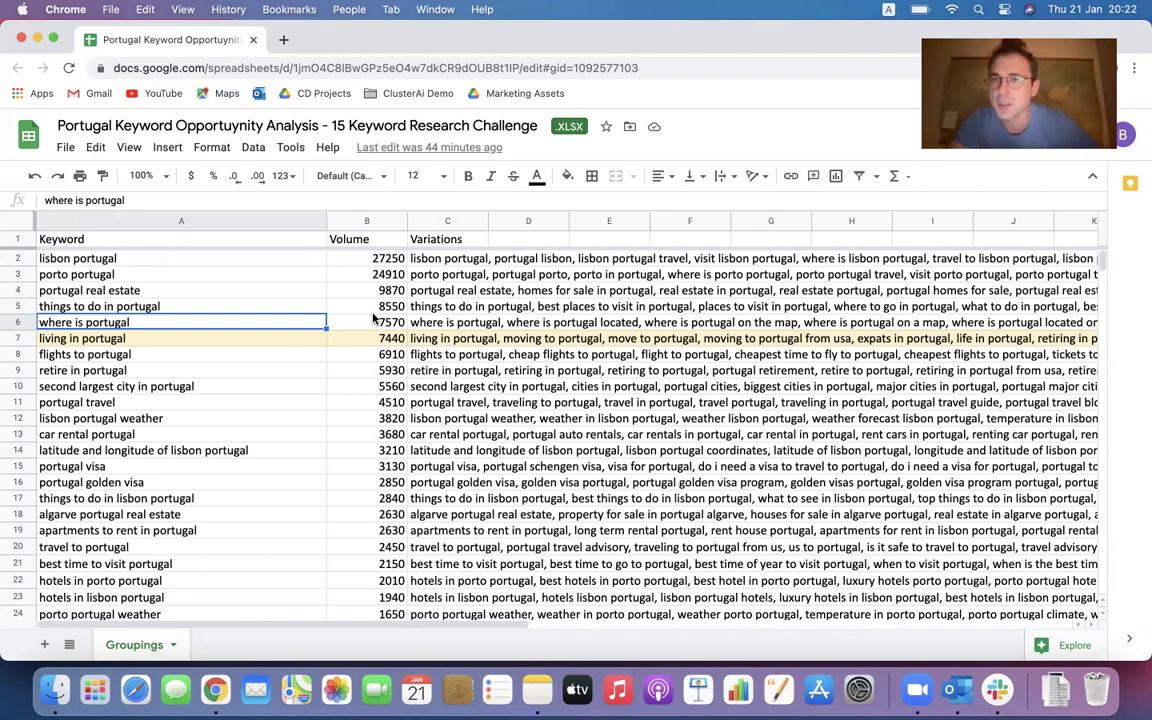
pyautogui.moveTo(262, 330); pyautogui.dragTo(259, 316)
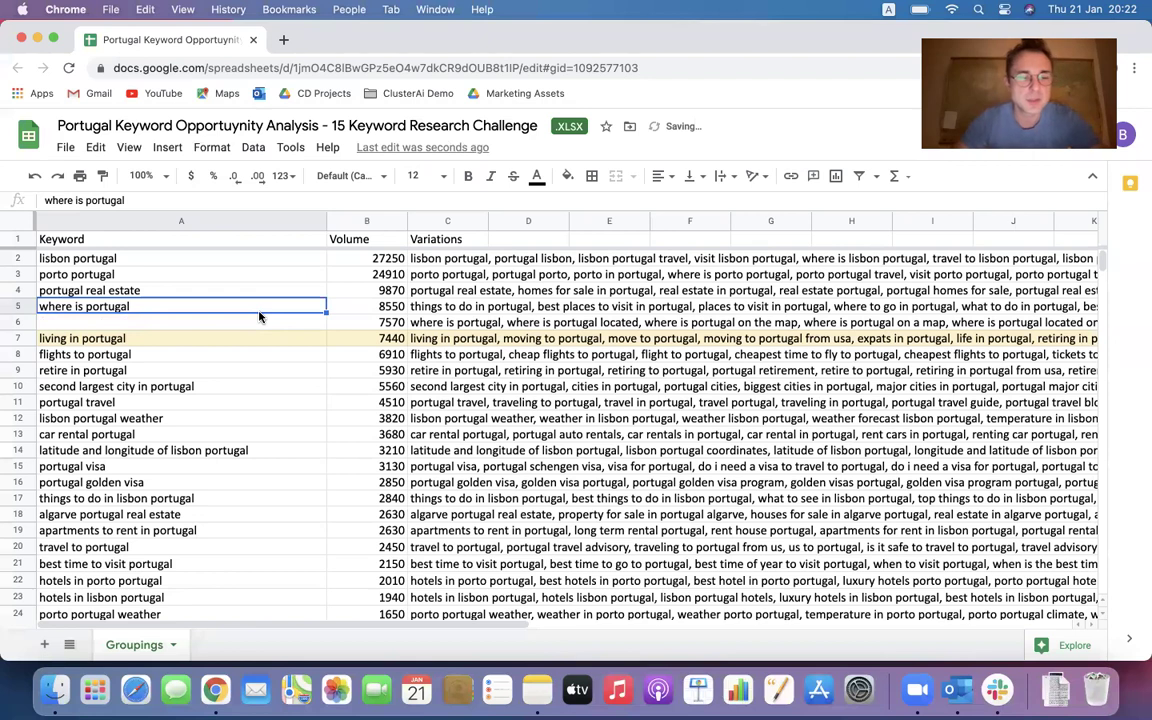
pyautogui.press('super+z')
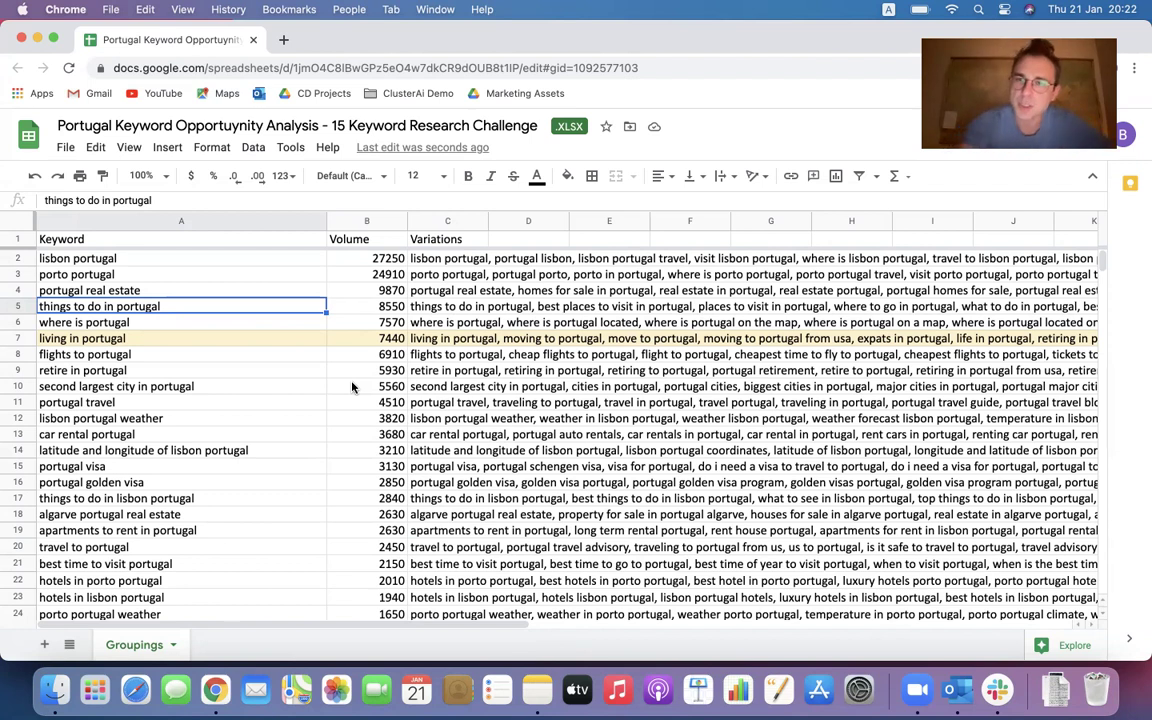
# Step: Look through the lower-volume keyword groups and read the full variations of "best places to stay in lisbon portugal"
pyautogui.scroll(-1, 250, 329)
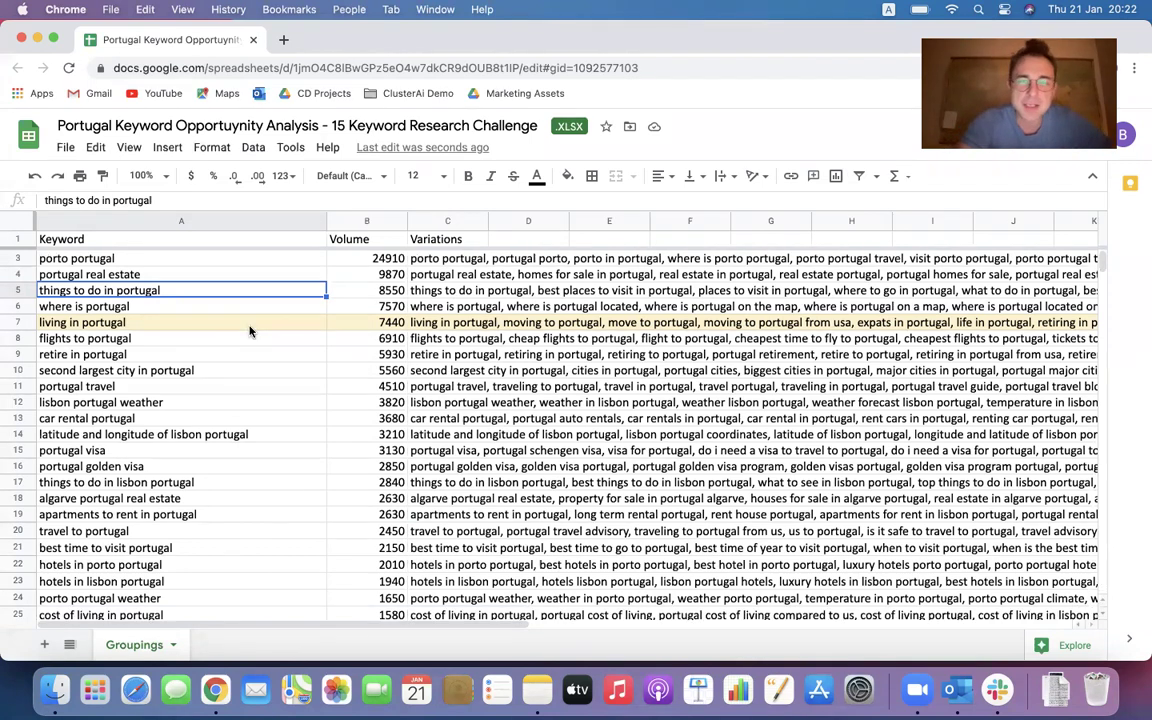
pyautogui.scroll(-10, 307, 430)
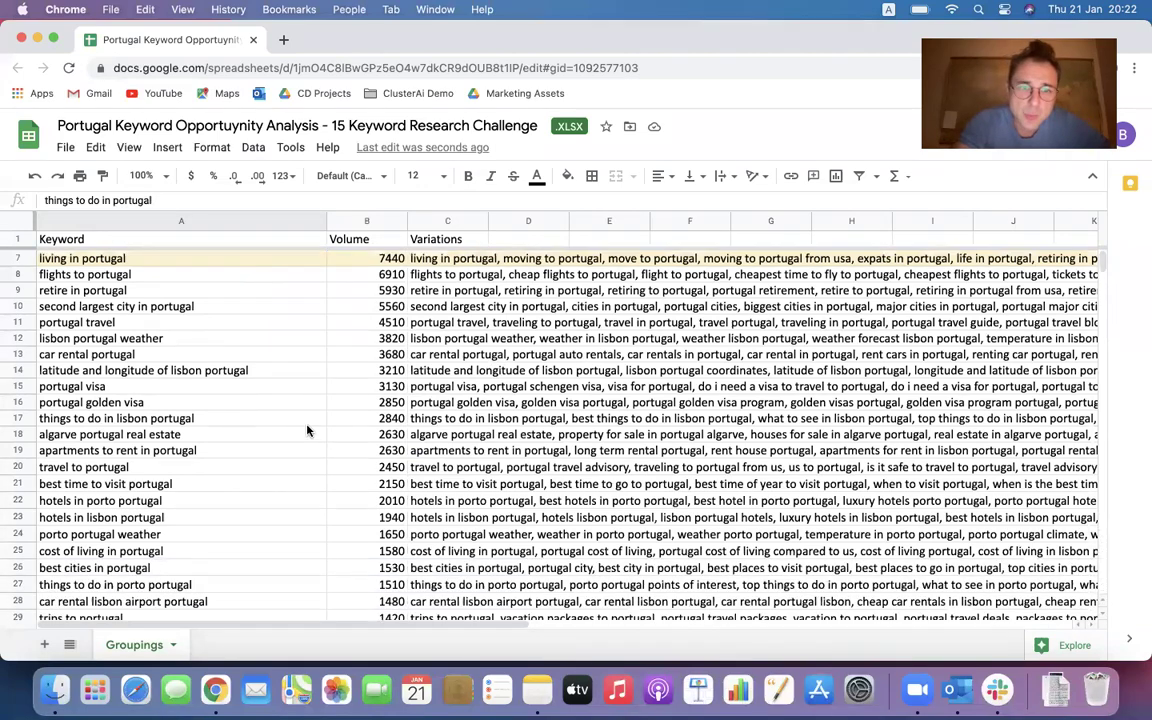
pyautogui.scroll(-2, 307, 430)
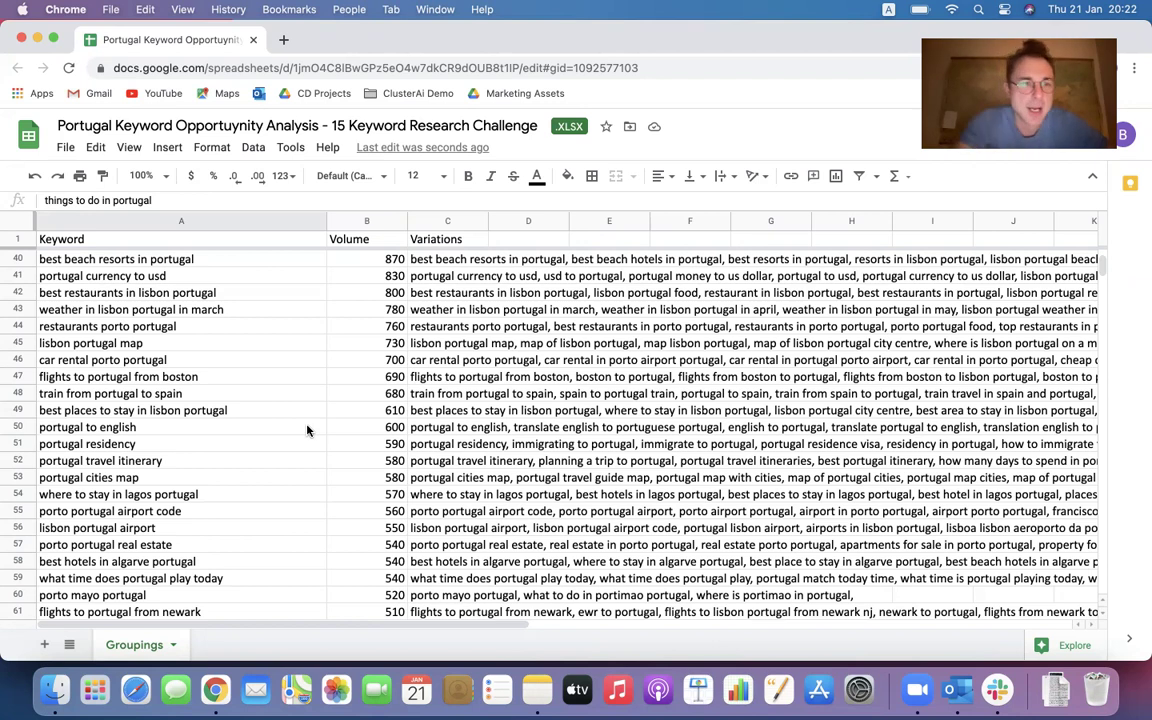
pyautogui.click(236, 419)
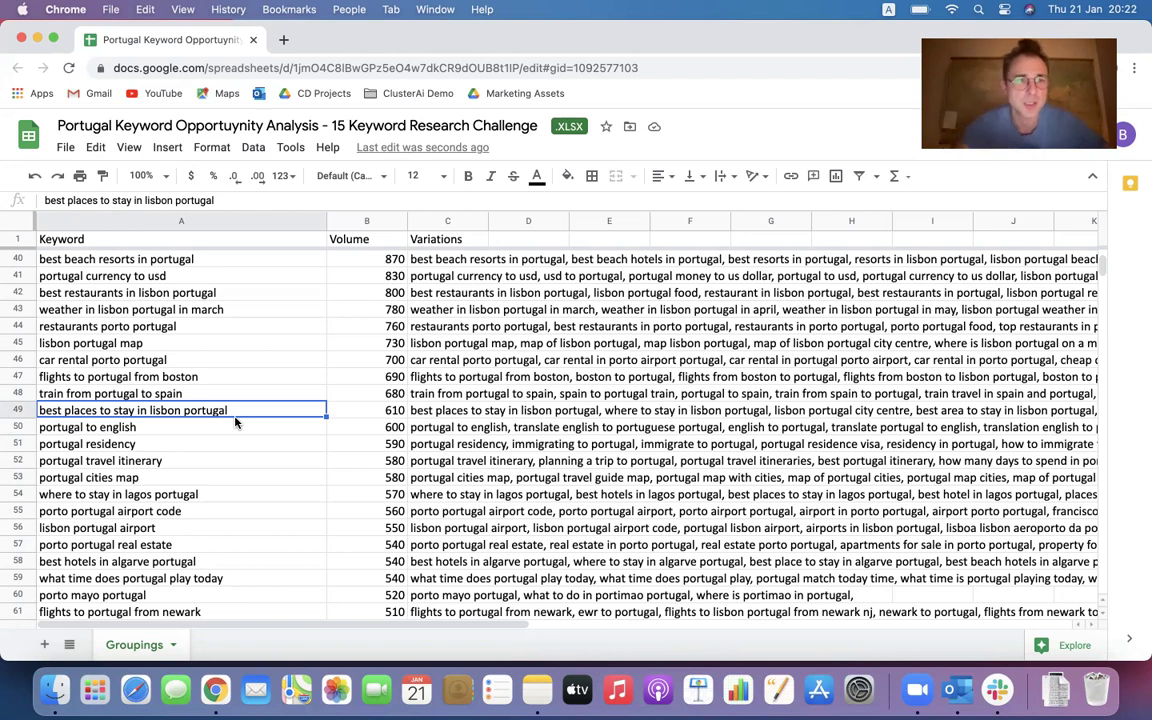
pyautogui.scroll(-2, 236, 422)
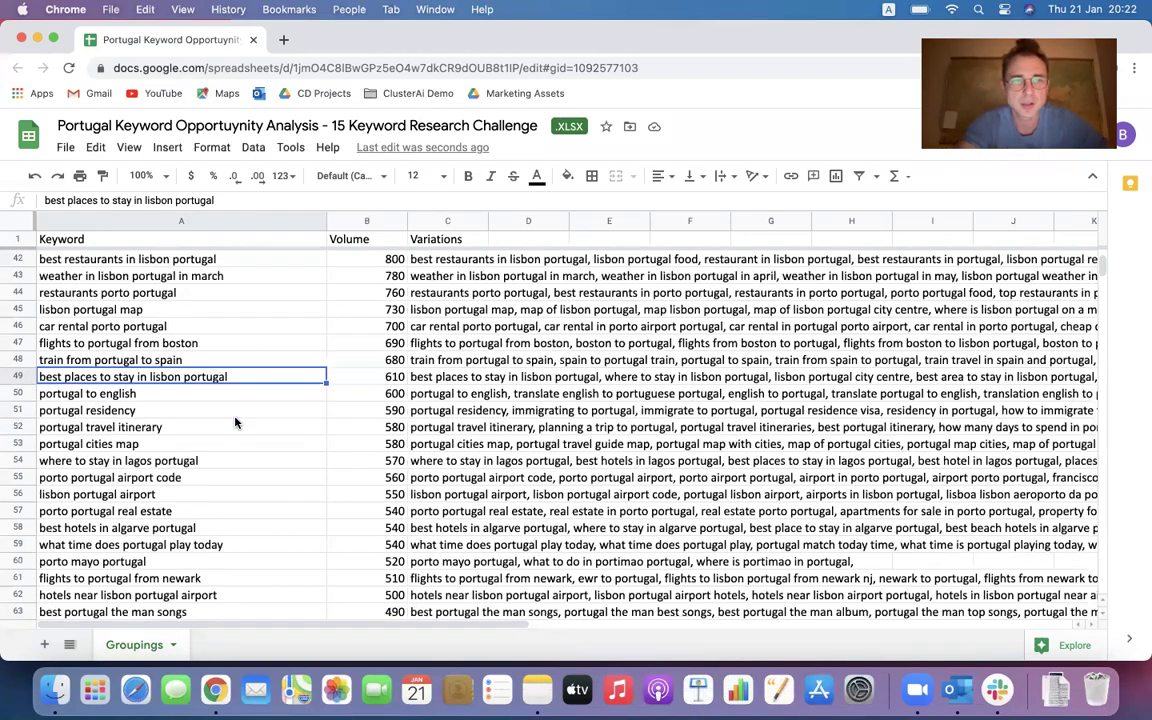
pyautogui.doubleClick(440, 377)
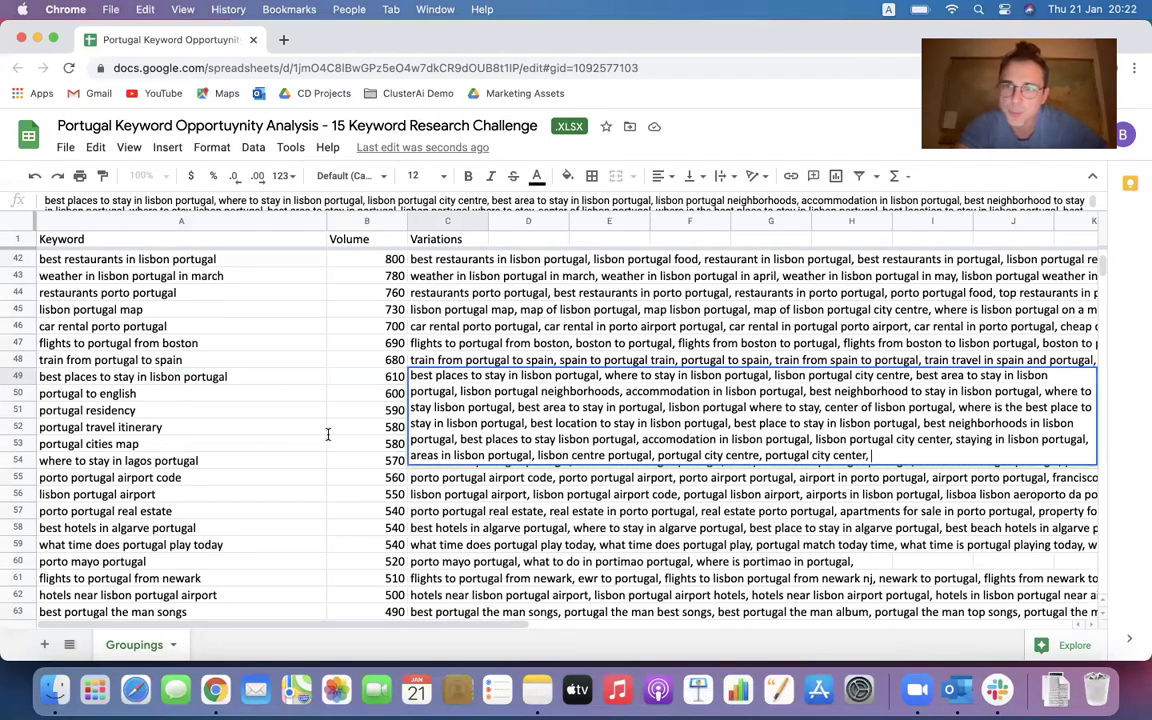
# Step: Try moving the "portugal to english" keyword up into row 49, and undo the move
pyautogui.click(234, 394)
pyautogui.moveTo(254, 386); pyautogui.dragTo(257, 383)
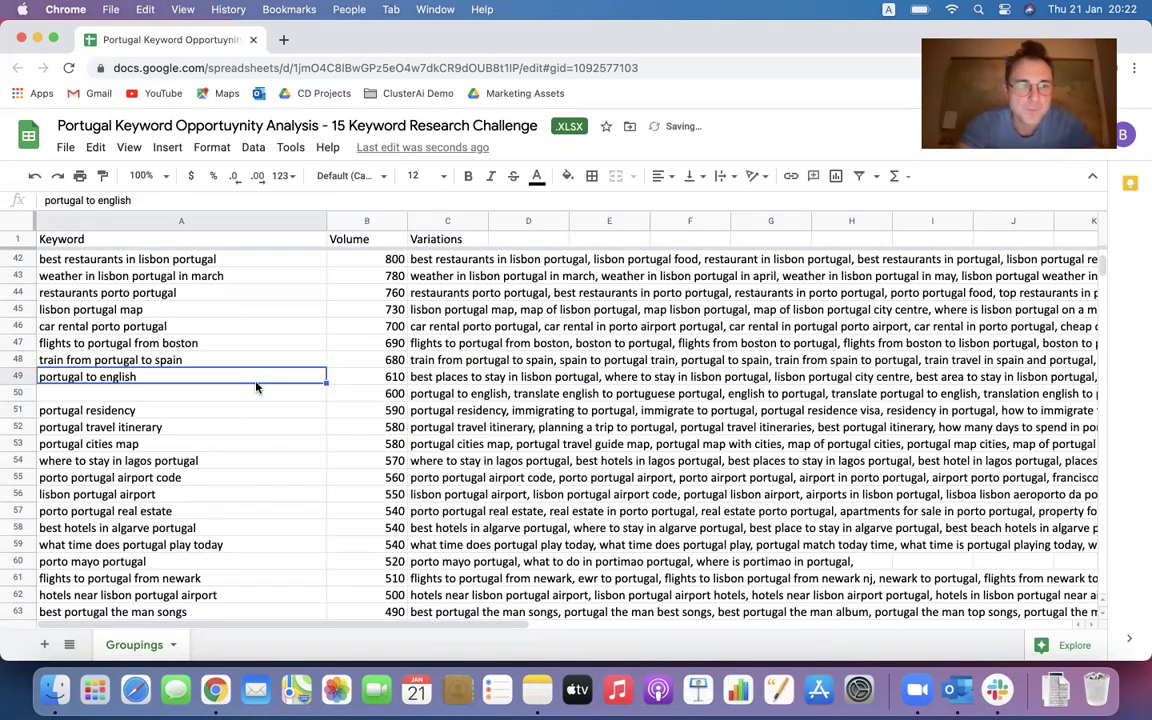
pyautogui.hotkey('ctrl', 'z')
# Step: Review the "portugal residency" row and read all variations in the highlighted "living in portugal" group
pyautogui.click(268, 410)
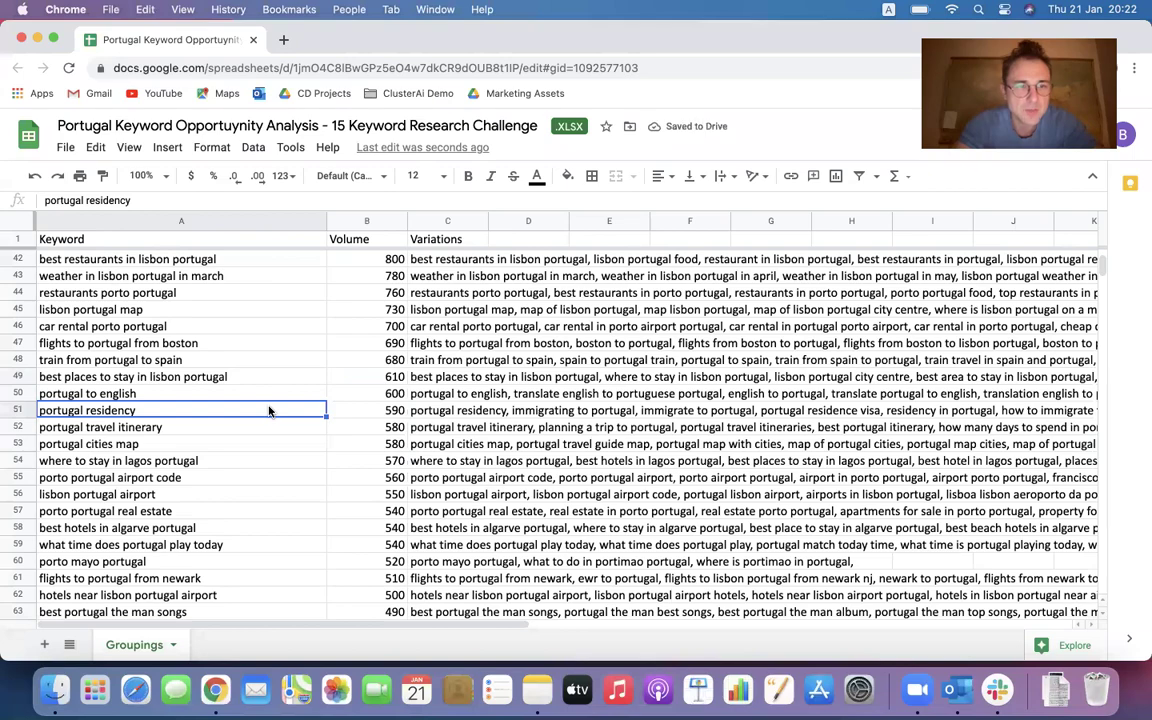
pyautogui.scroll(-1, 268, 410)
pyautogui.scroll(15, 268, 410)
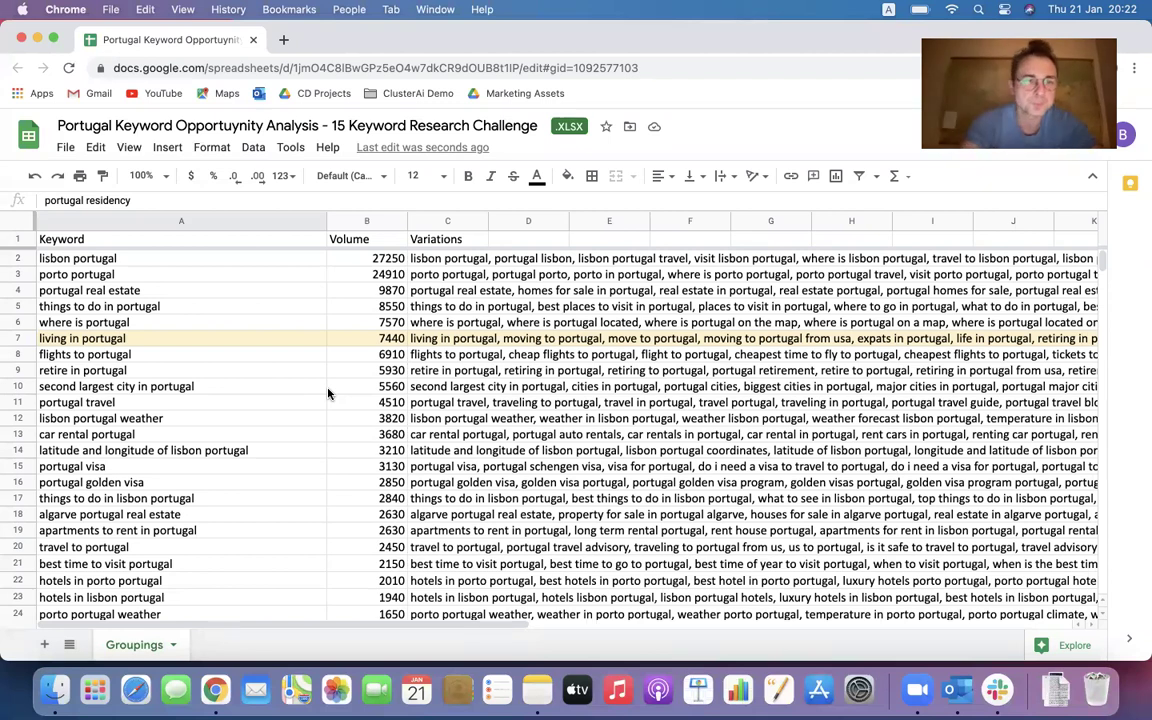
pyautogui.click(267, 342)
pyautogui.doubleClick(435, 340)
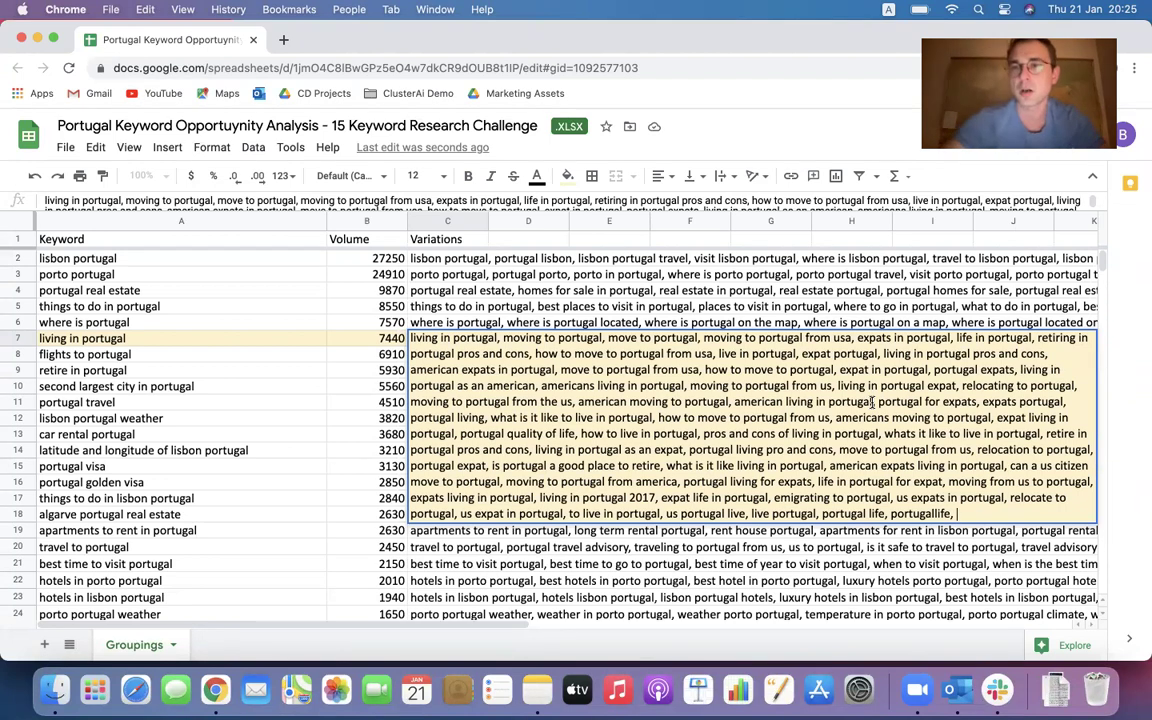
pyautogui.click(309, 421)
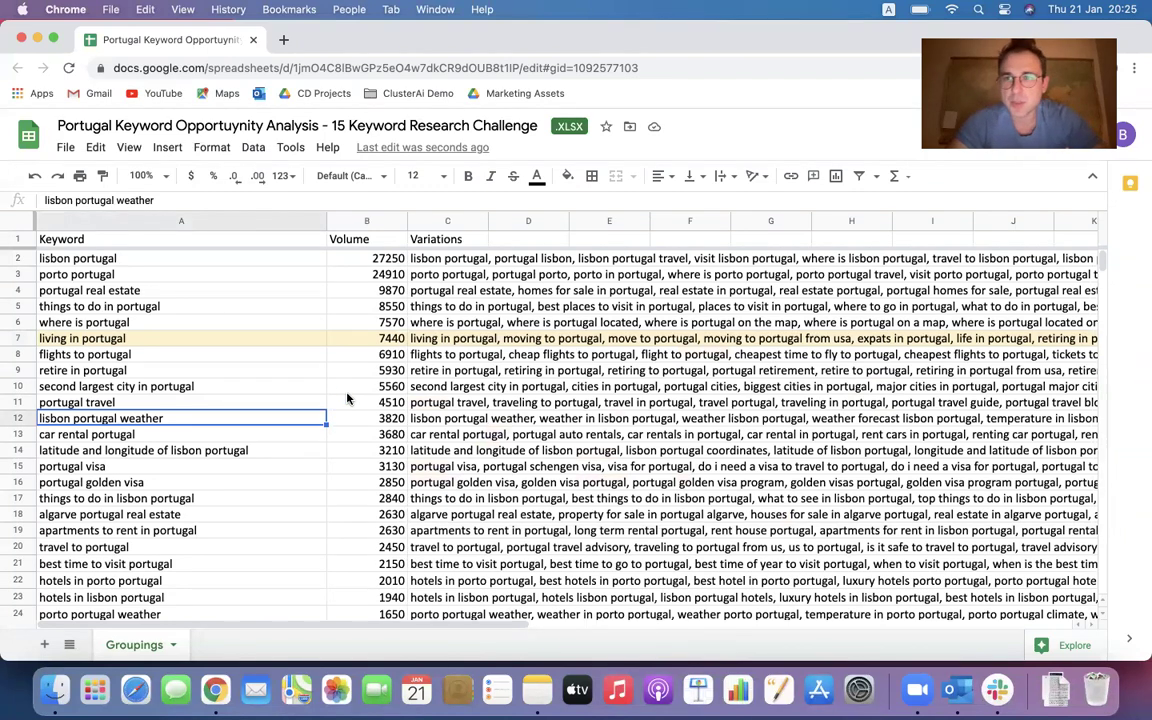
pyautogui.write('f')
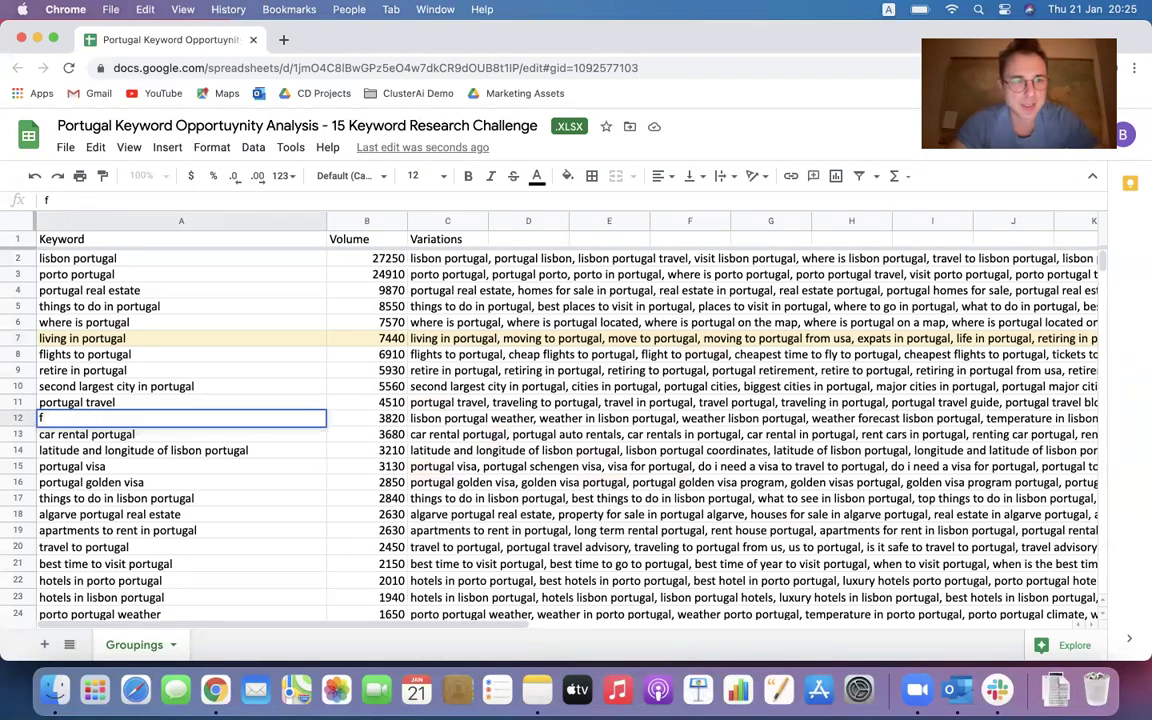
pyautogui.click(339, 428)
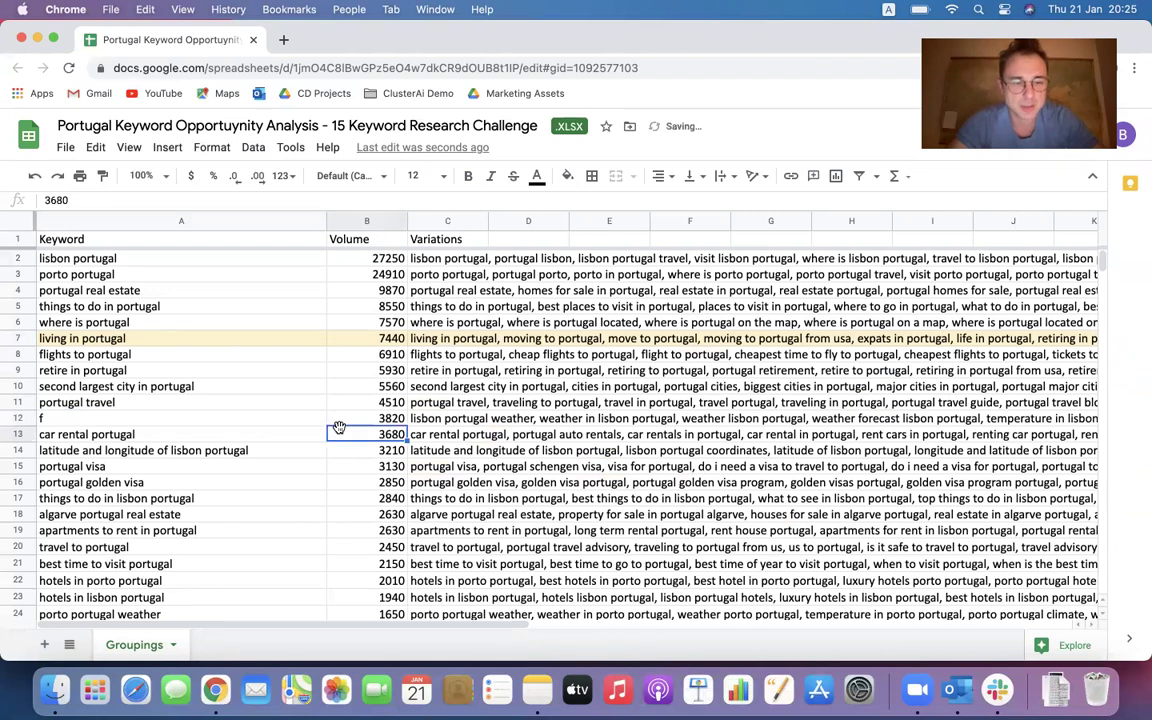
pyautogui.press('super+z')
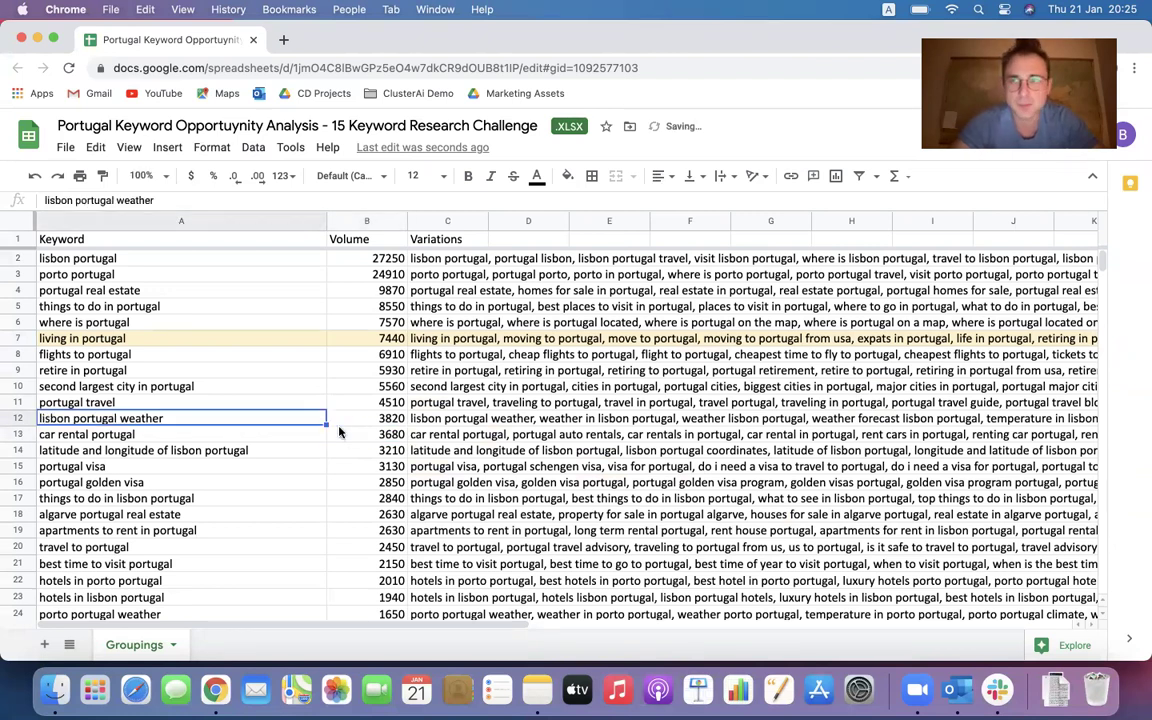
# Step: Search the sheet for "expat" and select the variations cell of the highlighted "living in portugal" keyword
pyautogui.press('super+f')
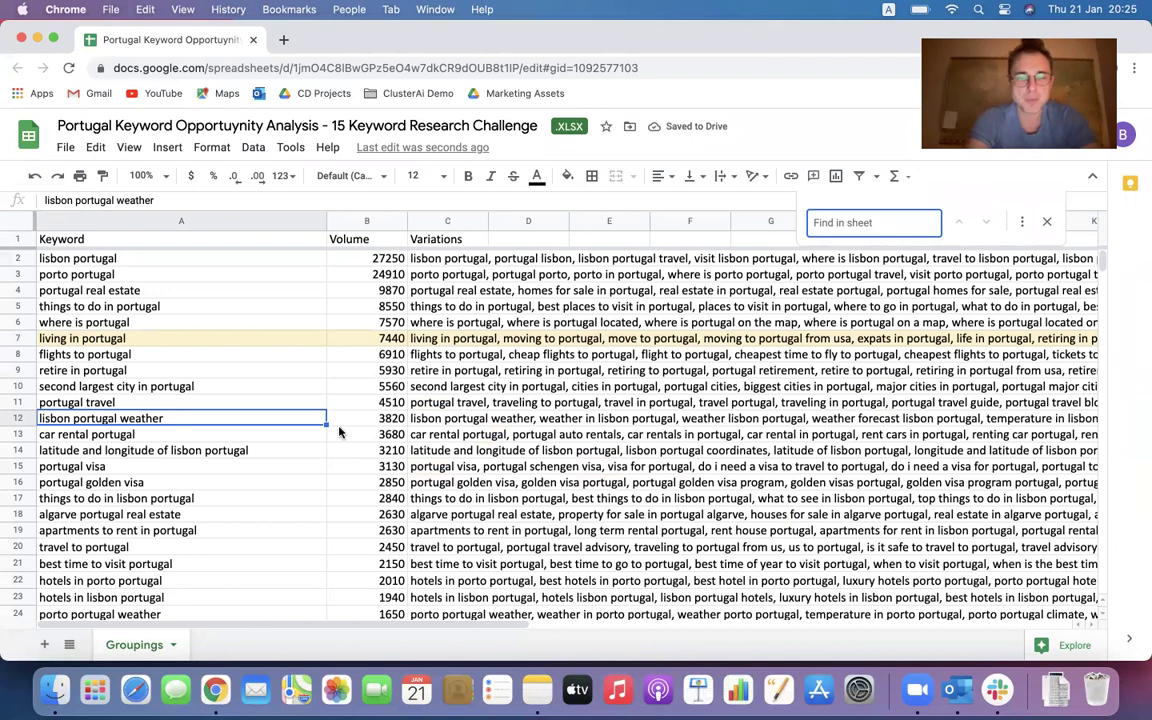
pyautogui.write('a')
pyautogui.press('BackSpace')
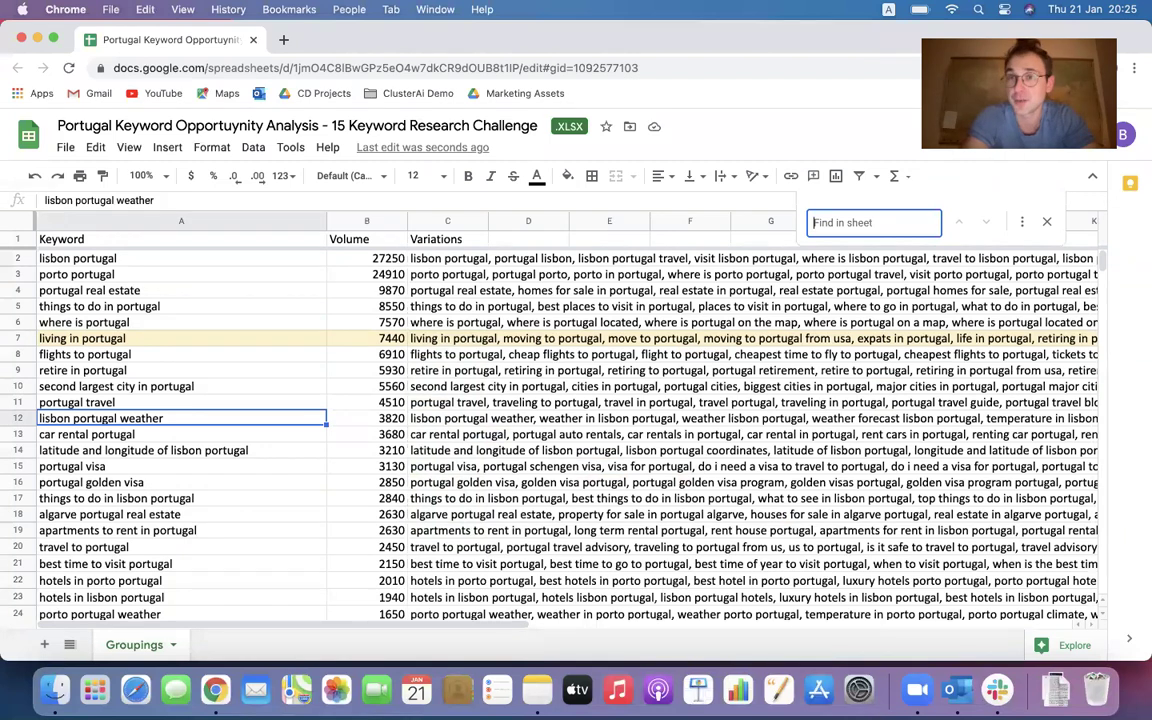
pyautogui.write('exp')
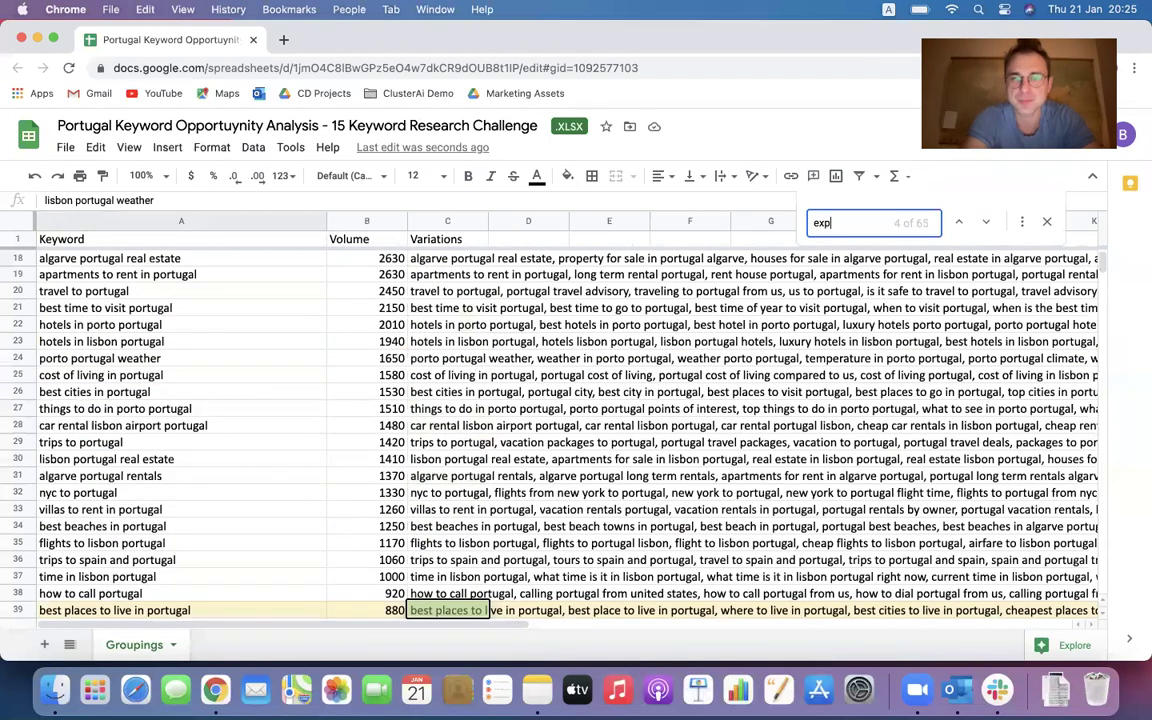
pyautogui.write('at')
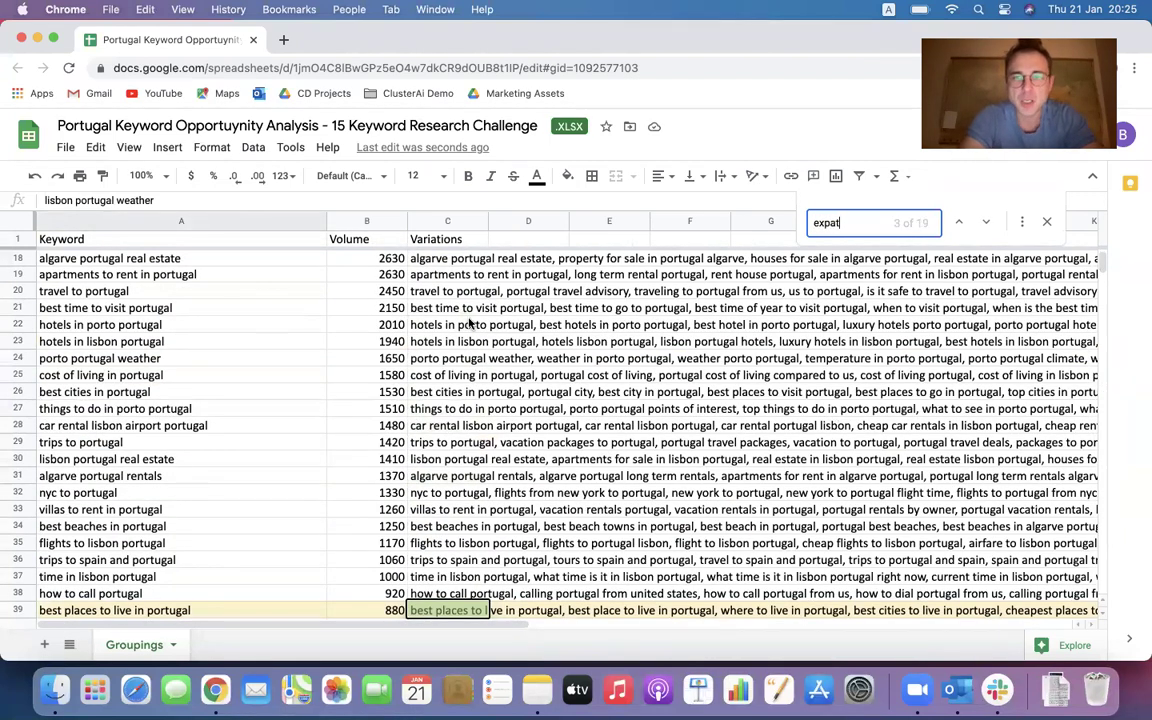
pyautogui.scroll(3, 257, 320)
pyautogui.scroll(-2, 257, 318)
pyautogui.scroll(5, 257, 318)
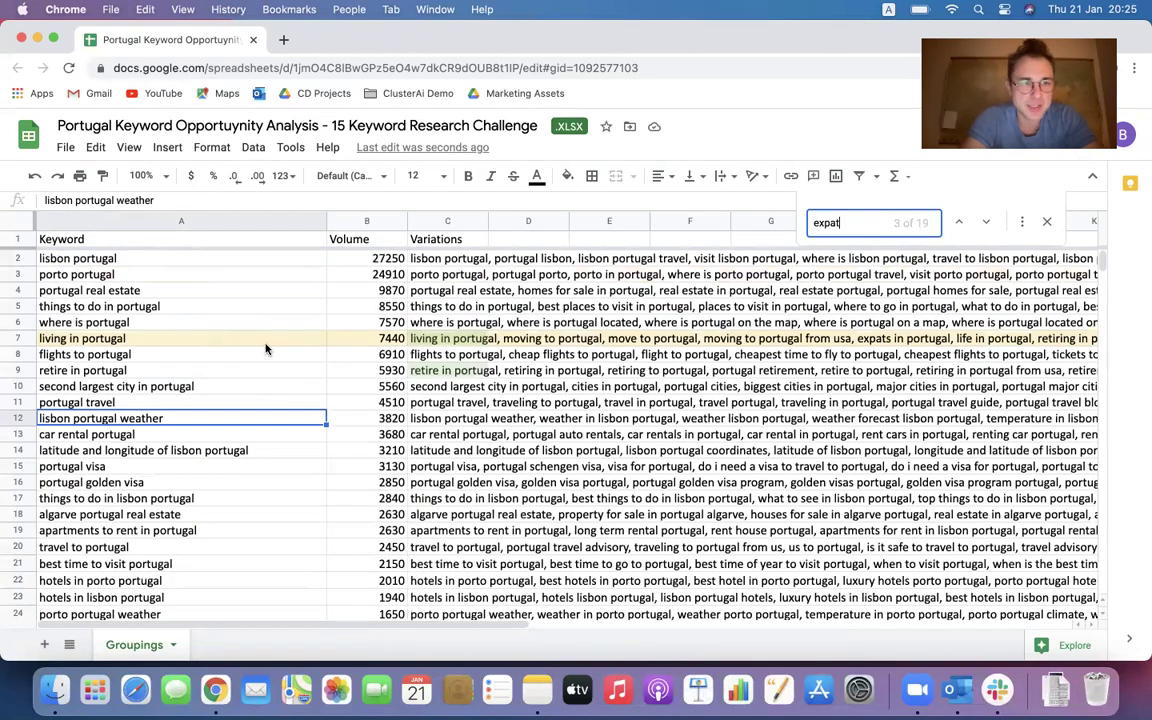
pyautogui.click(452, 344)
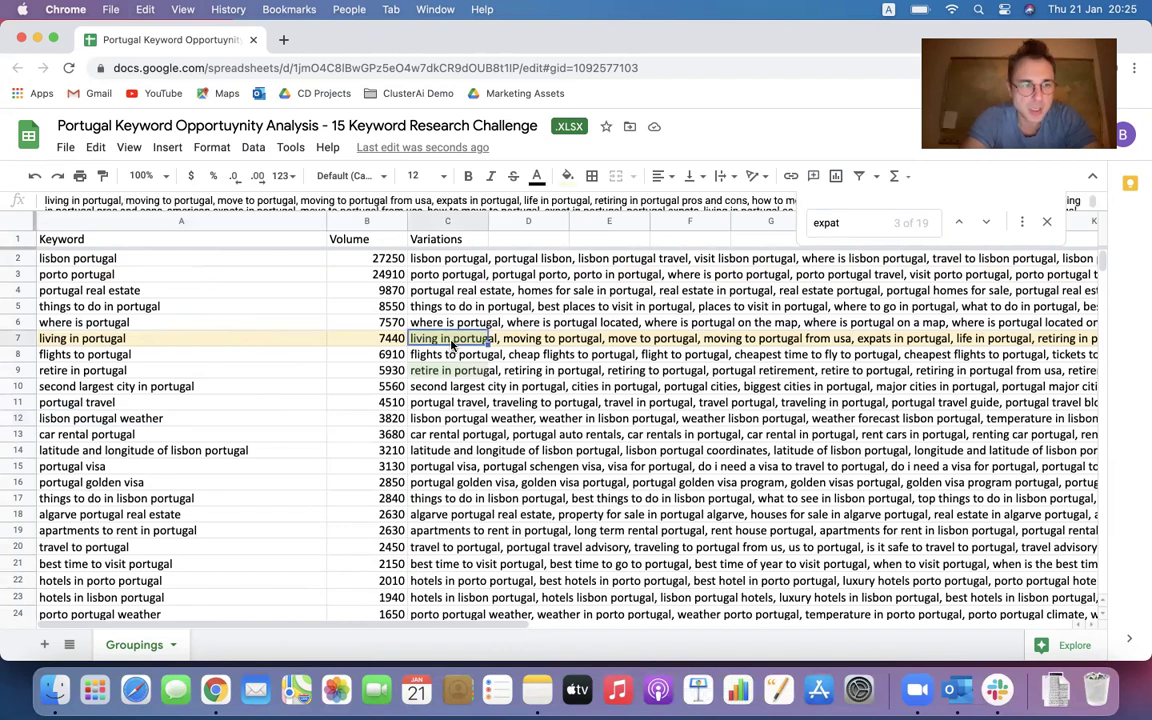
# Step: Open the variations cell of "living in portugal", read its full keyword list, and leave the cell unedited
pyautogui.doubleClick(452, 344)
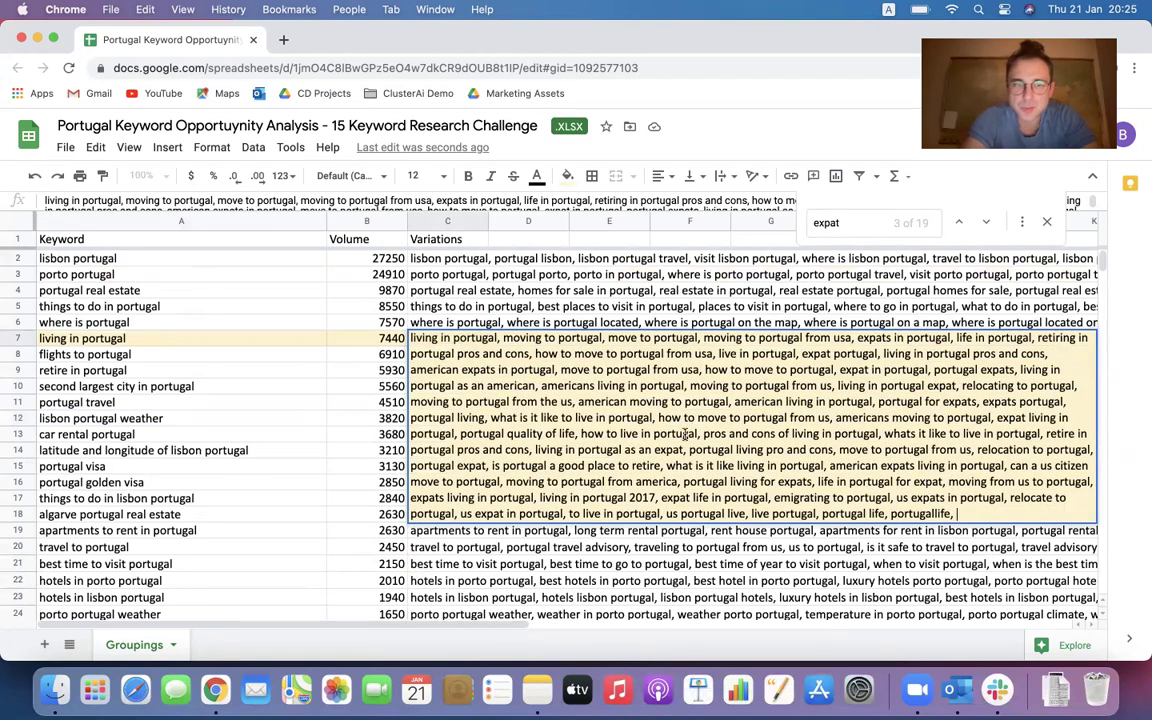
pyautogui.scroll(-2, 235, 362)
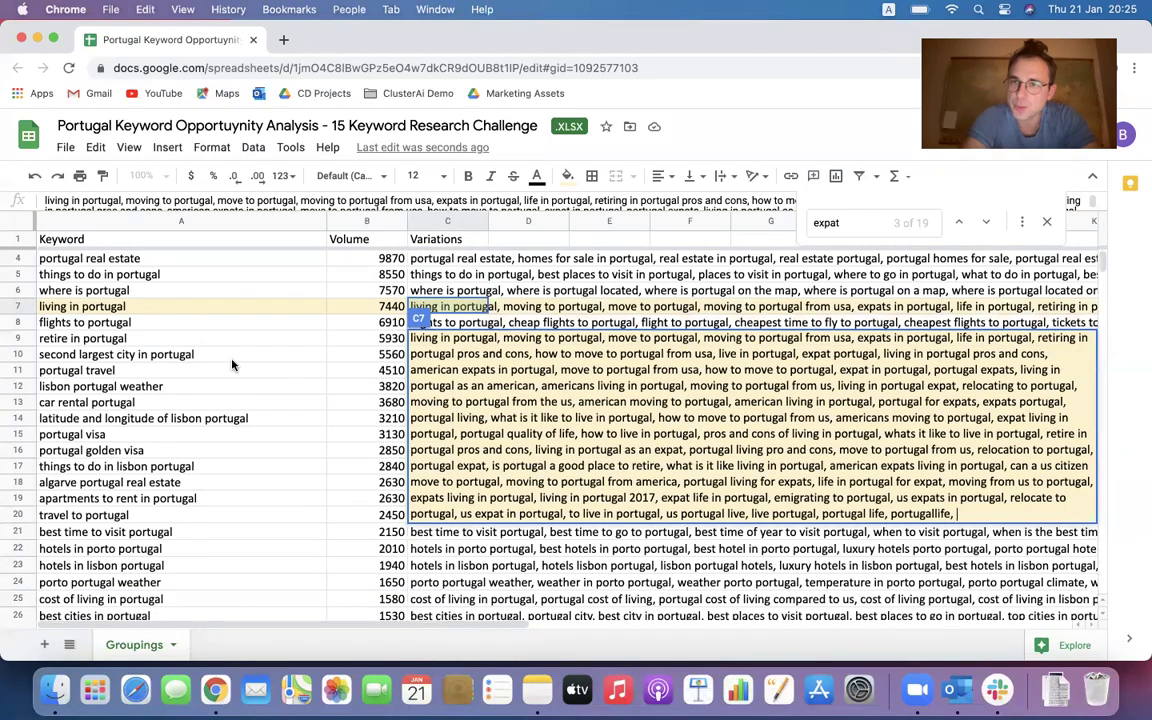
pyautogui.scroll(-3, 232, 365)
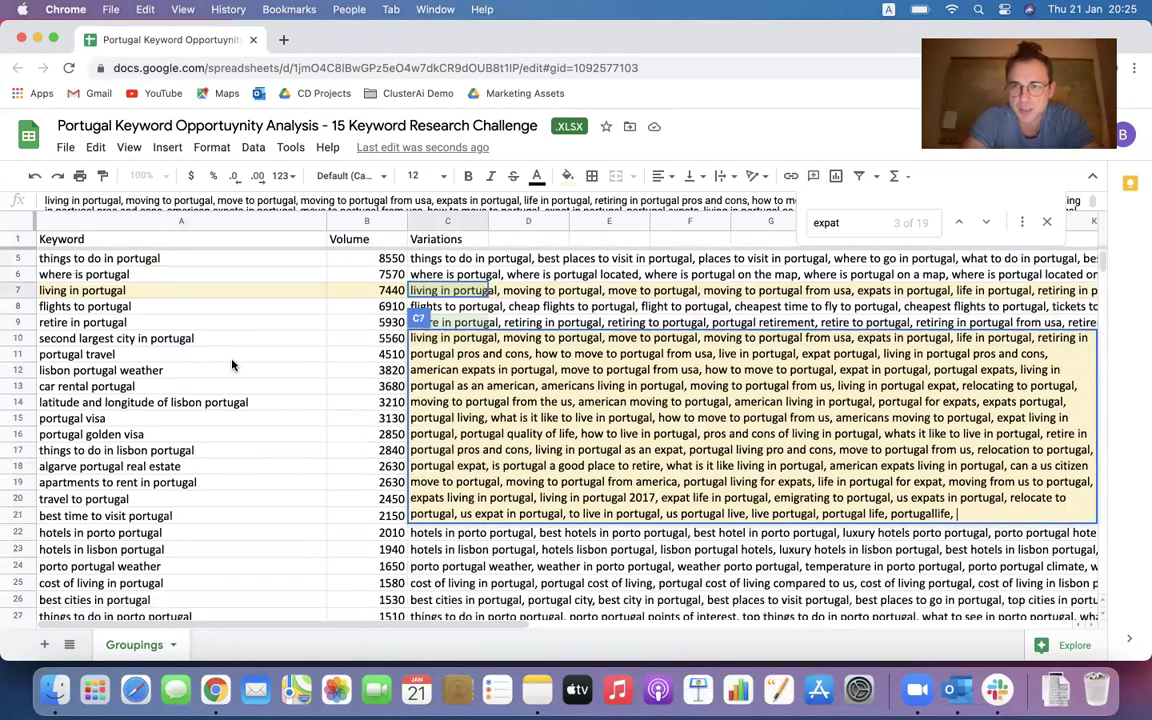
pyautogui.scroll(-10, 232, 365)
pyautogui.click(232, 365)
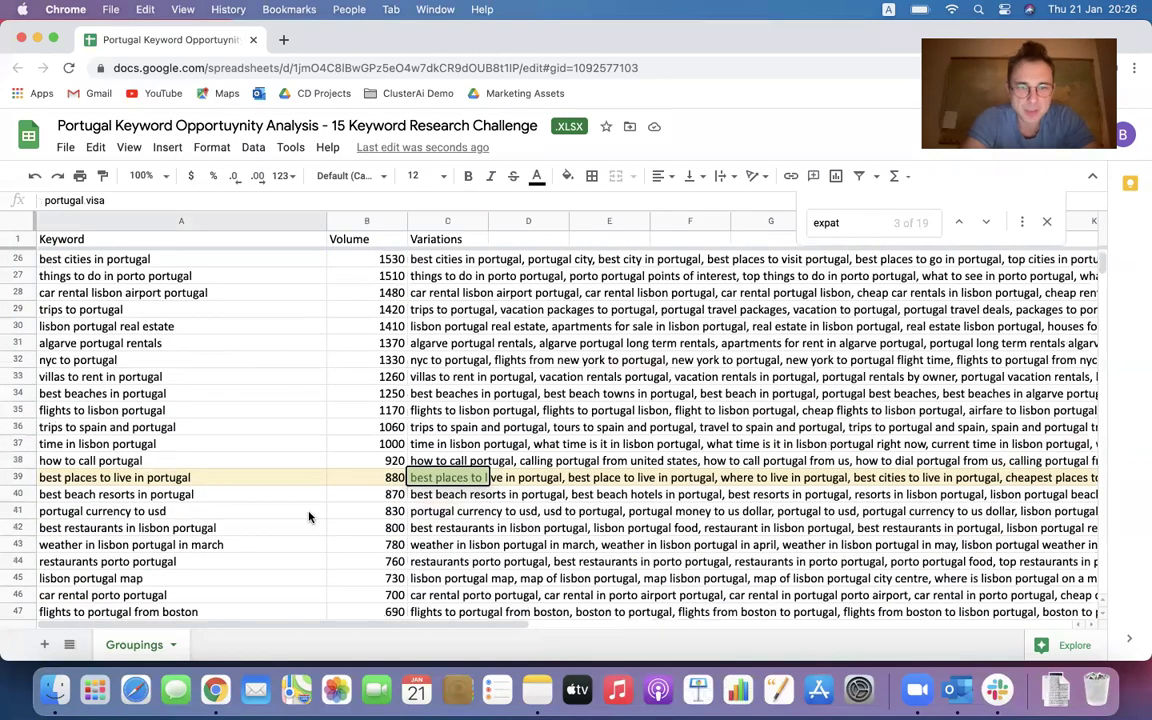
# Step: Open the full variations of the highlighted "best places to live in portugal" keyword and select the phrase "expat communities in portugal"
pyautogui.scroll(-5, 227, 477)
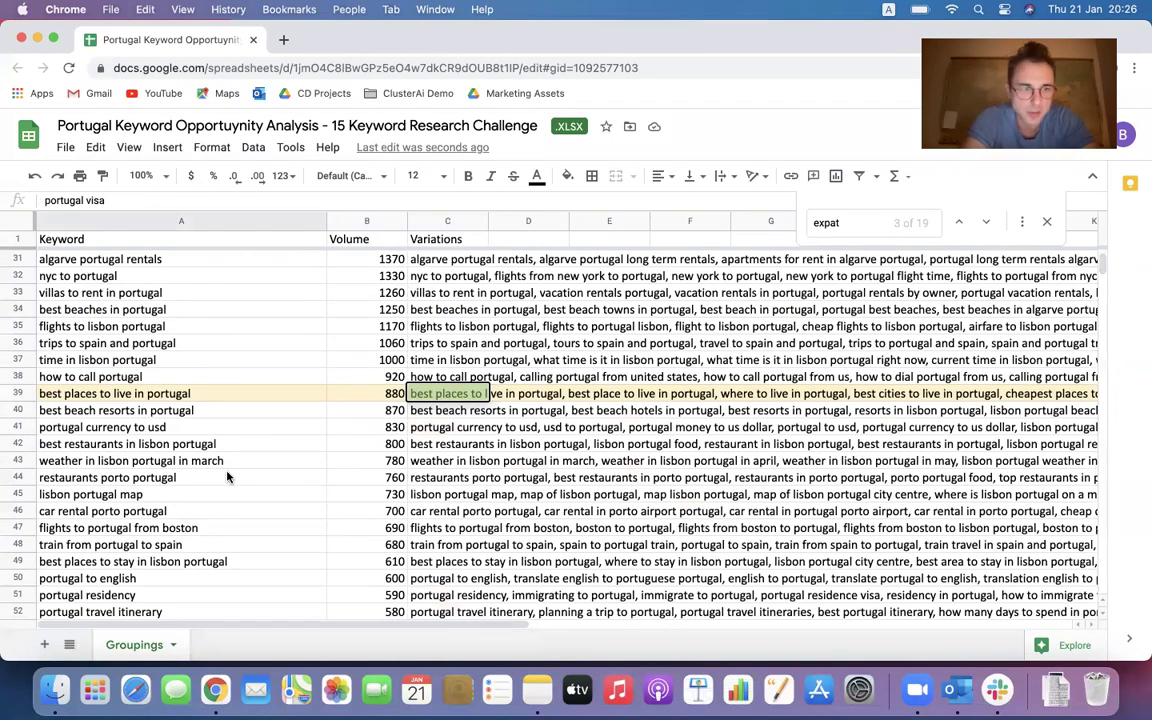
pyautogui.doubleClick(412, 396)
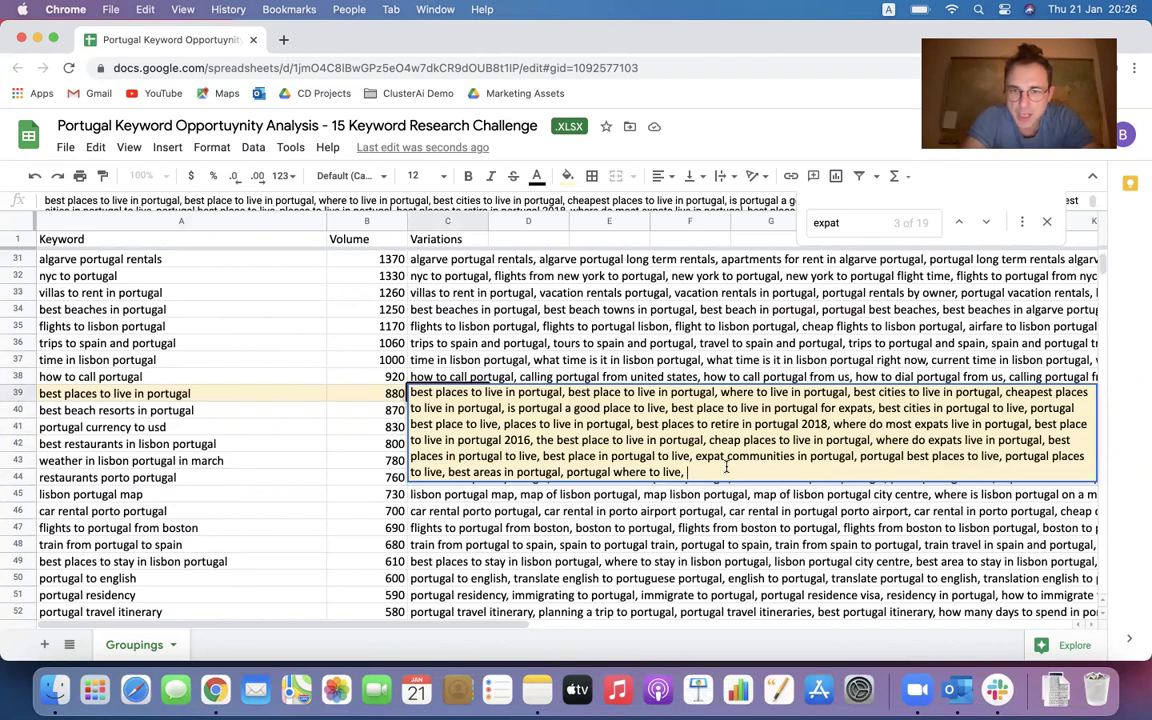
pyautogui.moveTo(696, 456); pyautogui.dragTo(851, 453)
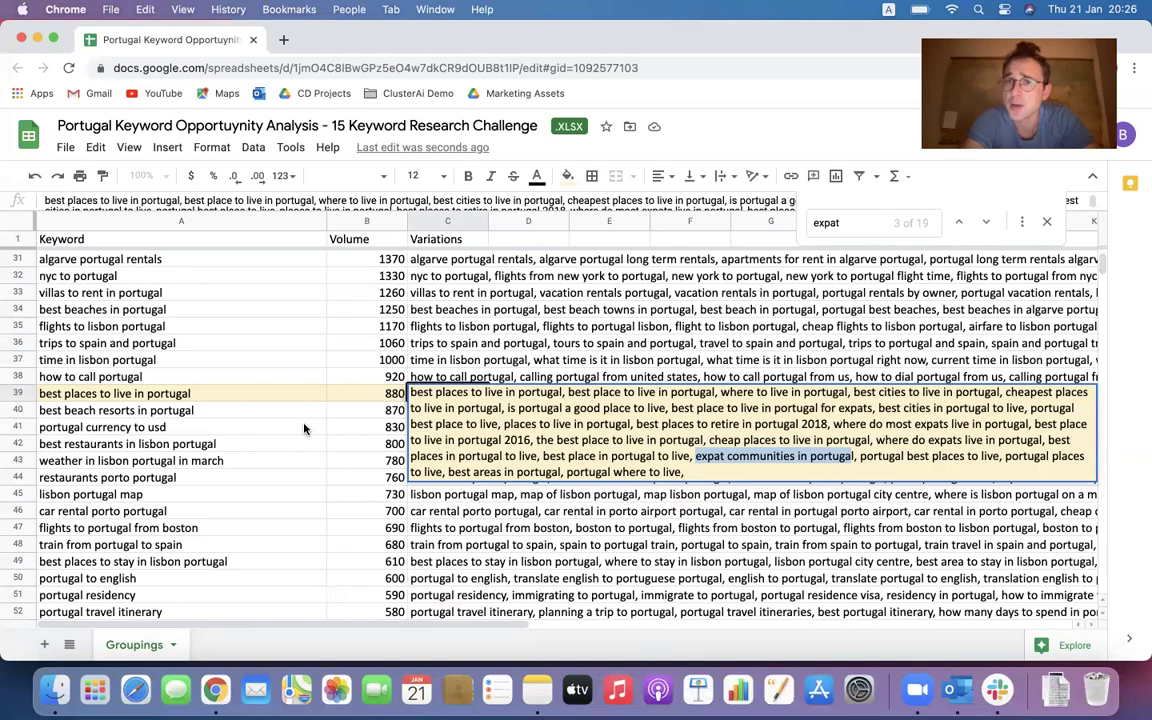
# Step: Read the full variations of the highlighted "living in algarve portugal" and "portugal taxes" keywords, leaving both cells unedited
pyautogui.scroll(-1, 270, 398)
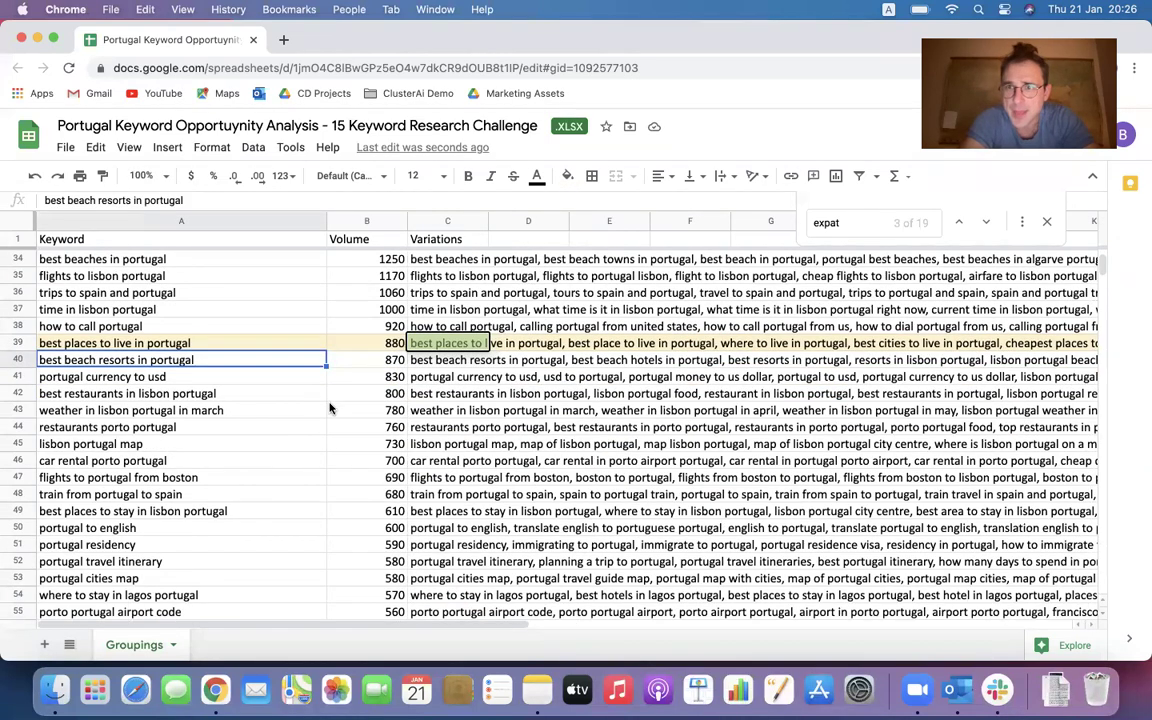
pyautogui.scroll(-8, 330, 408)
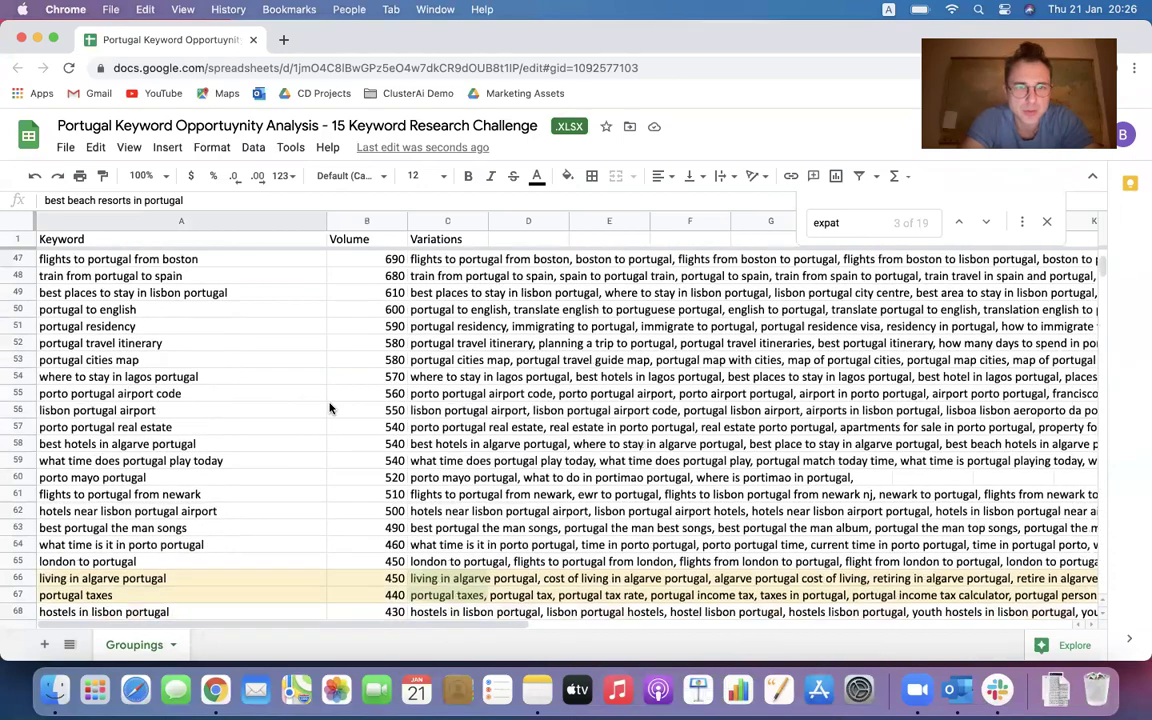
pyautogui.scroll(-2, 330, 408)
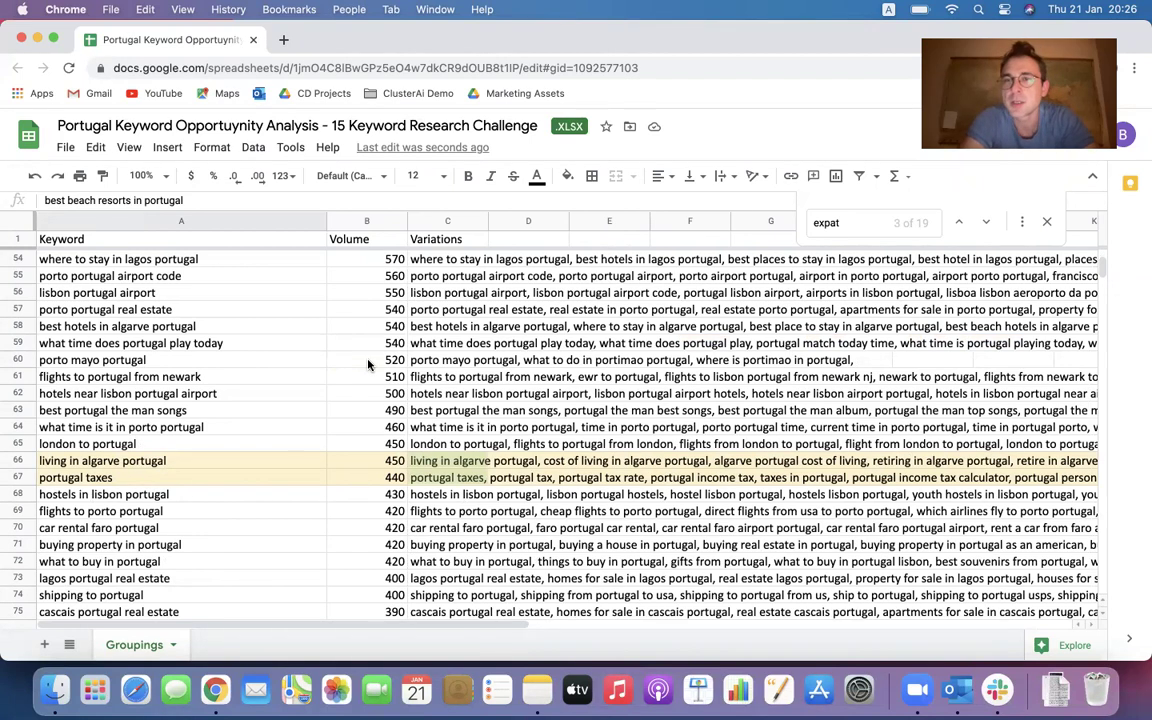
pyautogui.click(442, 460)
pyautogui.click(378, 461)
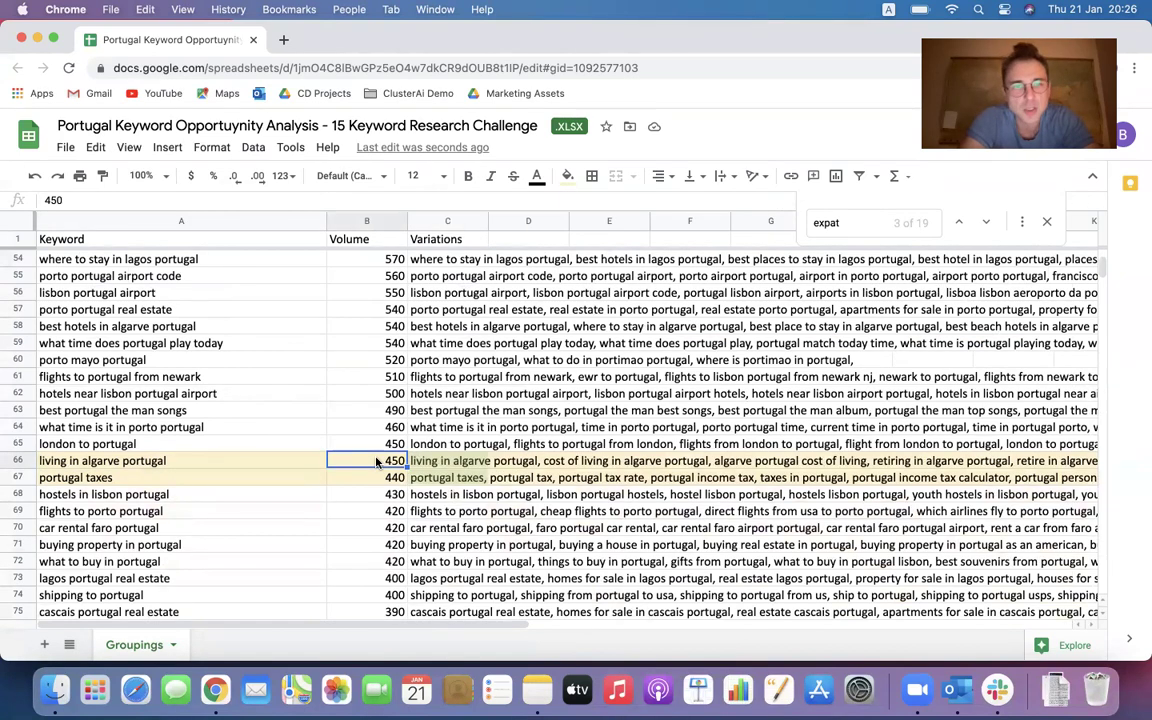
pyautogui.click(444, 464)
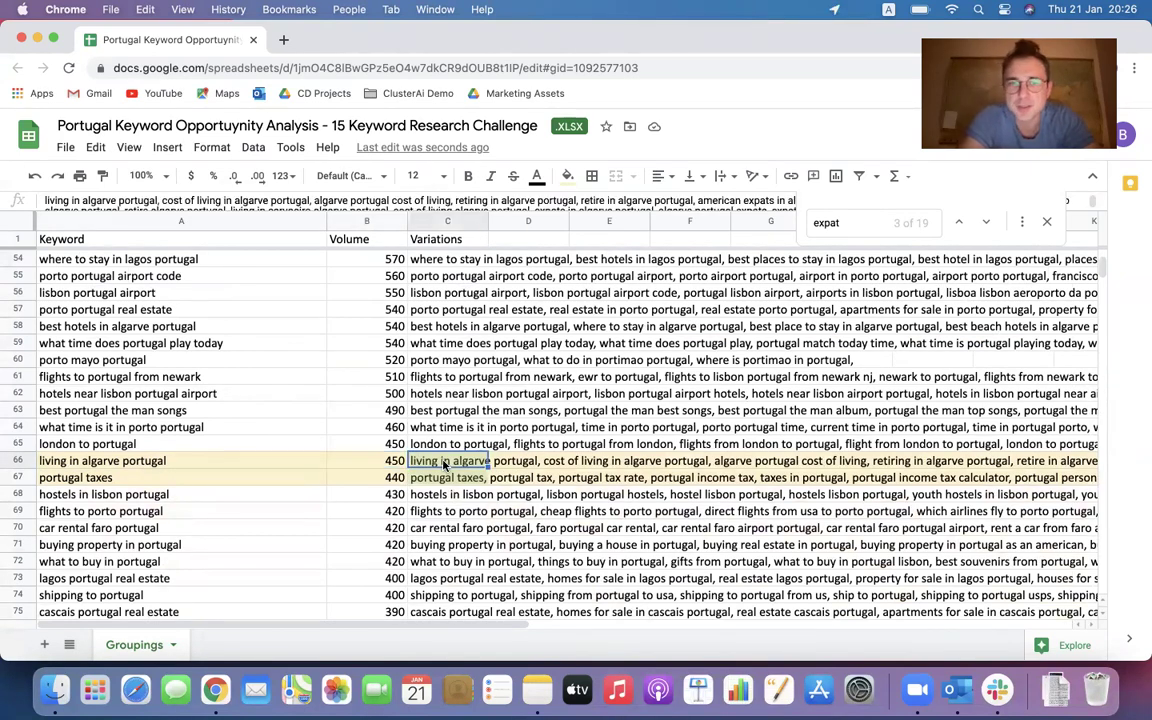
pyautogui.press('Return')
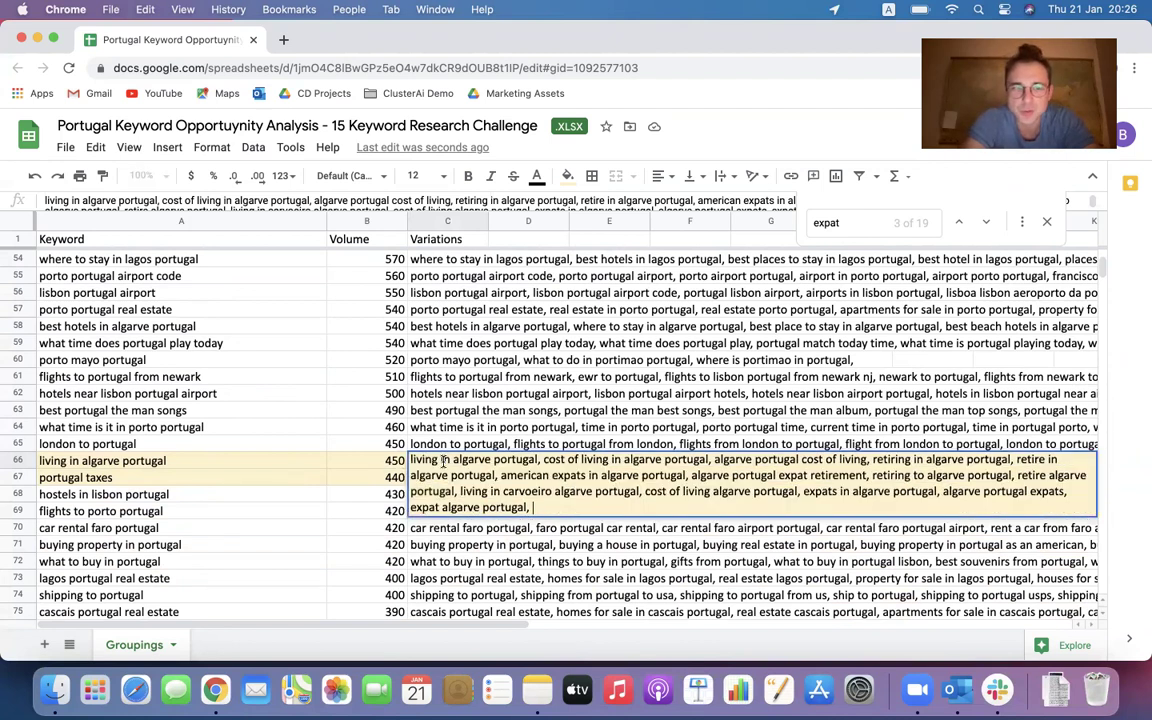
pyautogui.click(349, 432)
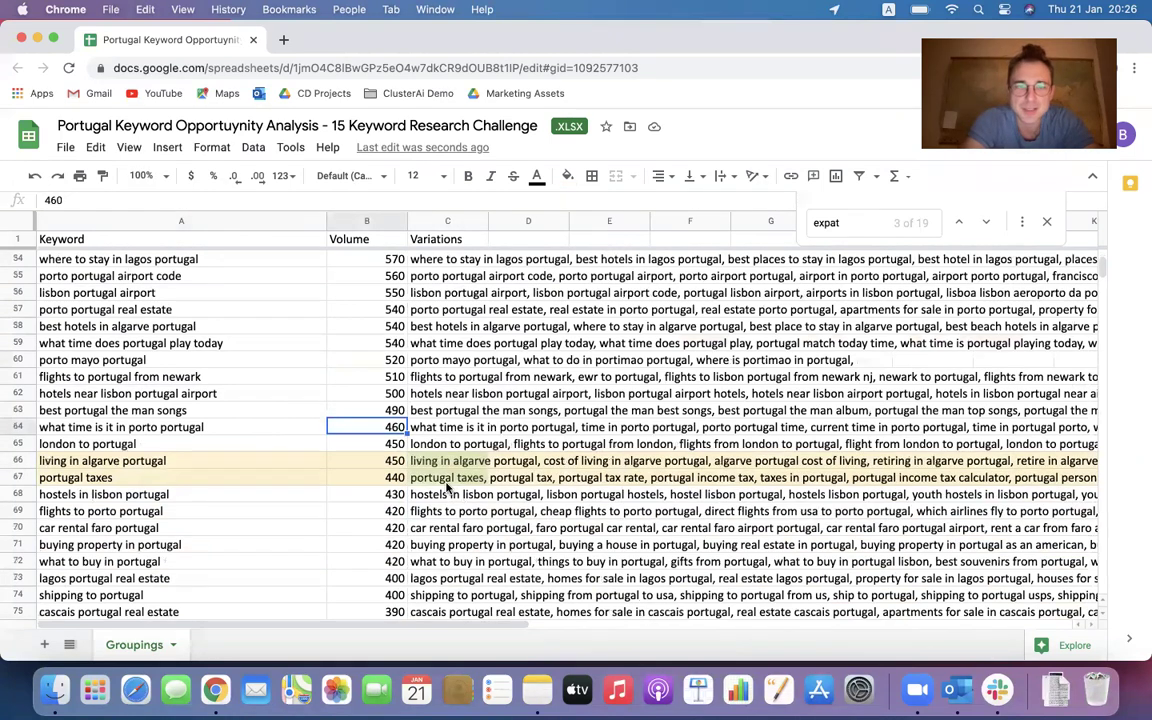
pyautogui.doubleClick(445, 480)
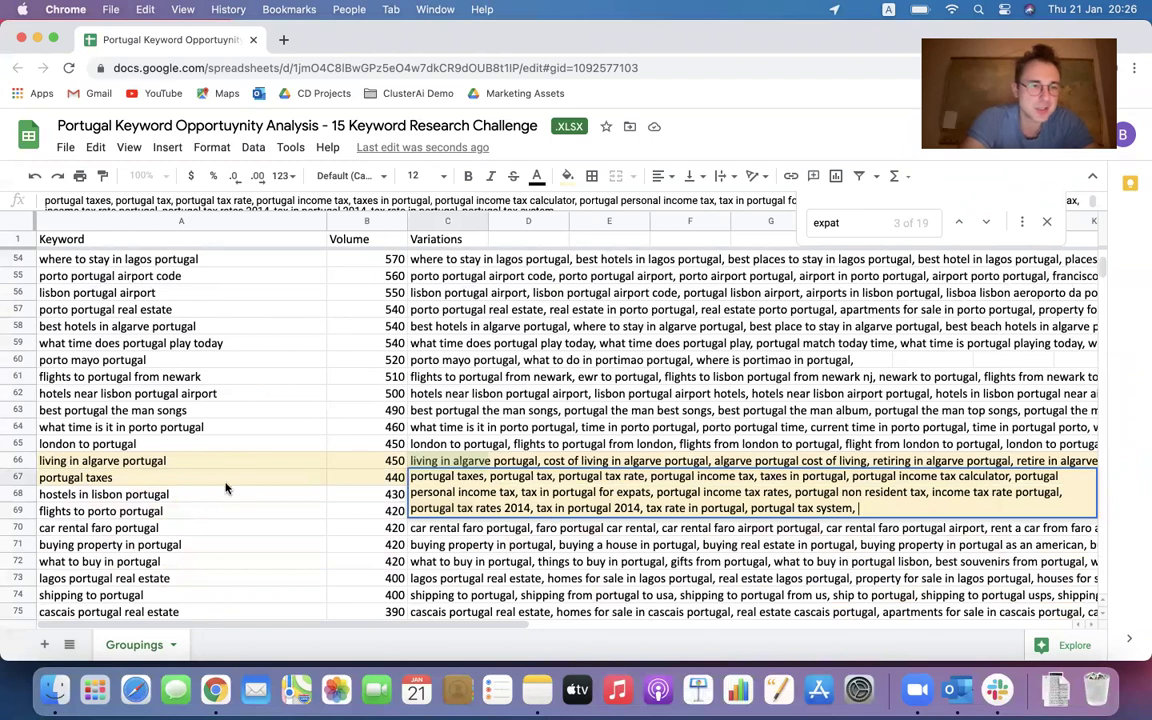
pyautogui.click(314, 479)
# Step: Review the "living in portugal" row again, go to the next "expat" match, and close the search
pyautogui.scroll(15, 313, 483)
pyautogui.scroll(1, 313, 483)
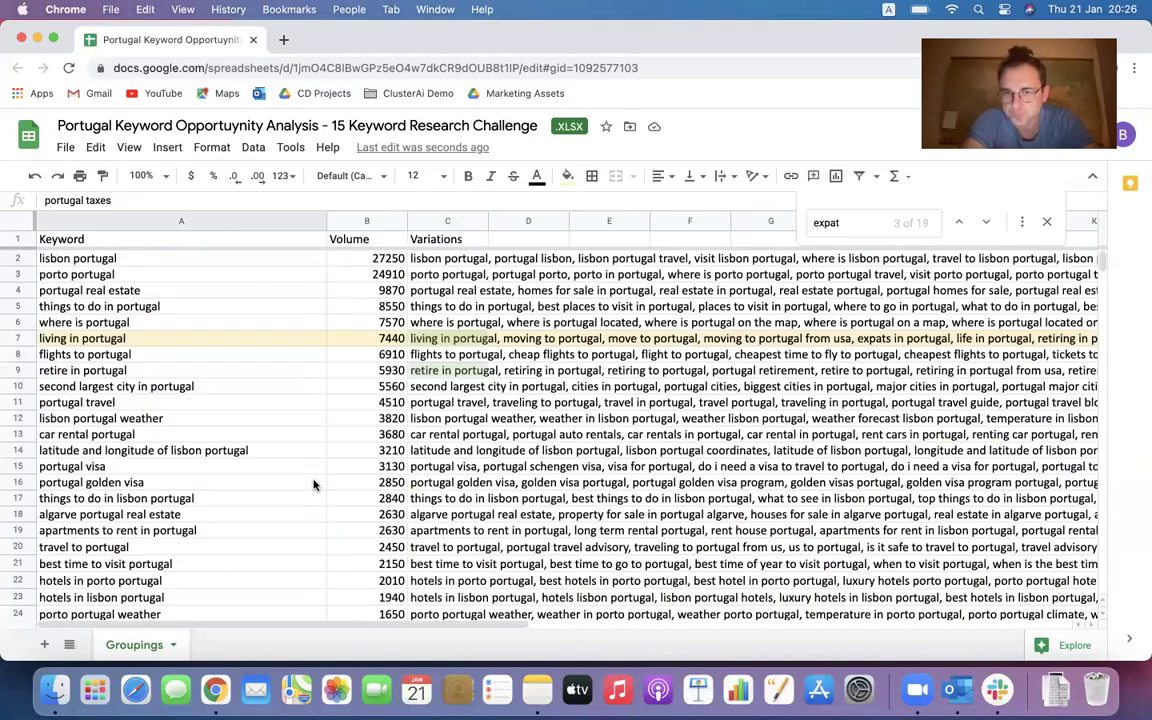
pyautogui.click(373, 358)
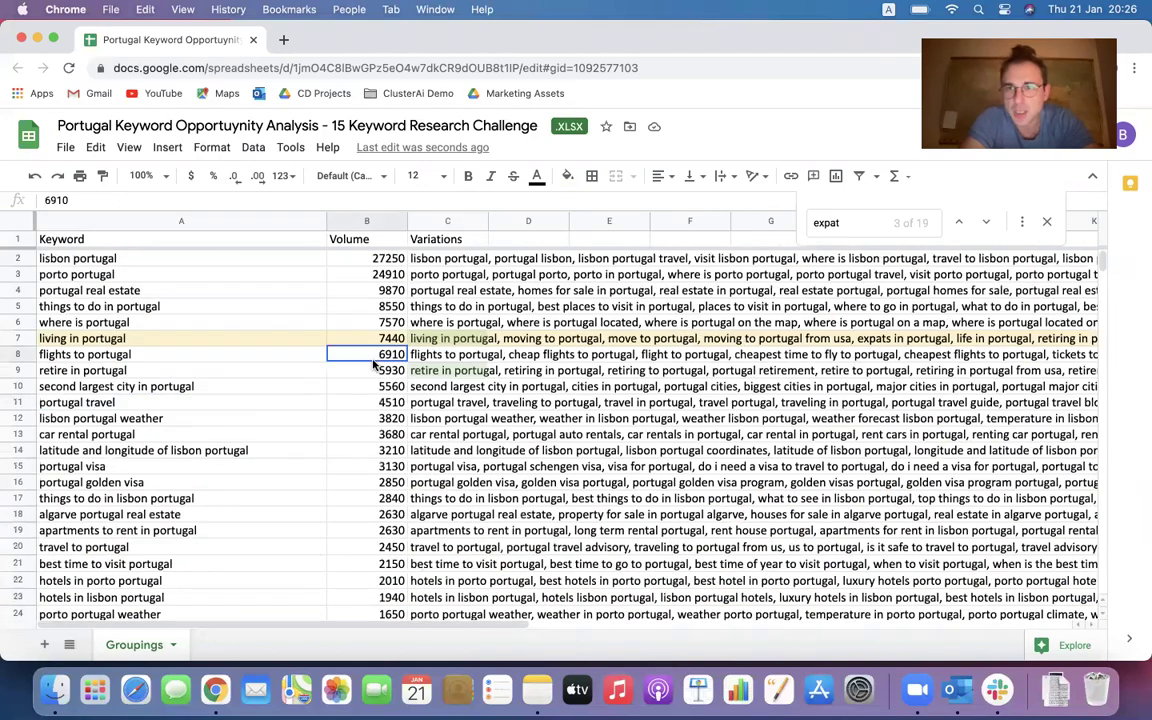
pyautogui.click(222, 369)
pyautogui.click(275, 339)
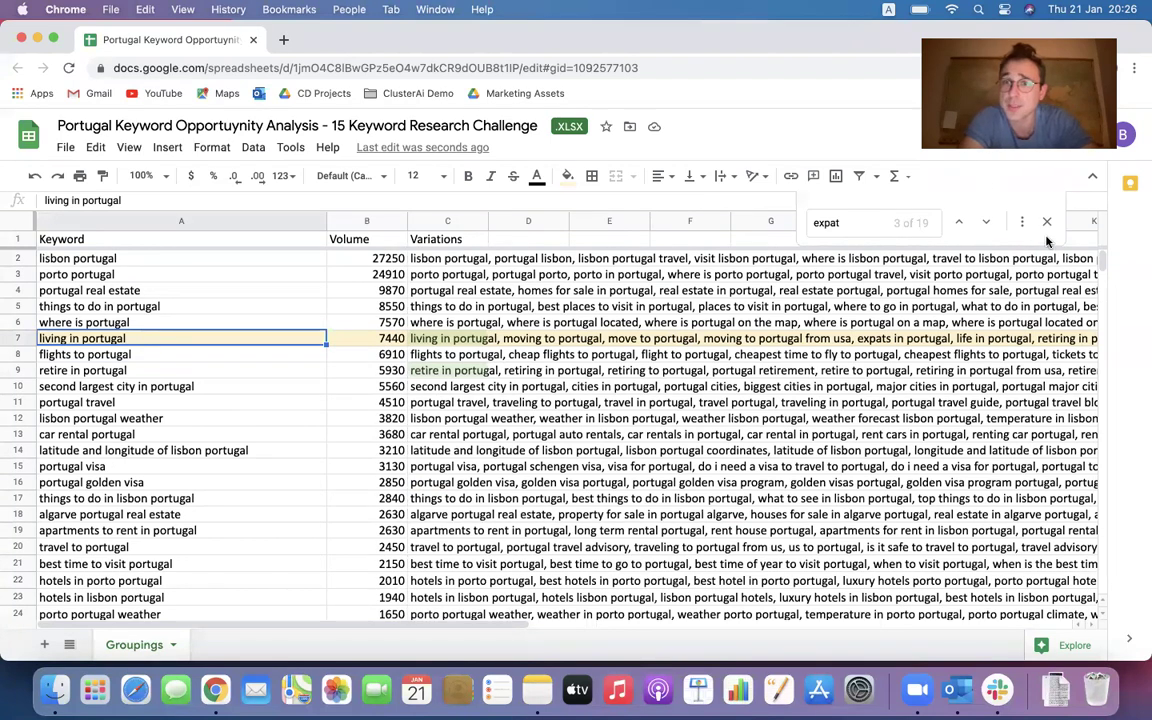
pyautogui.click(986, 222)
pyautogui.click(1047, 222)
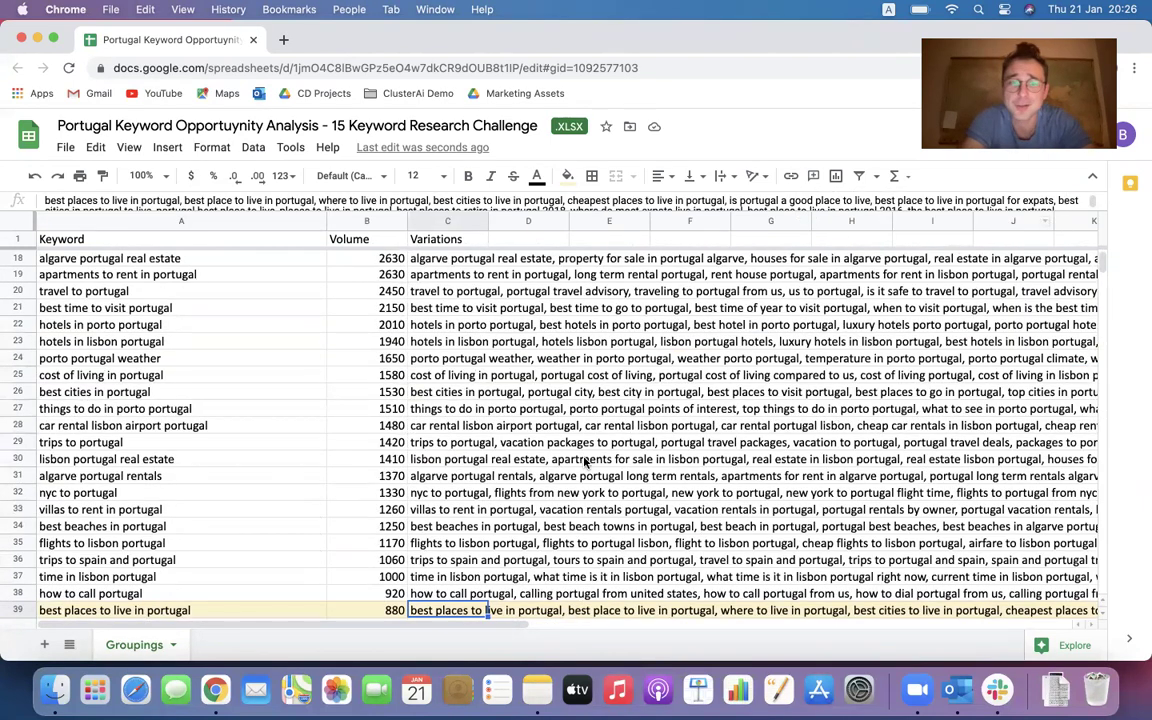